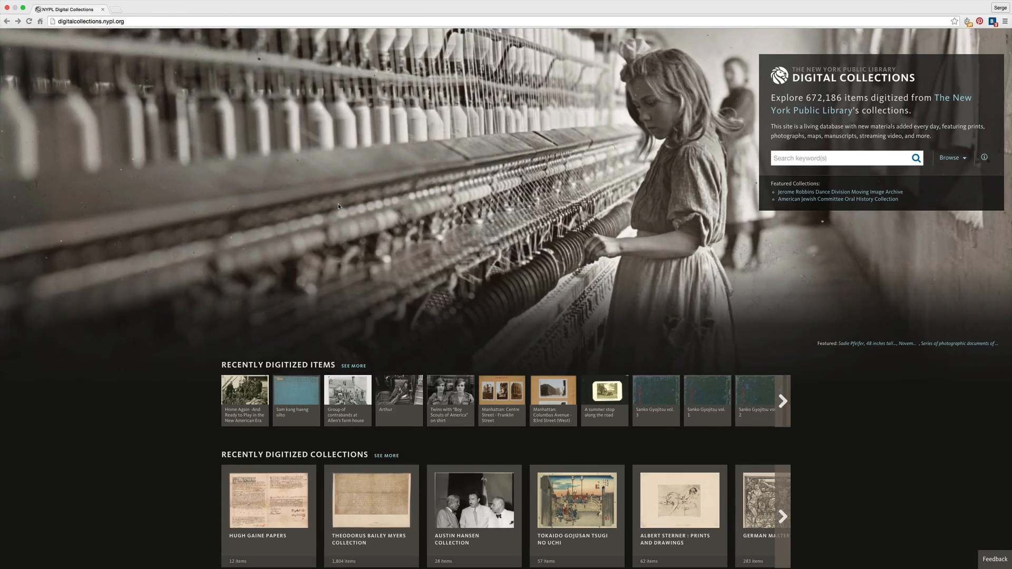
- Look through the NYPL Digital Collections home page and view the Spotlight on the Public Domain article before returning to it
scroll(320, 241, down, 1)
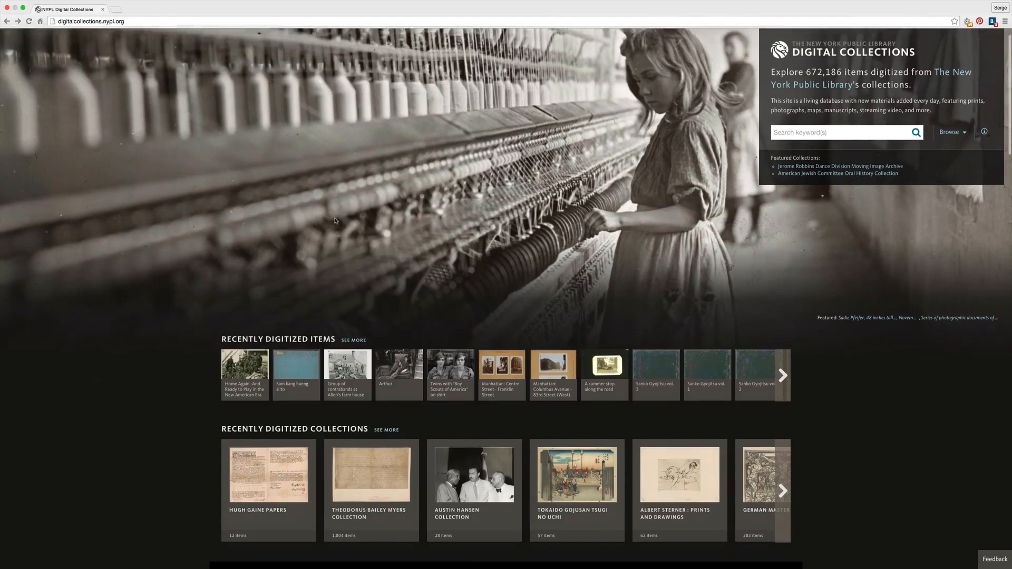
scroll(320, 240, up, 2)
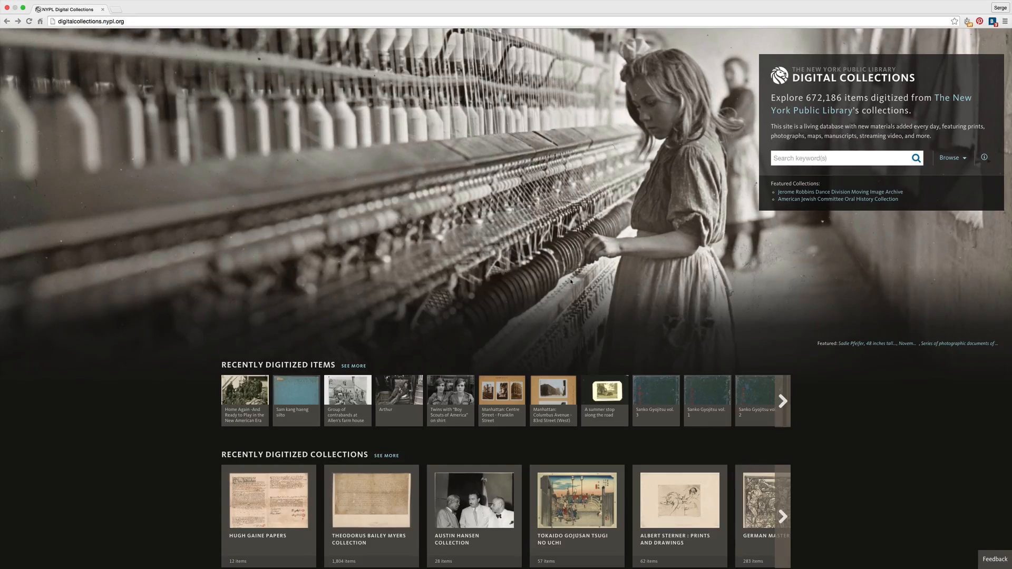
scroll(539, 240, down, 6)
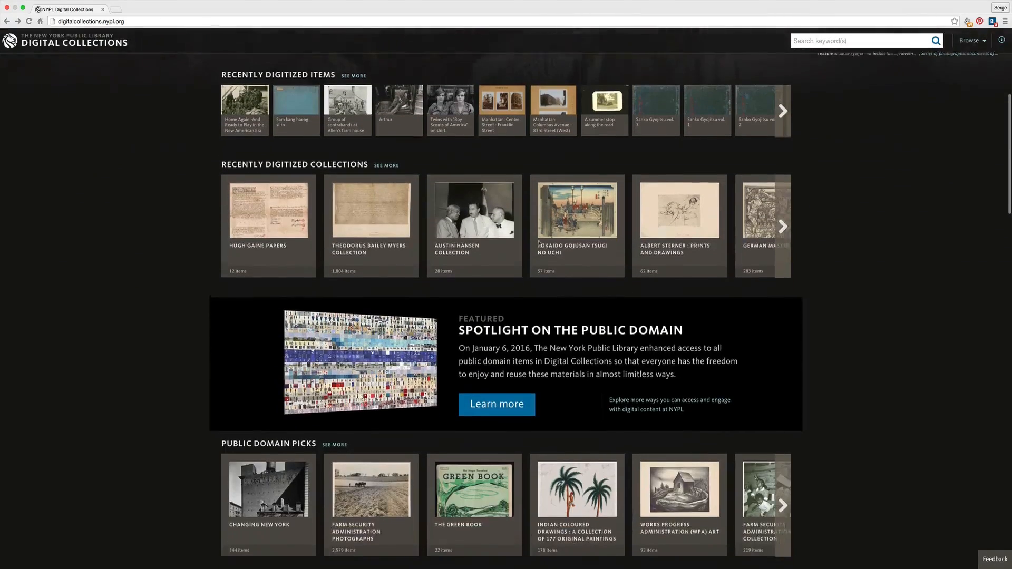
scroll(538, 243, down, 2)
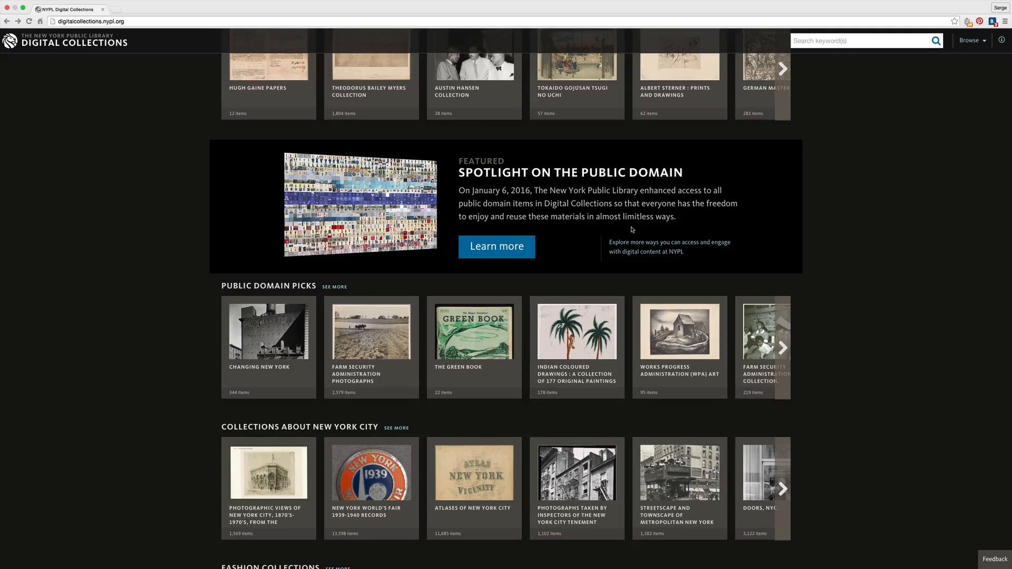
click(509, 251)
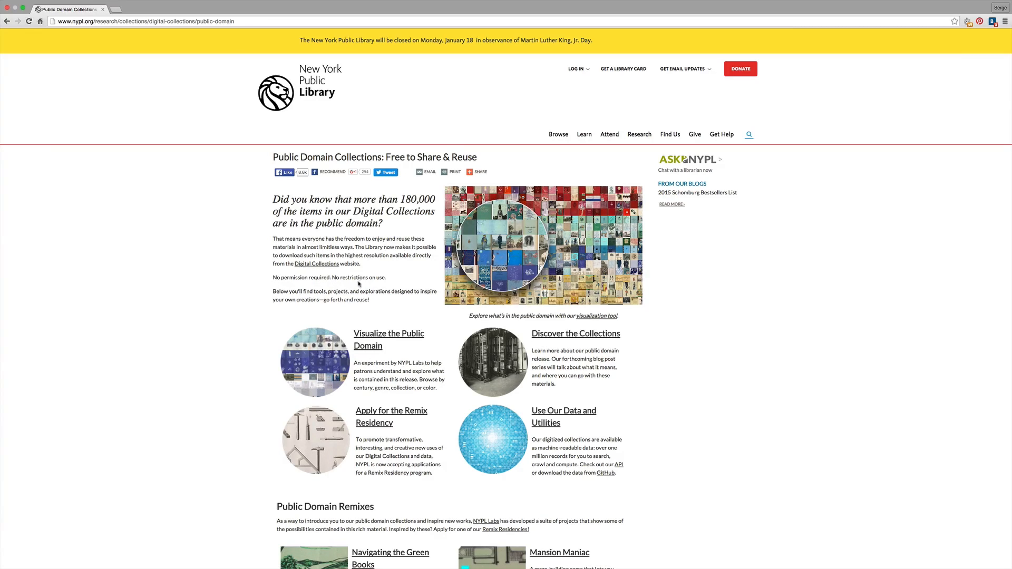
click(7, 21)
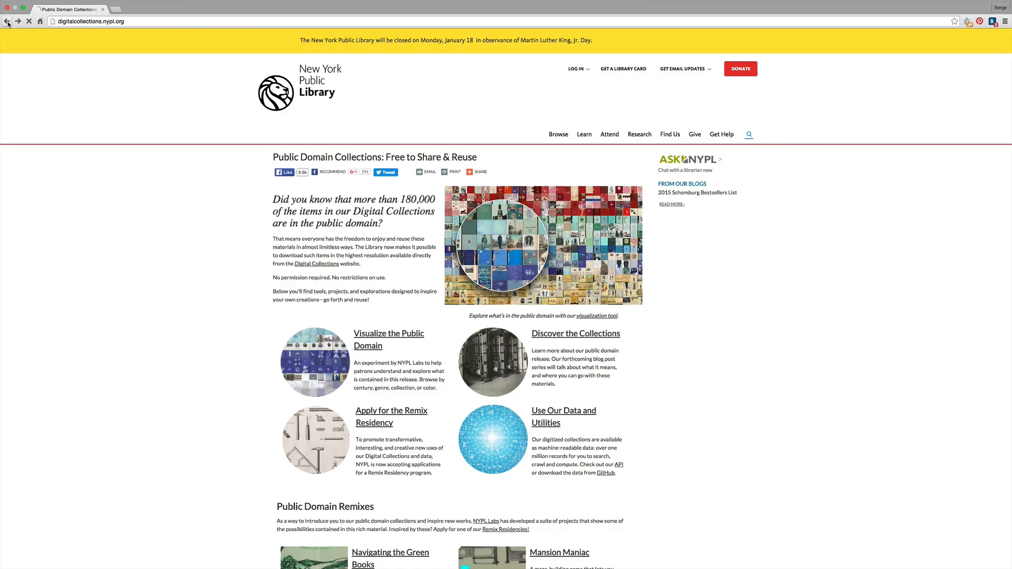
- Open the Changing New York collection from the Public Domain Picks and browse its photographs
scroll(266, 263, down, 1)
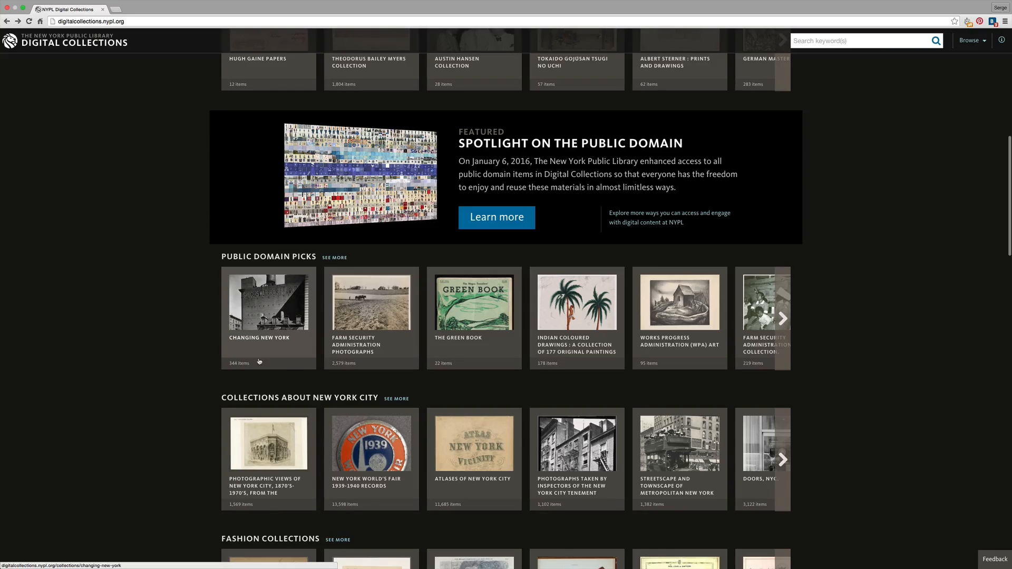
click(269, 306)
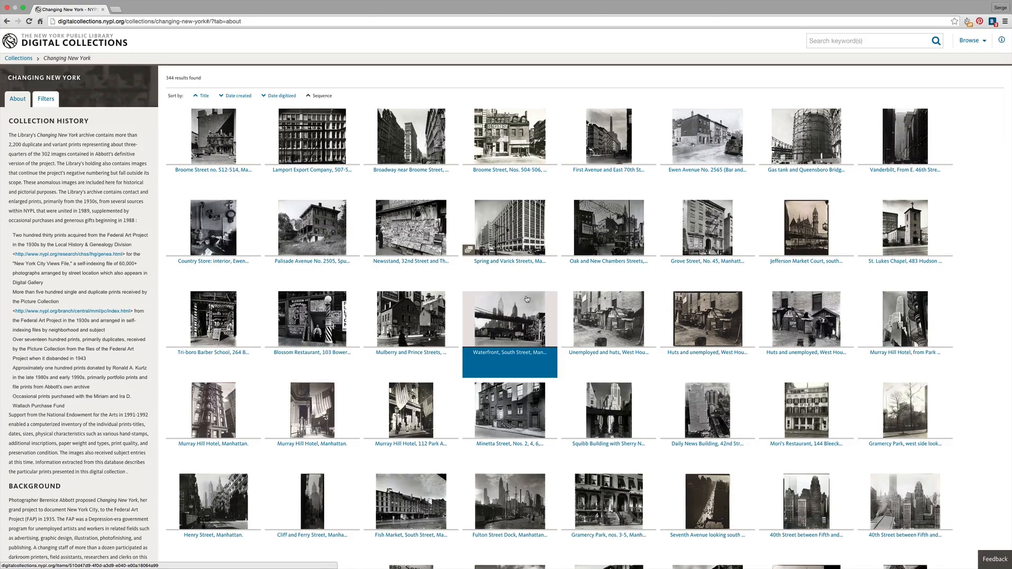
scroll(568, 301, down, 1)
scroll(568, 301, down, 5)
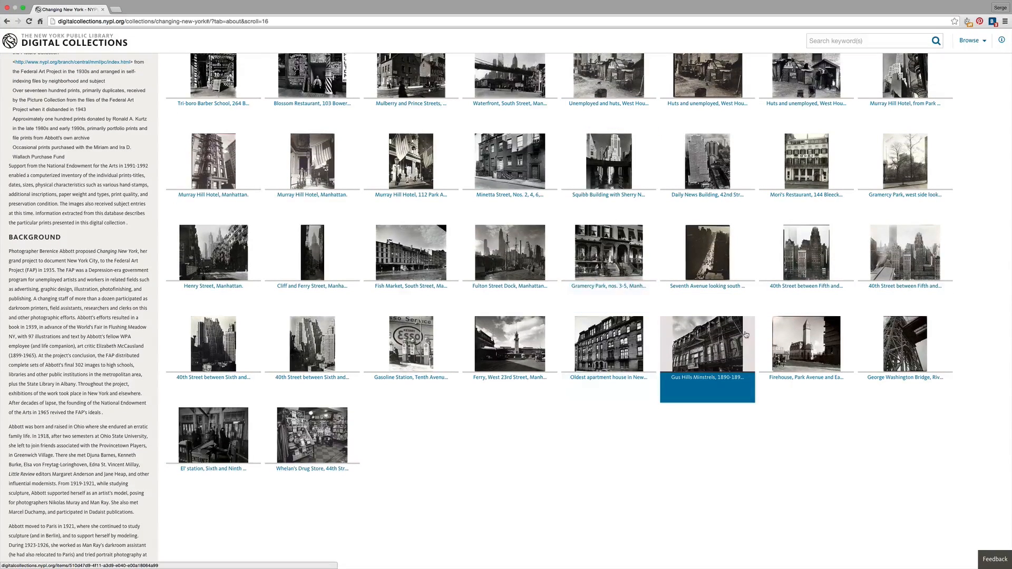
- Open the Henry Street, Manhattan photograph and try downloading its Original size file
click(222, 246)
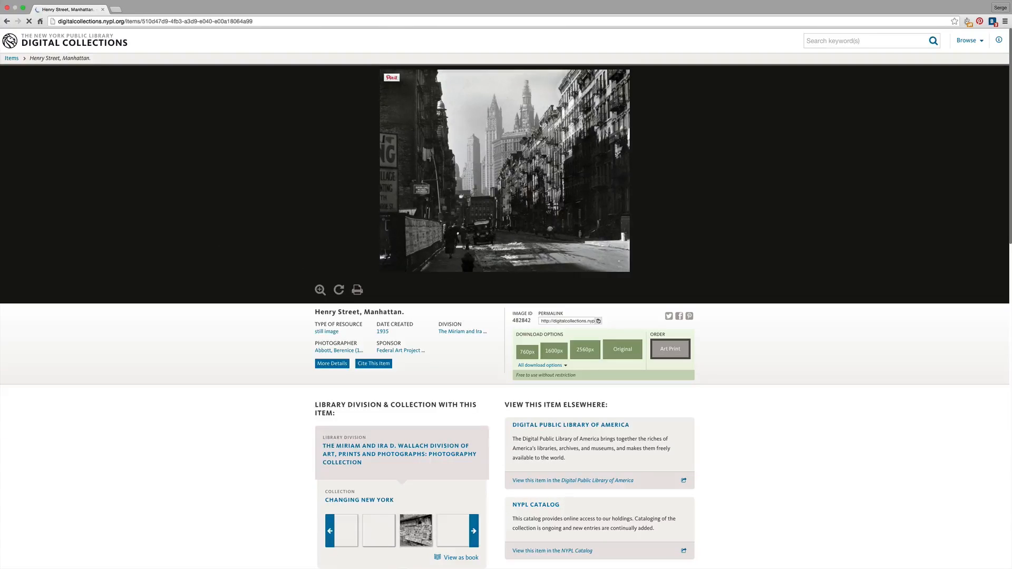
click(628, 352)
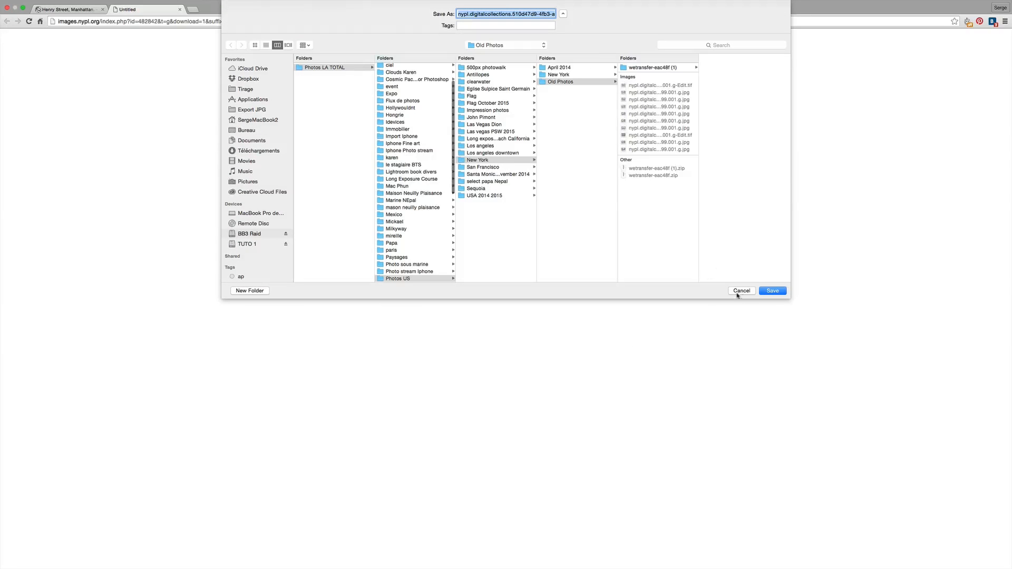
click(738, 291)
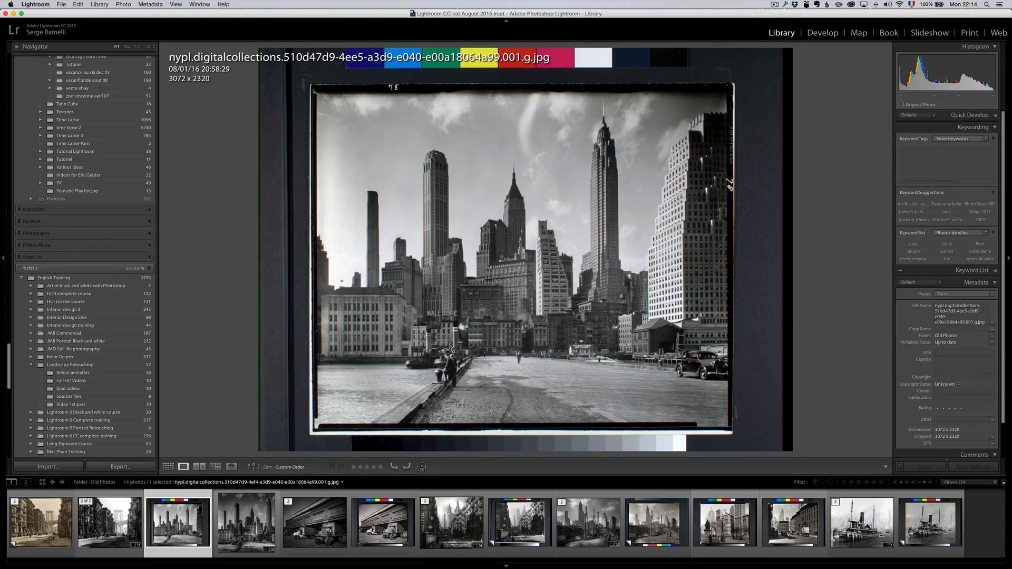
- In Lightroom, select the sepia street photo with the bridge, hide the folder list and inspect the building and bridge detail up close
click(109, 522)
click(42, 522)
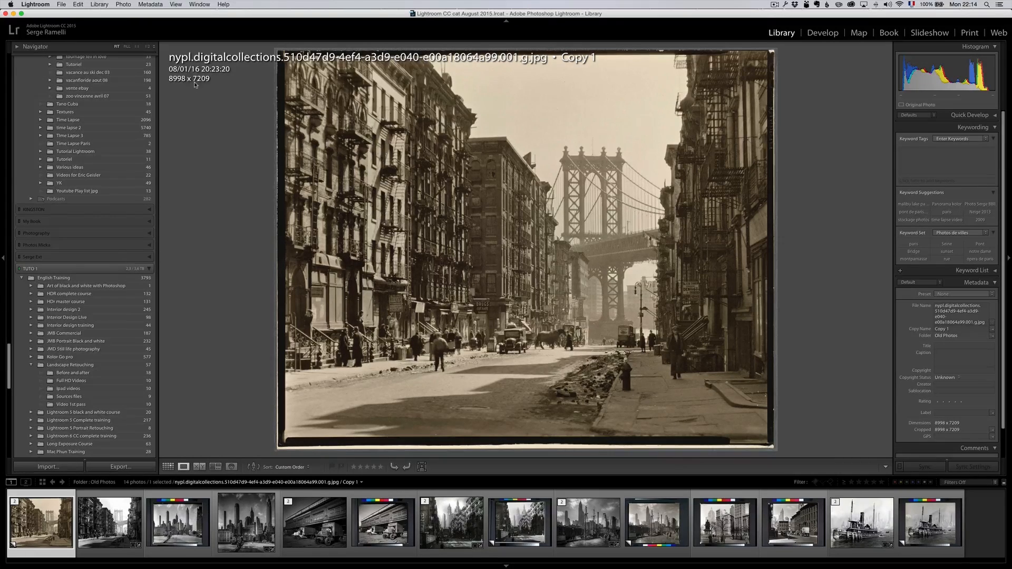
click(488, 206)
drag(814, 228, 520, 289)
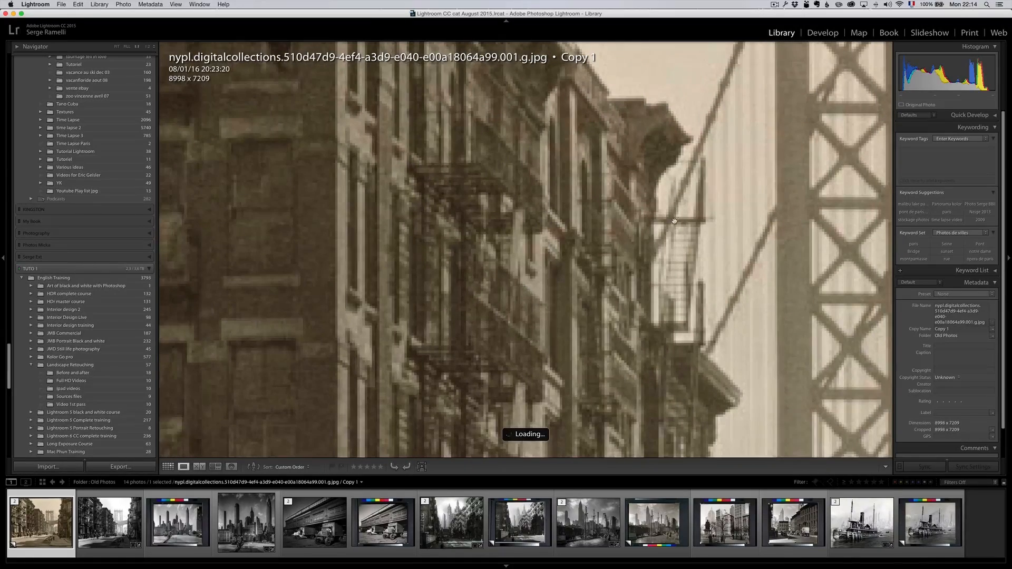
drag(674, 220, 540, 244)
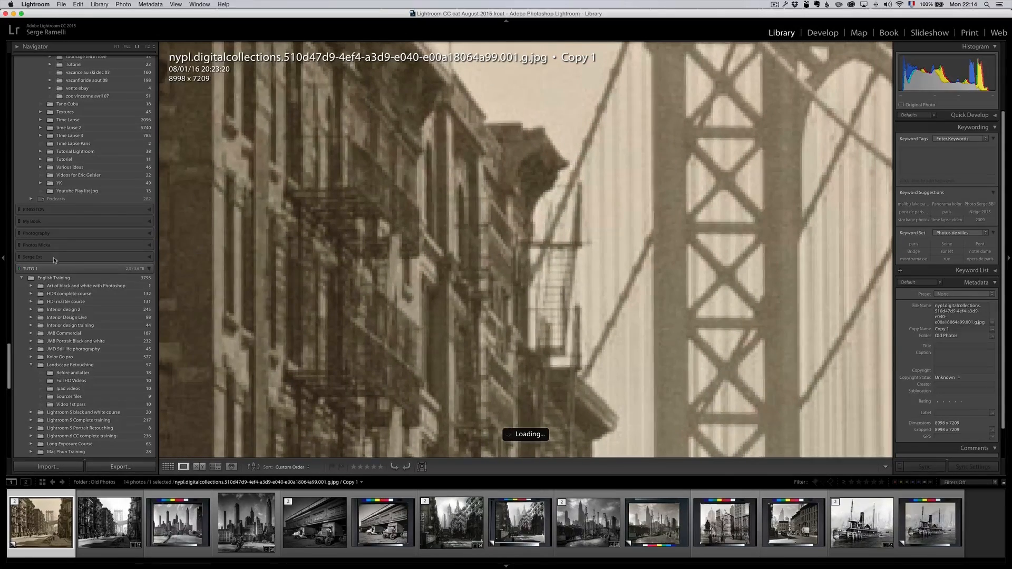
click(2, 259)
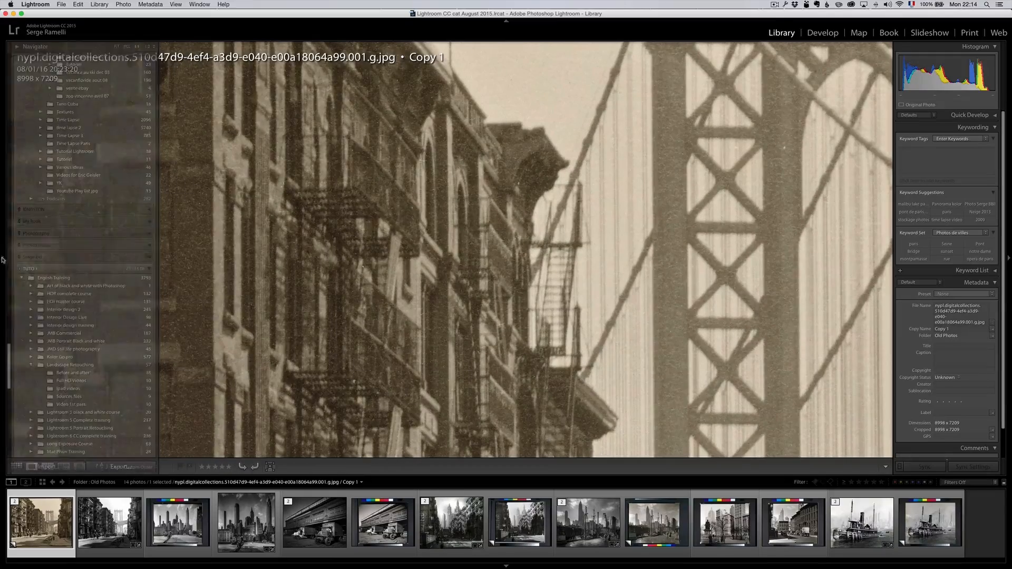
click(455, 252)
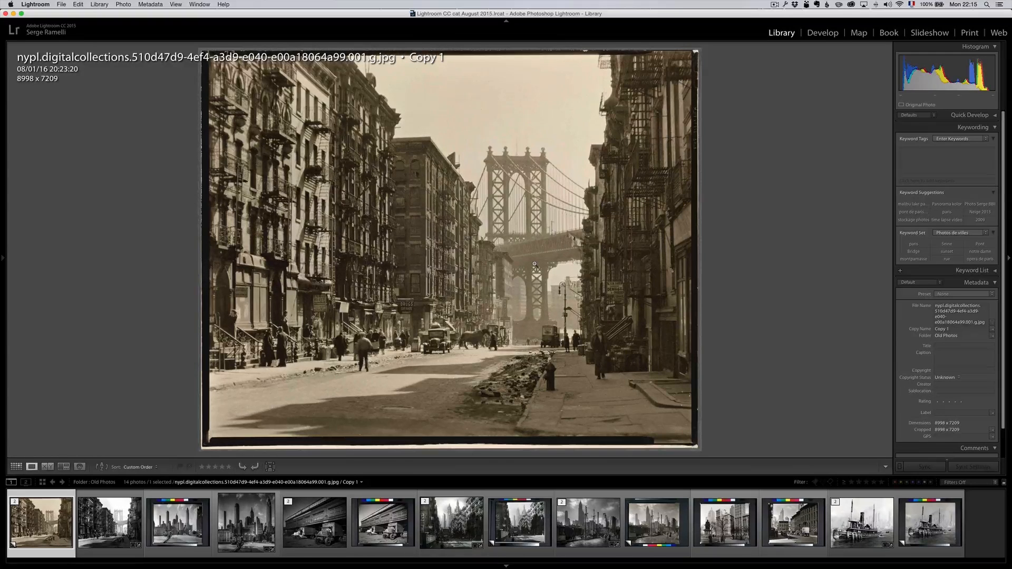
- Hide the photo info overlay and create a virtual copy of the sepia bridge photo
key(i)
key(i)
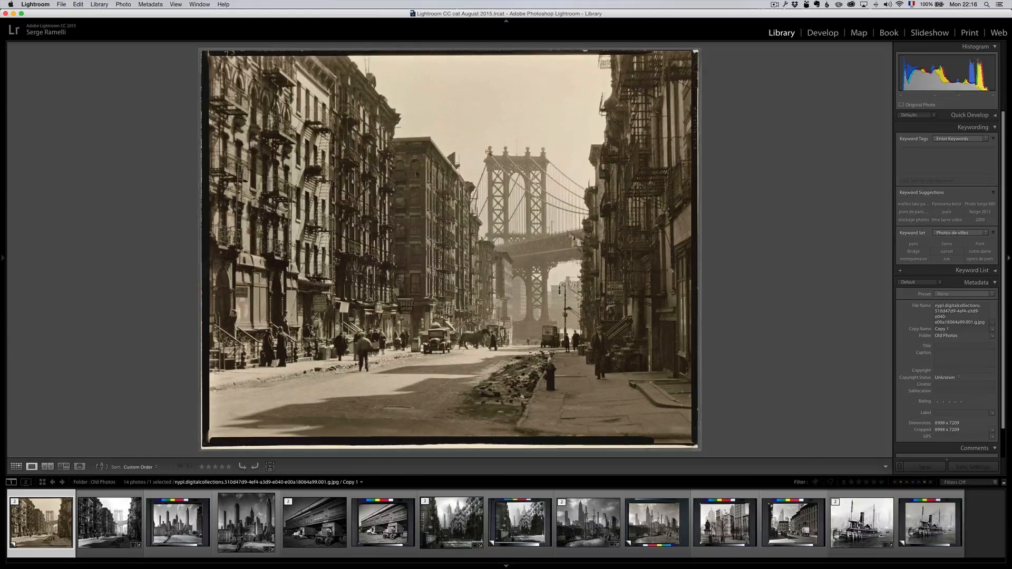
right_click(42, 522)
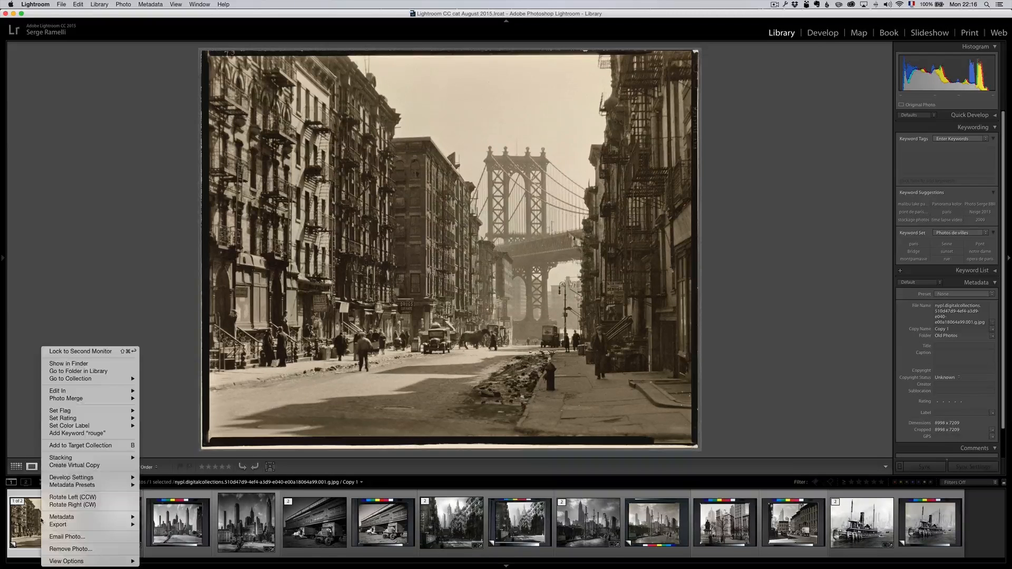
click(93, 465)
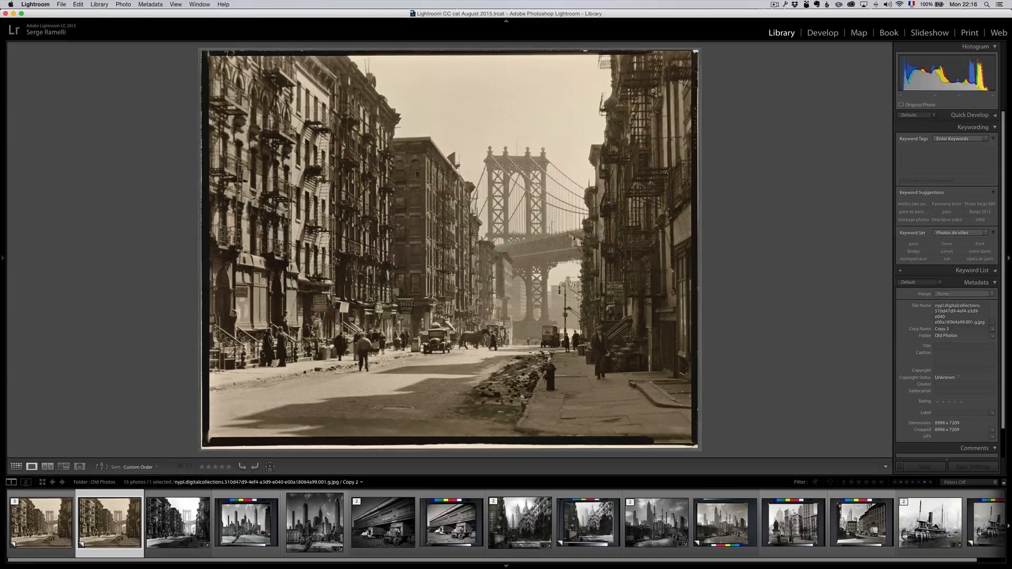
- Crop the virtual copy in Develop on all four sides to remove the dark frame and scan borders
click(822, 33)
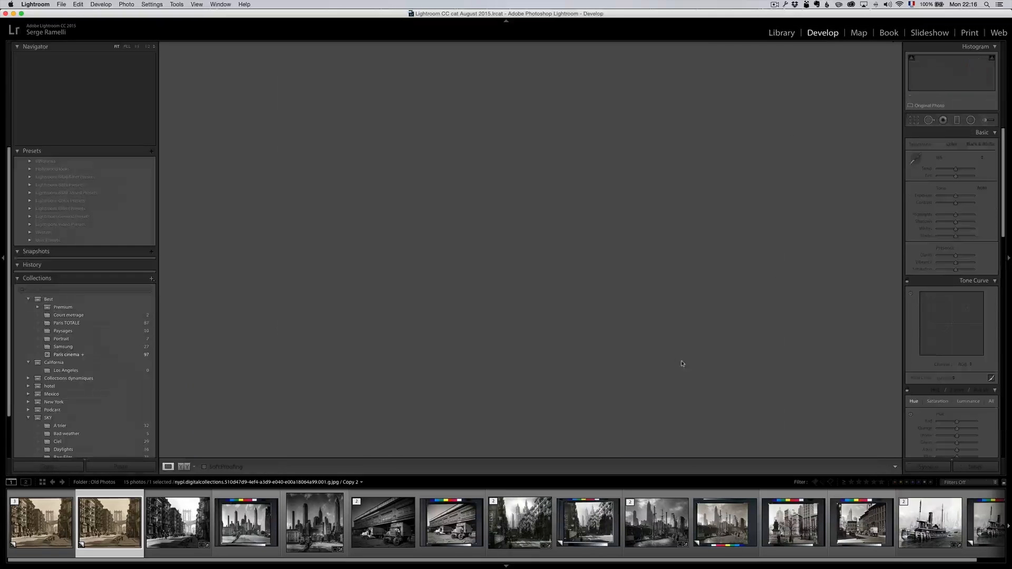
click(4, 260)
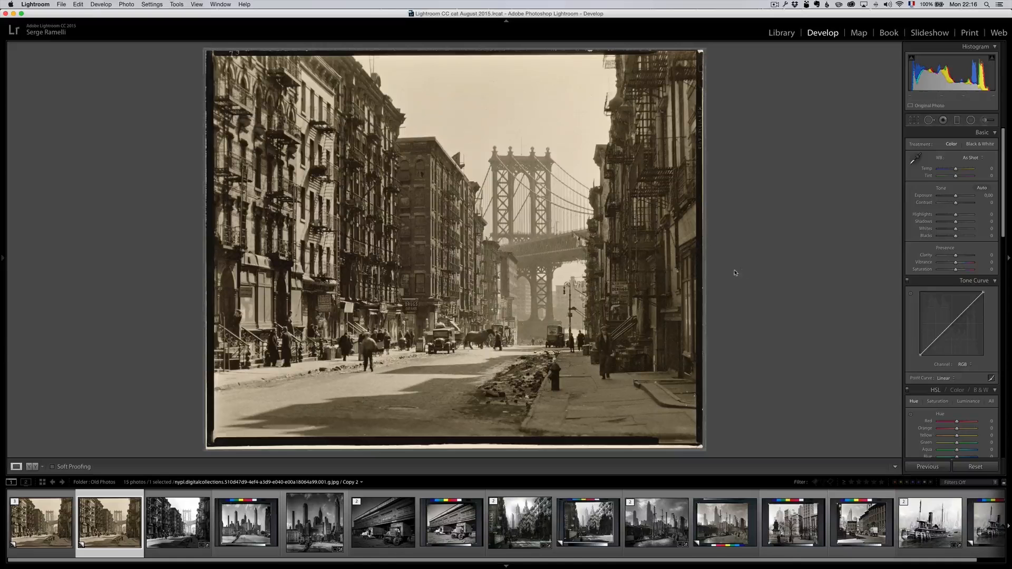
click(916, 122)
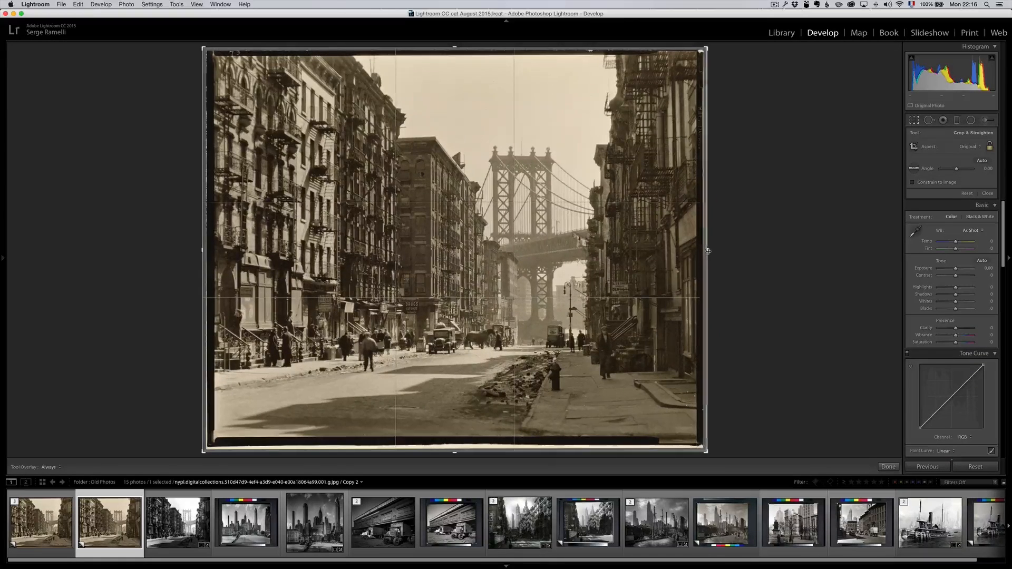
drag(709, 251, 702, 251)
drag(454, 50, 453, 52)
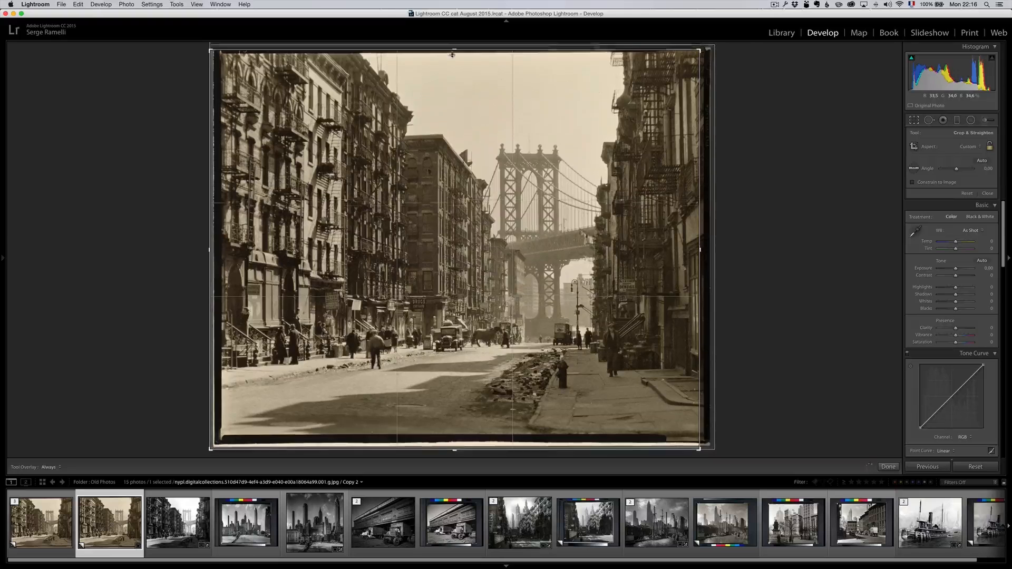
drag(209, 249, 219, 248)
drag(452, 444, 453, 434)
key(Return)
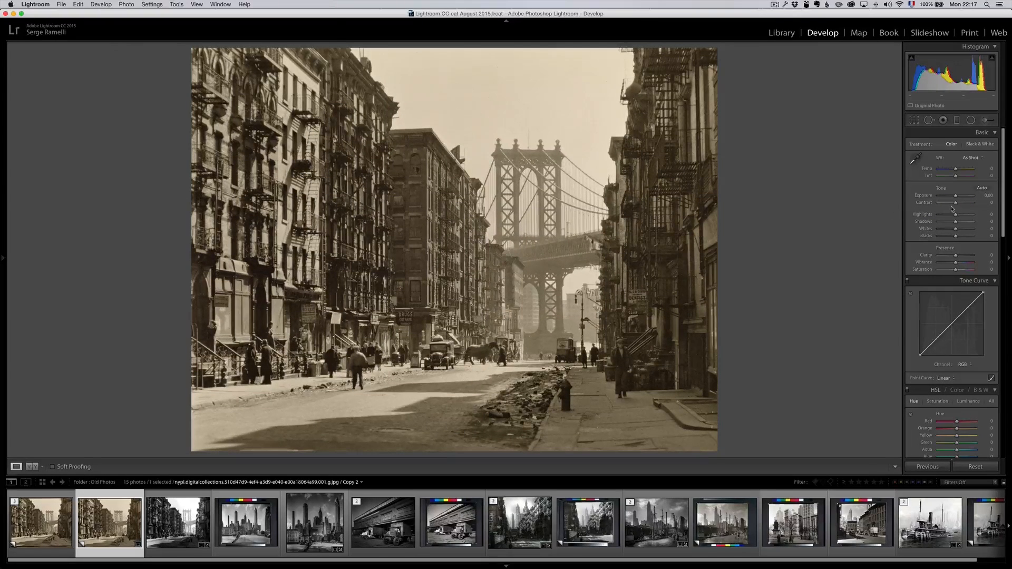
- Set Saturation to -100, Highlights to -100, Shadows to +100, Whites to +74 and Blacks to -100
drag(955, 270, 899, 266)
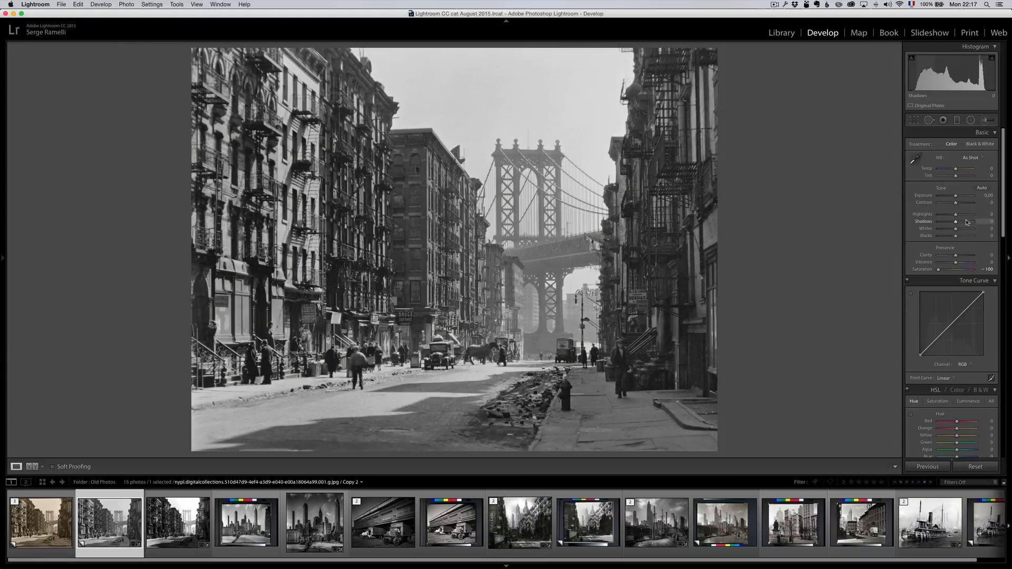
drag(953, 216, 974, 222)
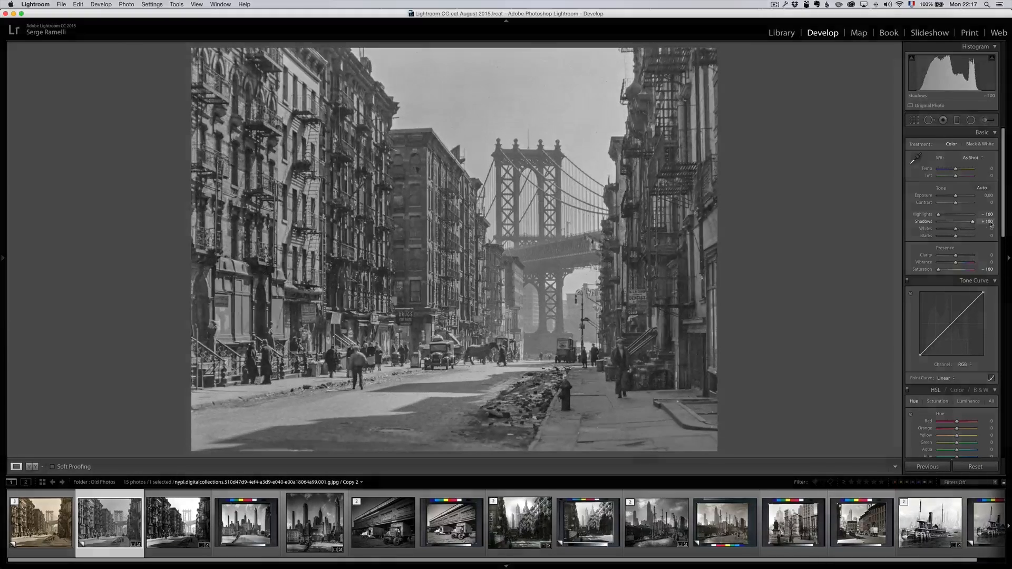
key(alt)
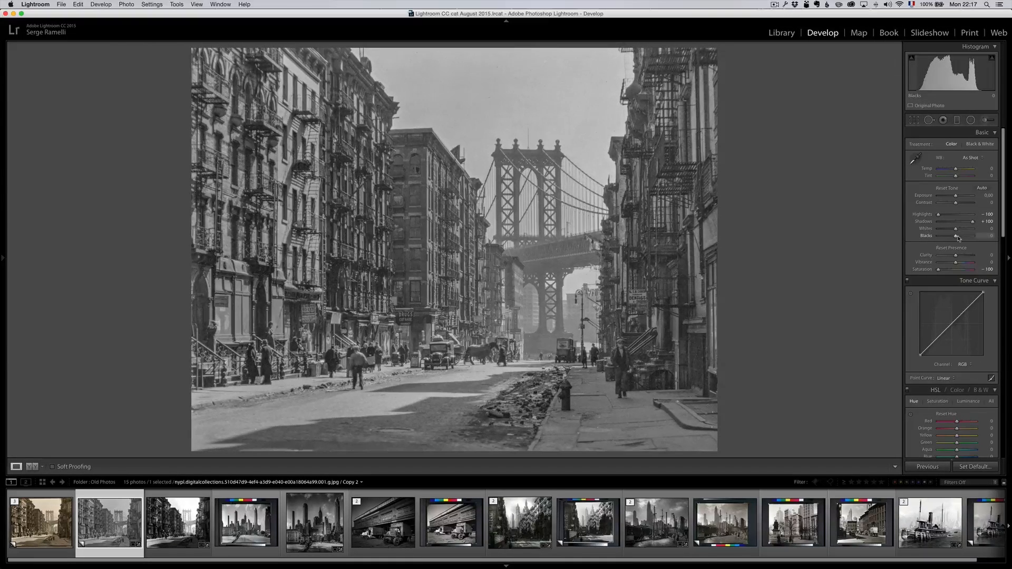
mouse_move(956, 238)
mouse_down()
mouse_move(939, 239)
mouse_move(967, 230)
mouse_up()
key(alt)
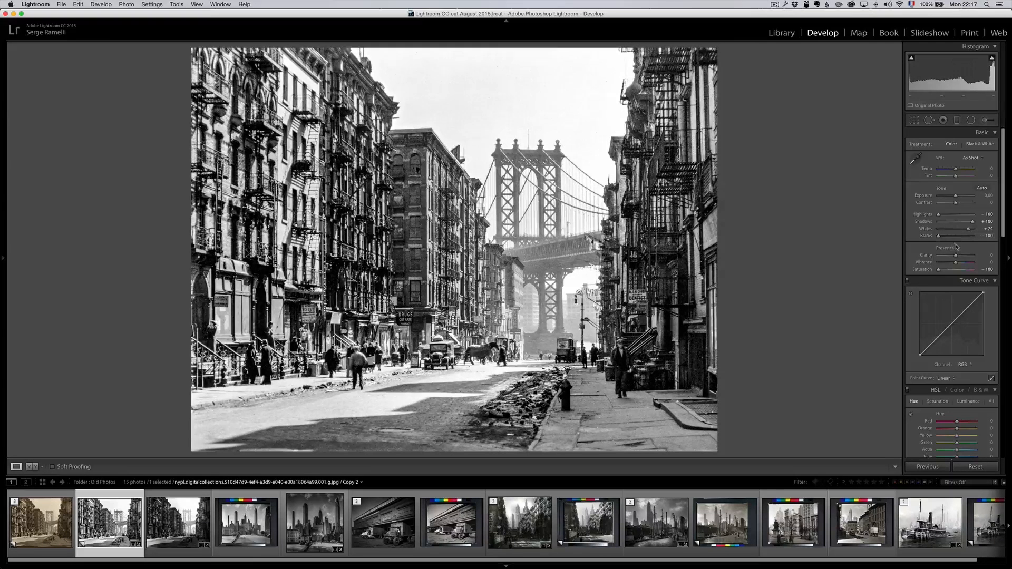
- Set Shadows to +65, Highlights to -61 and Exposure to -0.60
drag(972, 222, 946, 217)
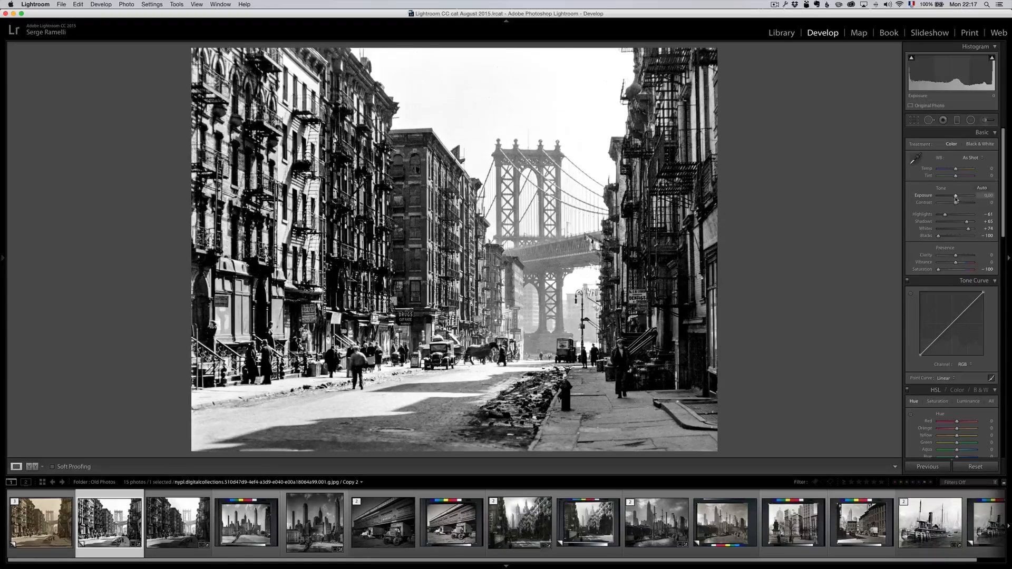
drag(957, 199, 955, 199)
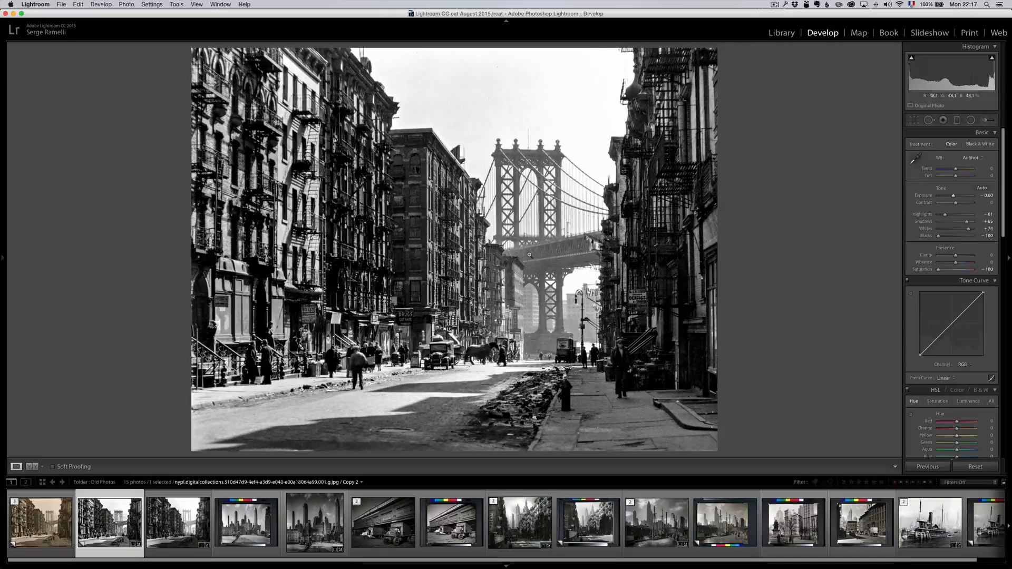
- Paint haze over the bridge and far end of the street with an Adjustment Brush at Dehaze -22 and size 21, with edit pins hidden
click(984, 120)
click(960, 146)
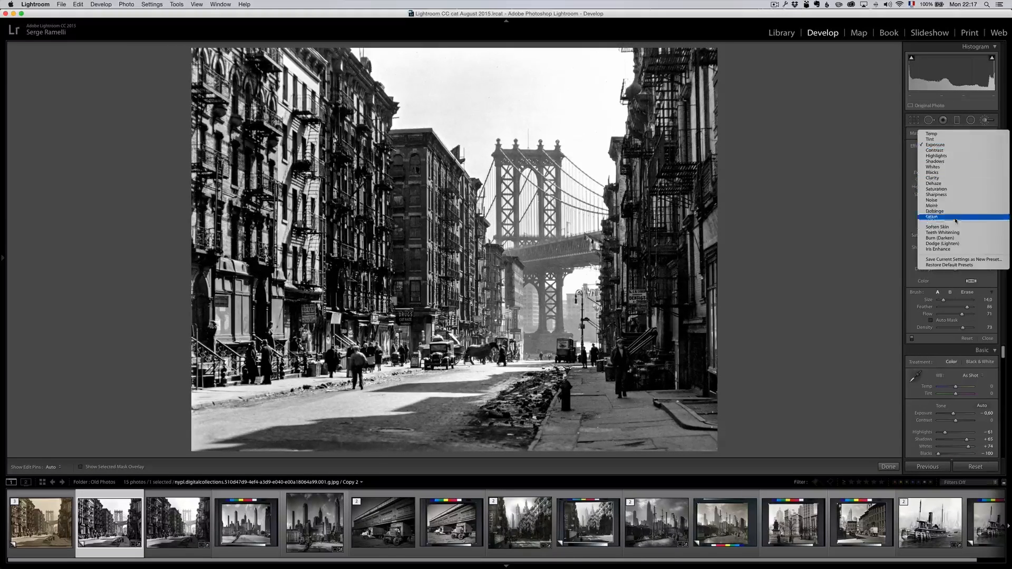
click(951, 184)
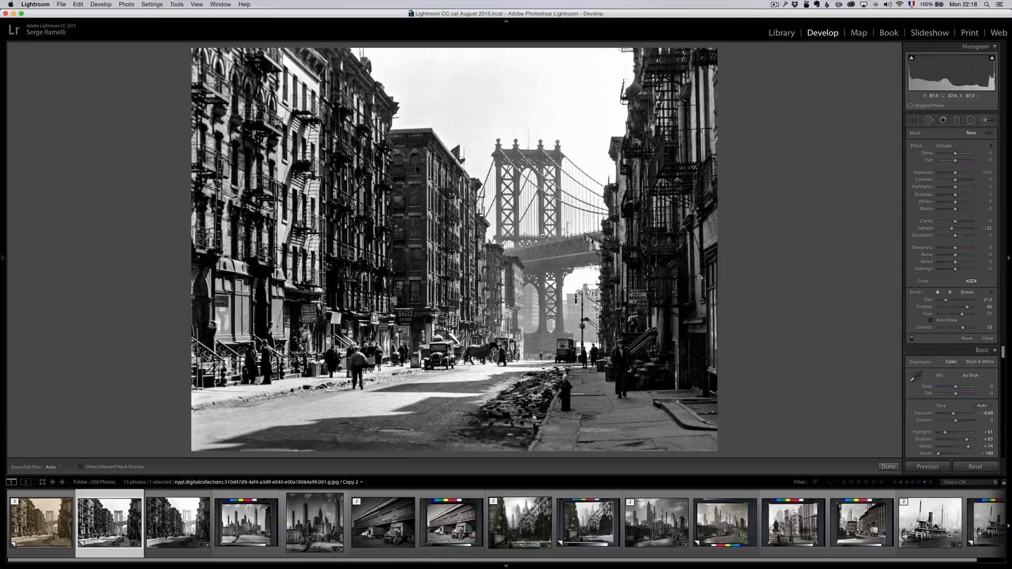
key(h)
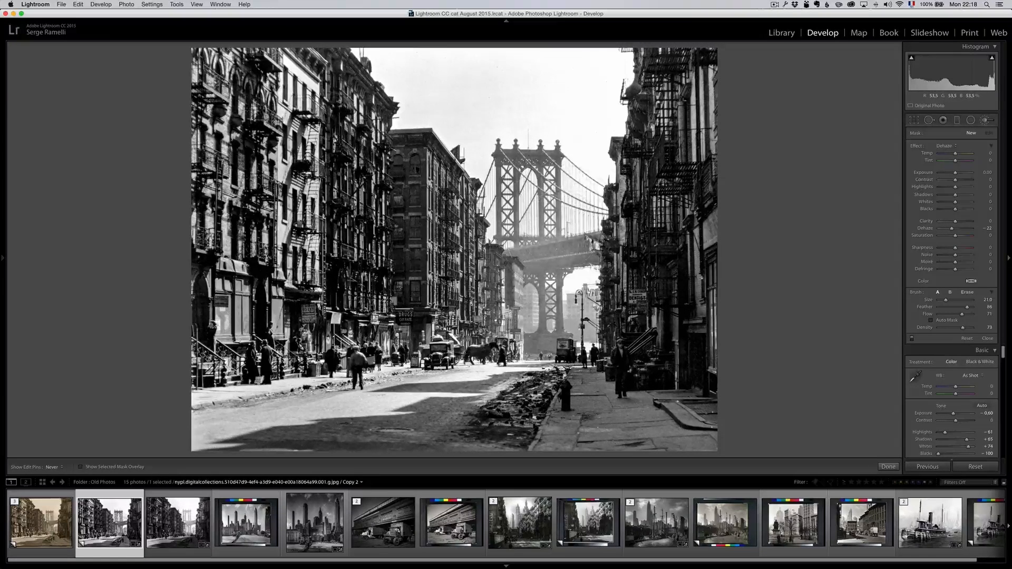
mouse_move(546, 327)
mouse_down()
mouse_move(577, 252)
mouse_move(527, 192)
mouse_move(523, 148)
mouse_up()
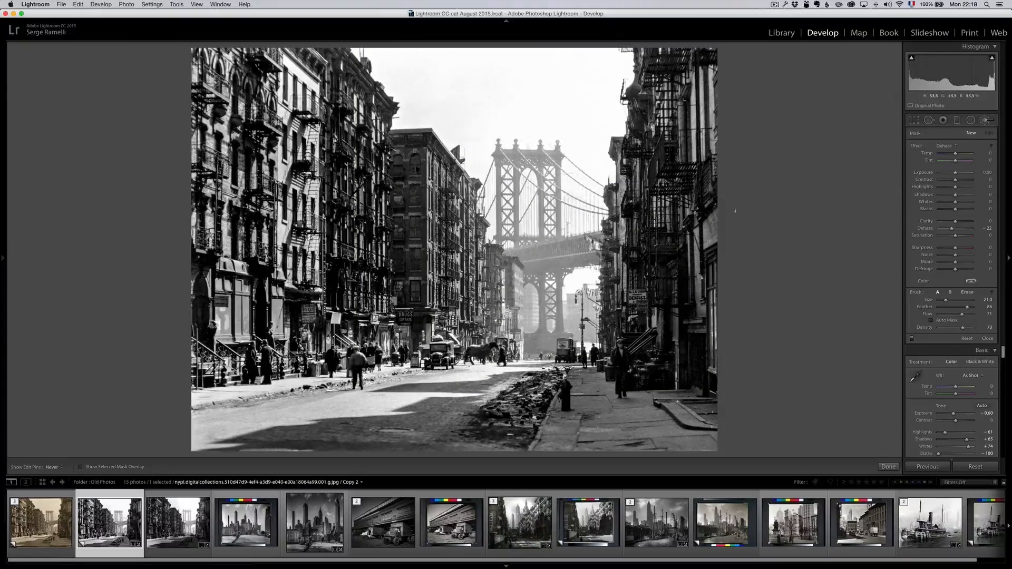
- Brighten the painted haze over the bridge by setting the brush's Exposure to 0.55 and Dehaze to -24
drag(955, 173, 960, 175)
drag(951, 231, 950, 231)
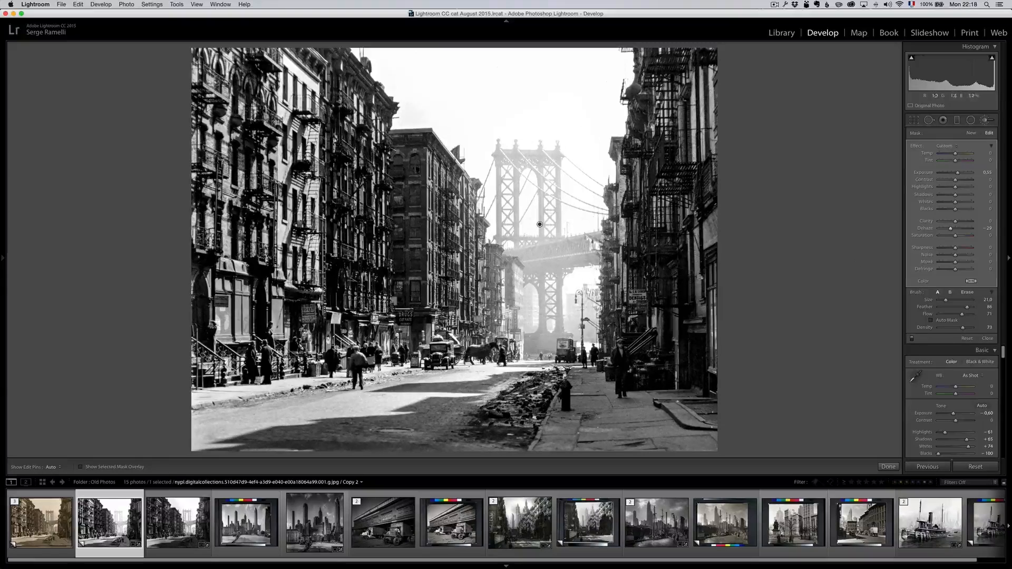
click(987, 339)
- Darken the photo's corners with a Highlight Priority post-crop vignette at Amount -20
scroll(975, 326, down, 8)
scroll(974, 324, down, 10)
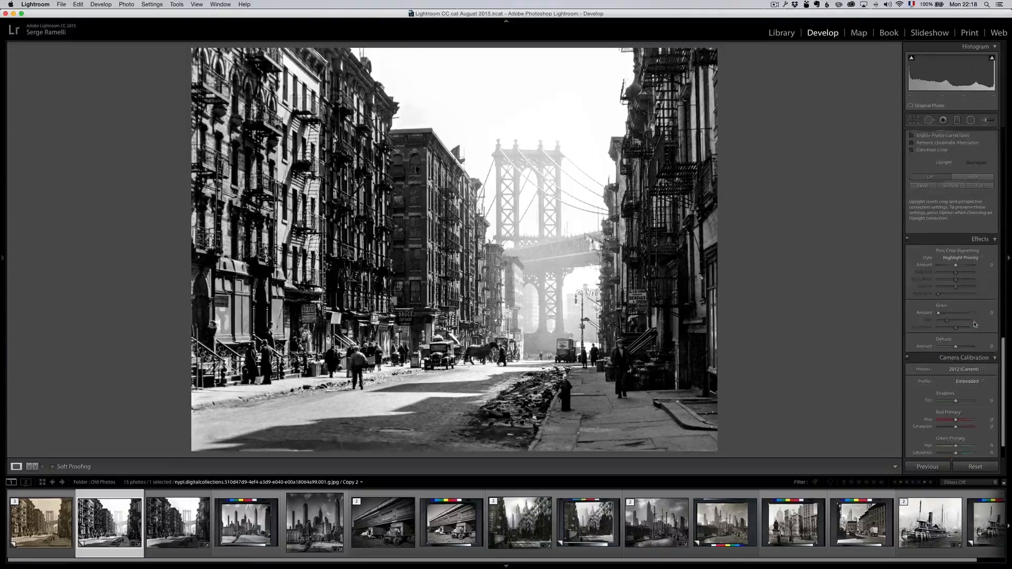
mouse_move(956, 261)
mouse_down()
mouse_move(947, 261)
mouse_move(954, 263)
mouse_up()
double_click(954, 262)
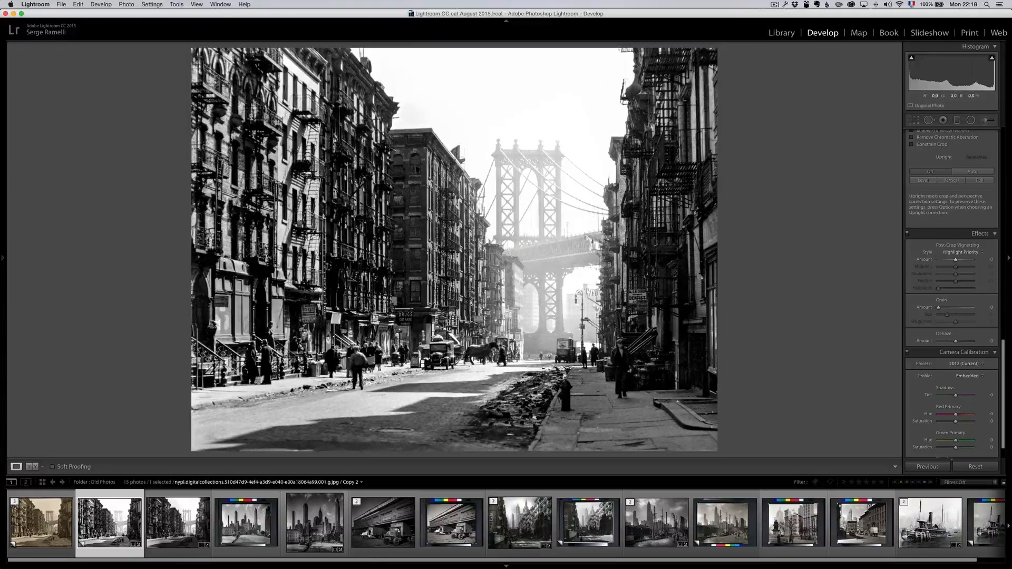
drag(955, 262, 951, 262)
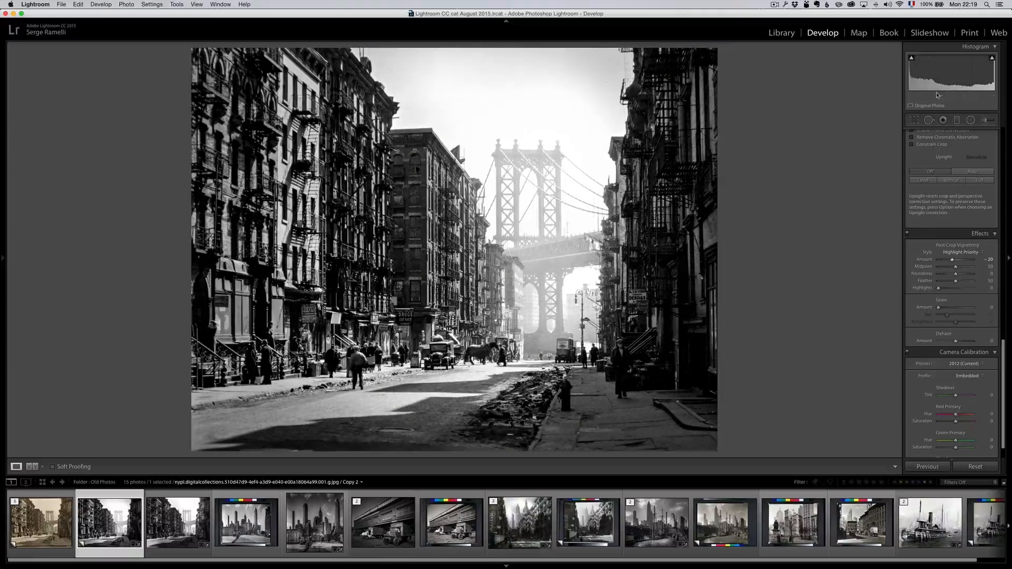
- Add a graduated filter rising from the foreground street, with Dehaze reset to 0 and Exposure at -1.19
click(957, 121)
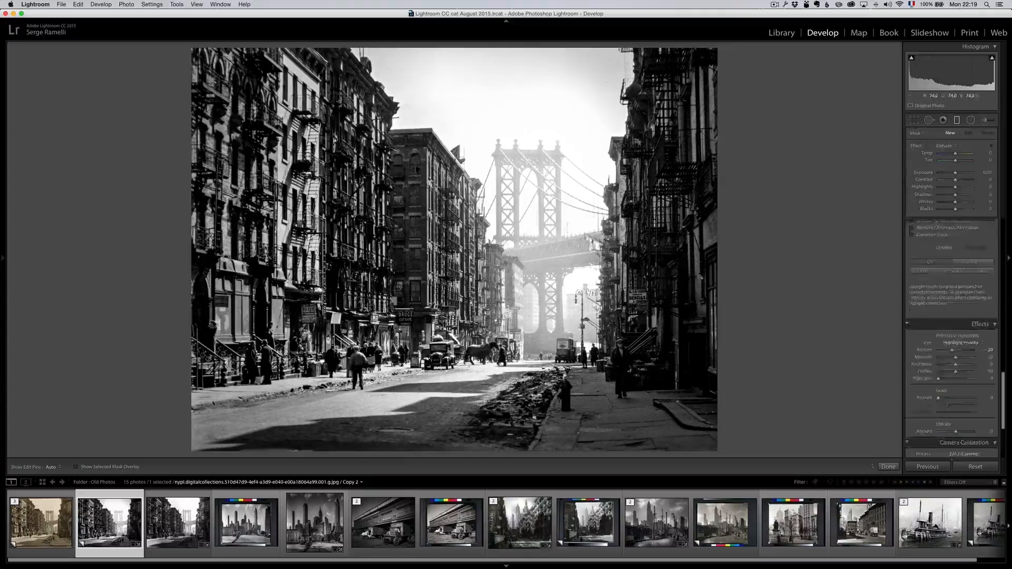
drag(452, 424, 455, 385)
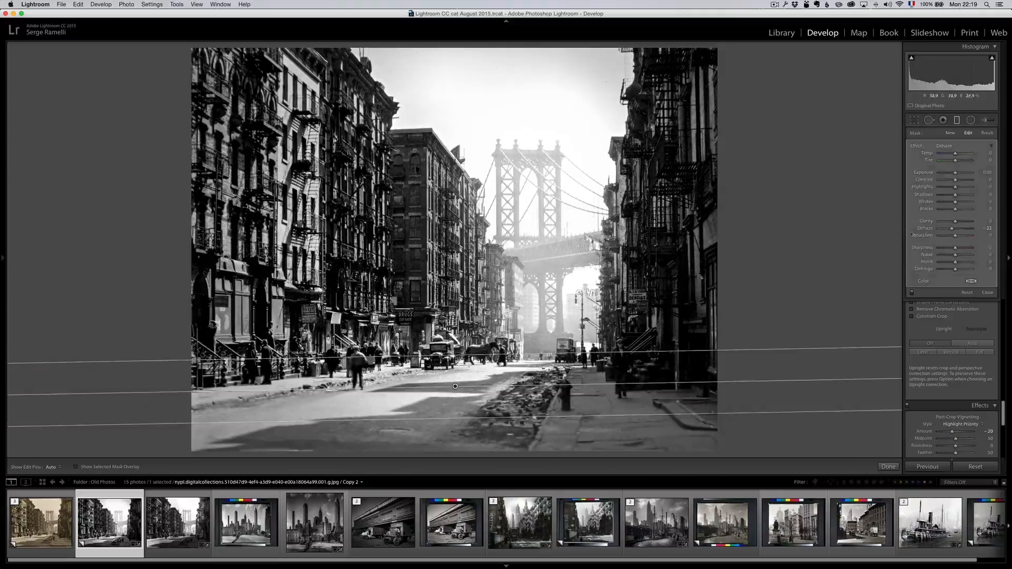
click(956, 229)
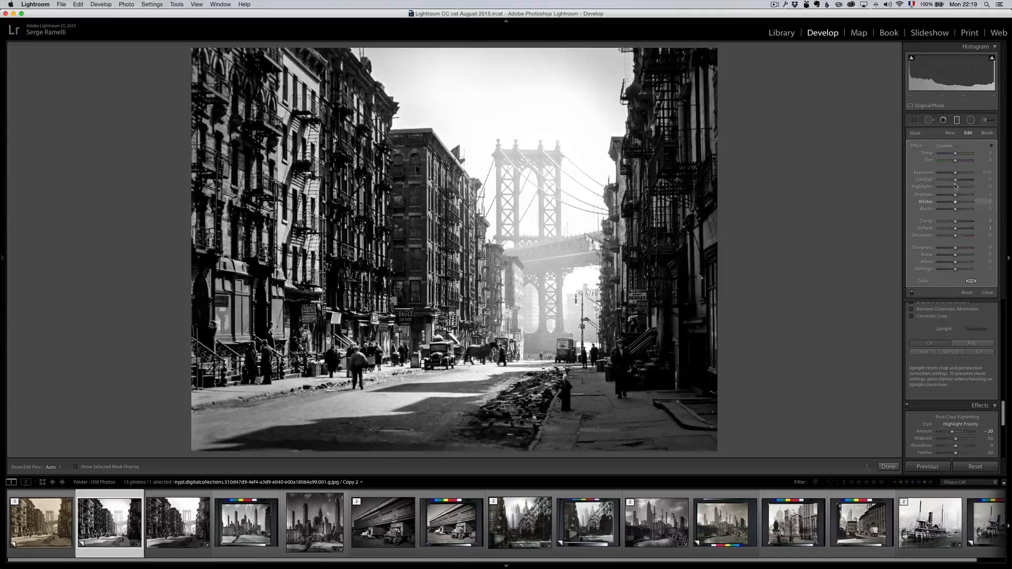
drag(955, 173, 950, 173)
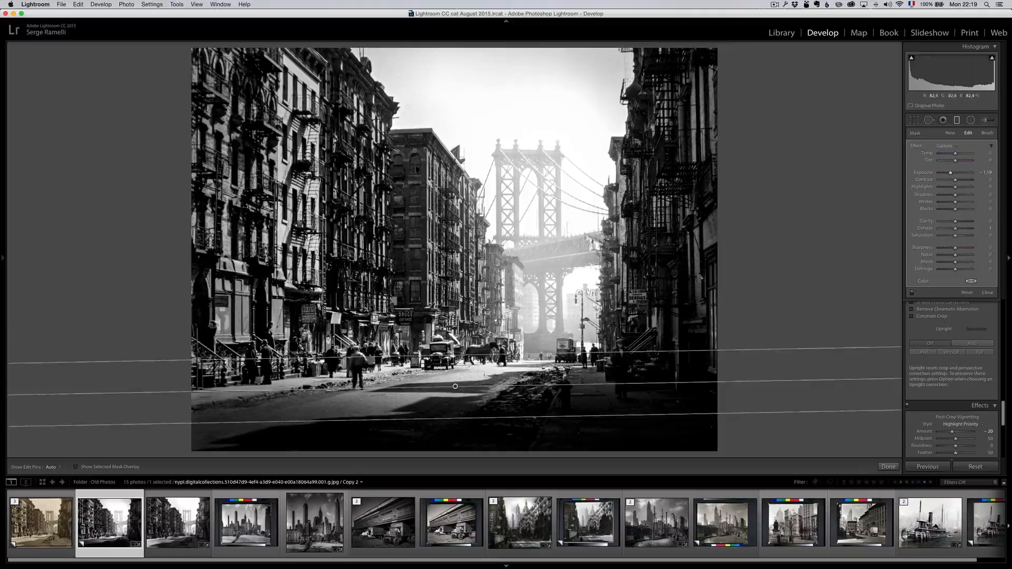
- Move the graduated filter lower on the street and widen its transition up to the sidewalk figures
drag(455, 387, 455, 421)
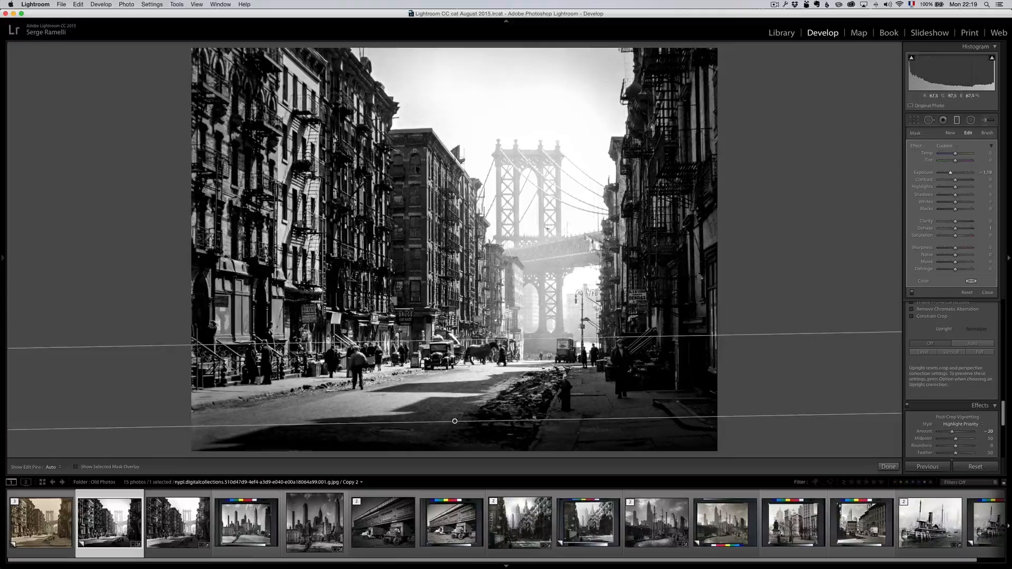
drag(458, 340, 457, 334)
drag(267, 250, 422, 241)
drag(273, 257, 79, 255)
drag(251, 251, 123, 257)
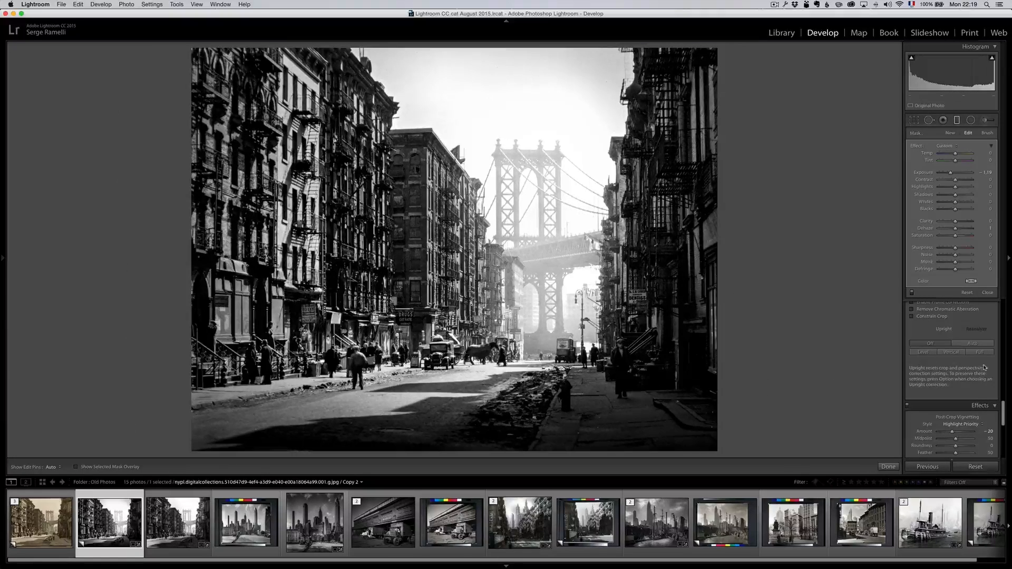
click(986, 292)
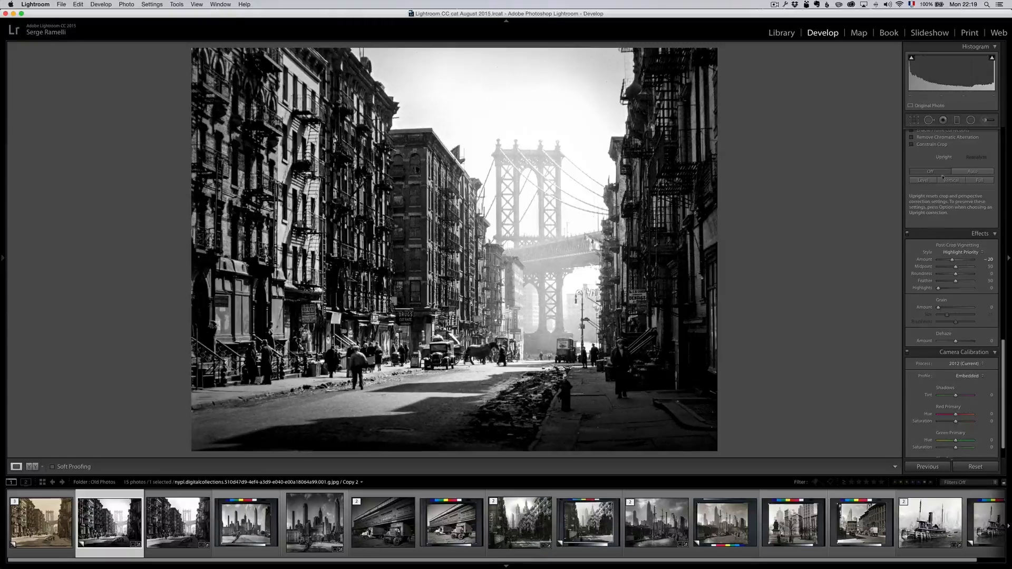
- Add a radial filter with inverted mask over the left-hand building's fire escapes, at Exposure 0.83 and Clarity 46
click(970, 121)
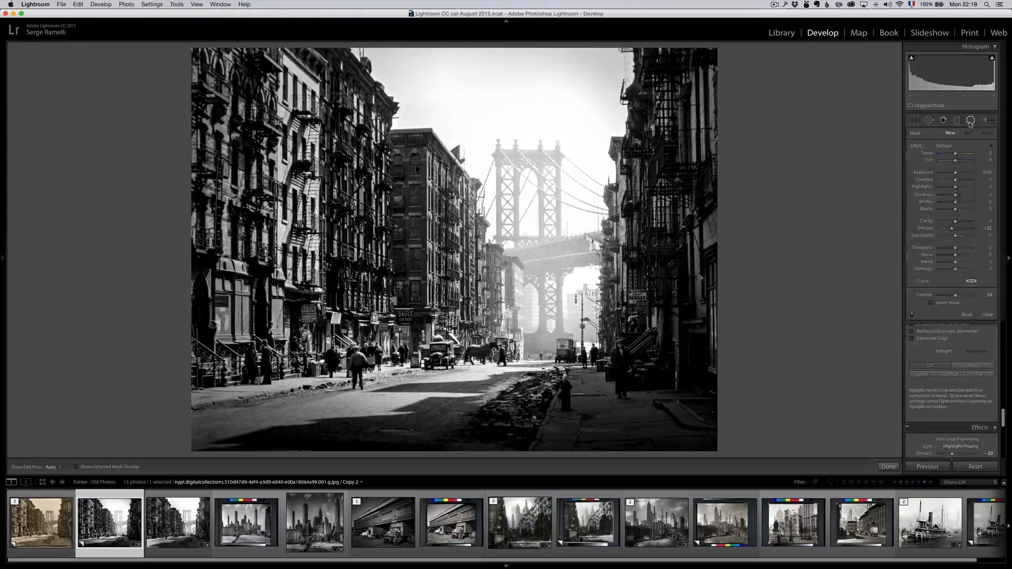
click(943, 146)
click(935, 107)
drag(351, 179, 390, 245)
click(931, 303)
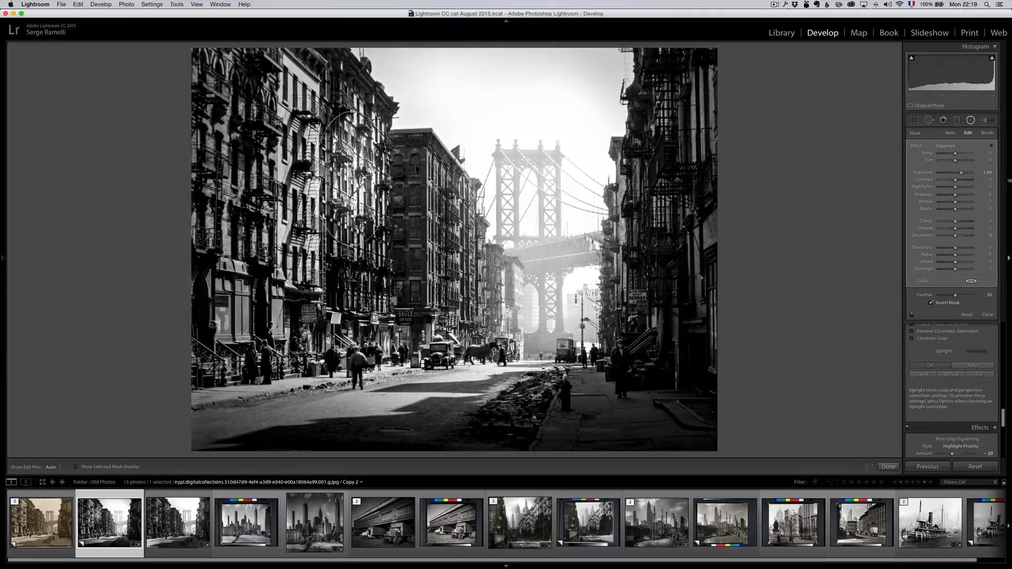
drag(960, 172, 958, 175)
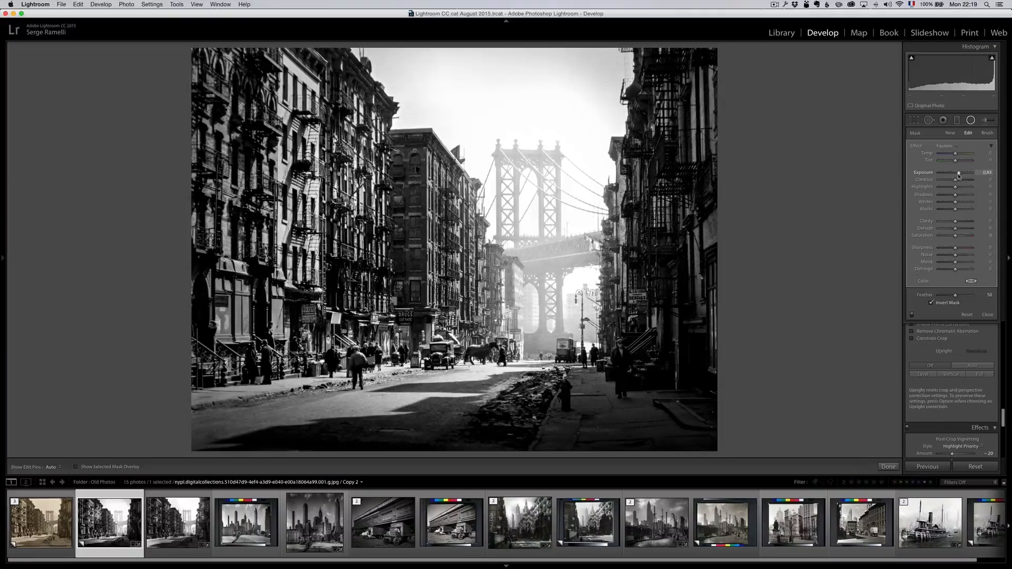
click(963, 221)
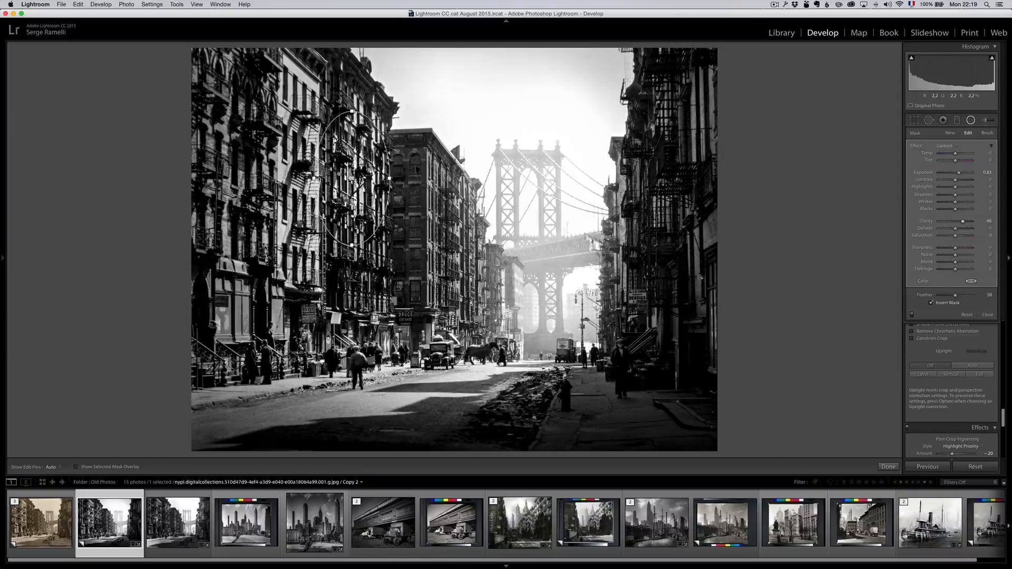
- Duplicate the radial filter to light the right-hand fire escapes, the man on the right sidewalk and the upper-left facade
drag(346, 240, 663, 132)
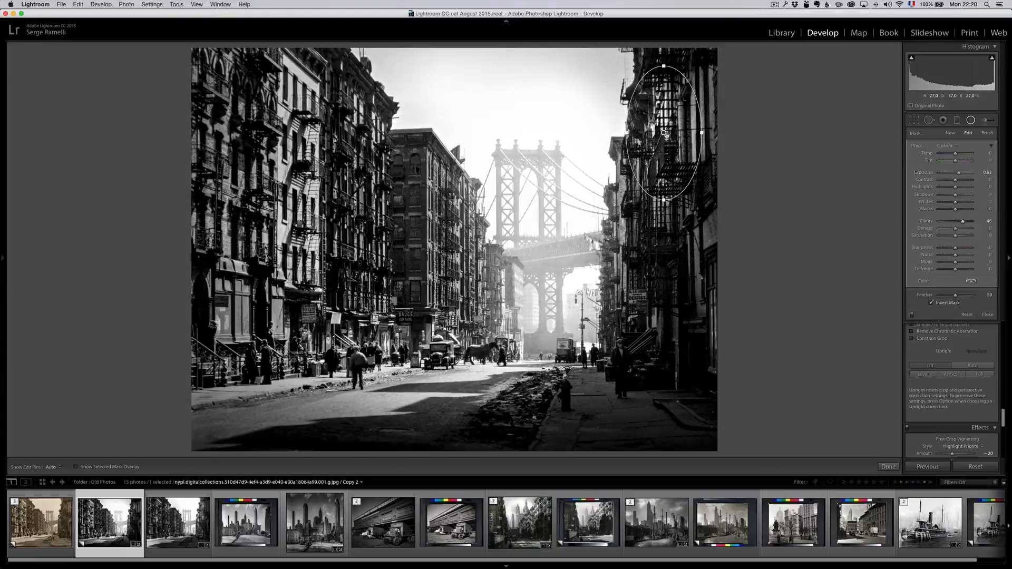
right_click(664, 133)
click(683, 141)
drag(664, 133, 353, 218)
right_click(626, 359)
click(647, 362)
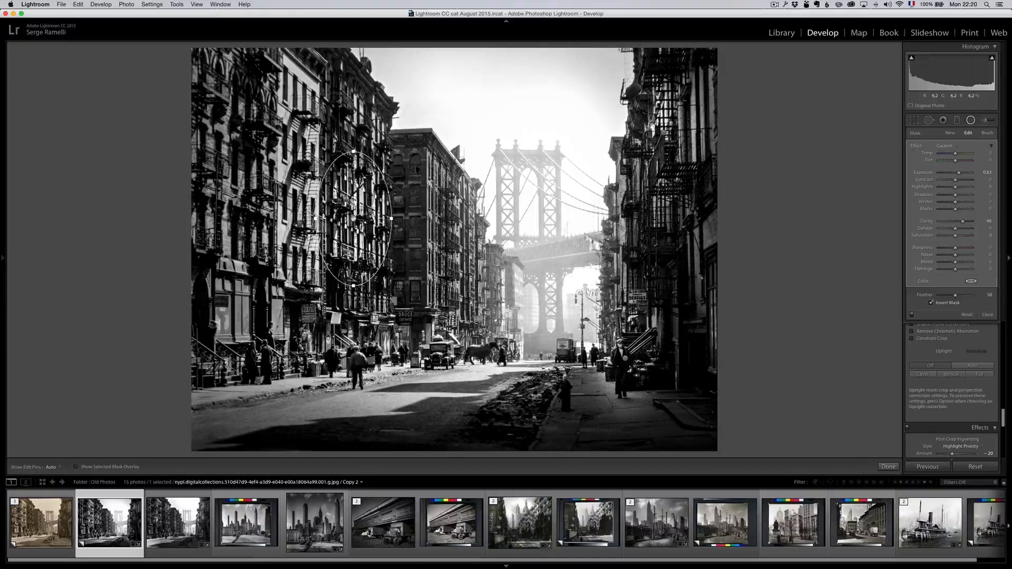
right_click(354, 218)
click(363, 222)
drag(353, 218, 238, 121)
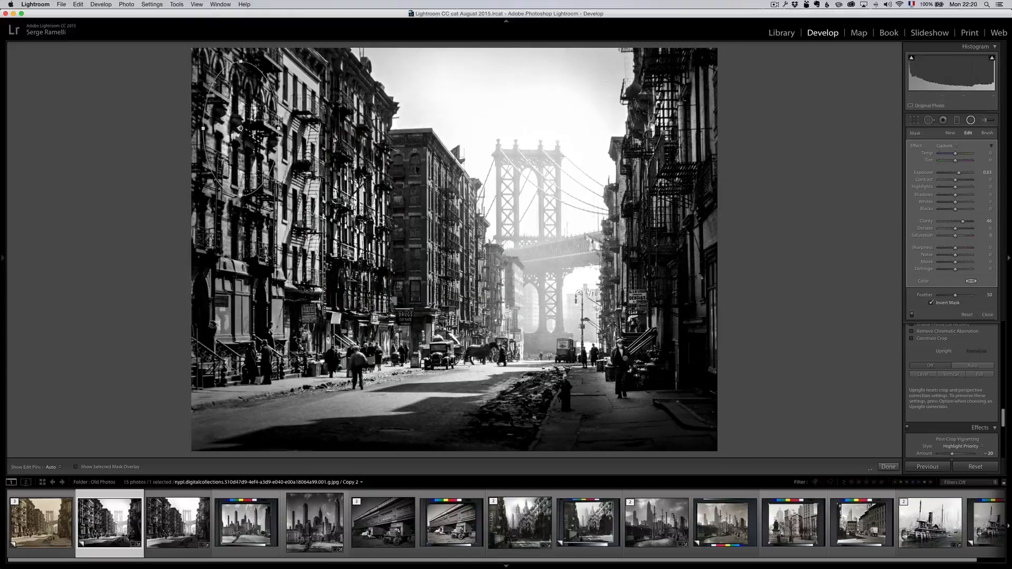
- Compare the photo with the radial filters switched off and on
click(911, 316)
click(911, 315)
click(911, 315)
click(911, 315)
click(911, 315)
click(911, 315)
- Duplicate the radial filter onto the left sidewalk and reshape it into a wide, flat ellipse over the pedestrians and stoops
right_click(241, 128)
click(263, 134)
drag(241, 128, 436, 343)
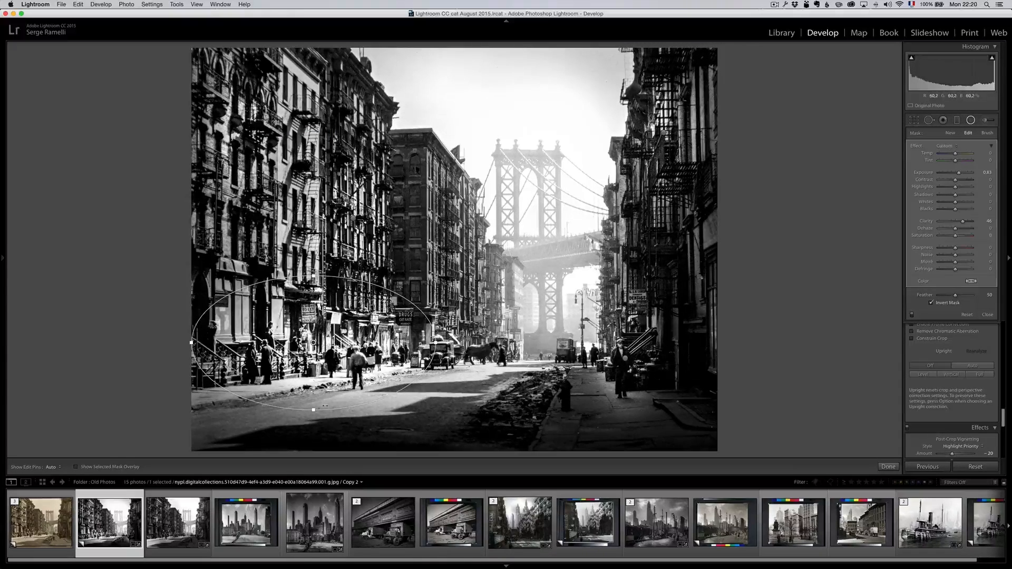
drag(315, 409, 316, 374)
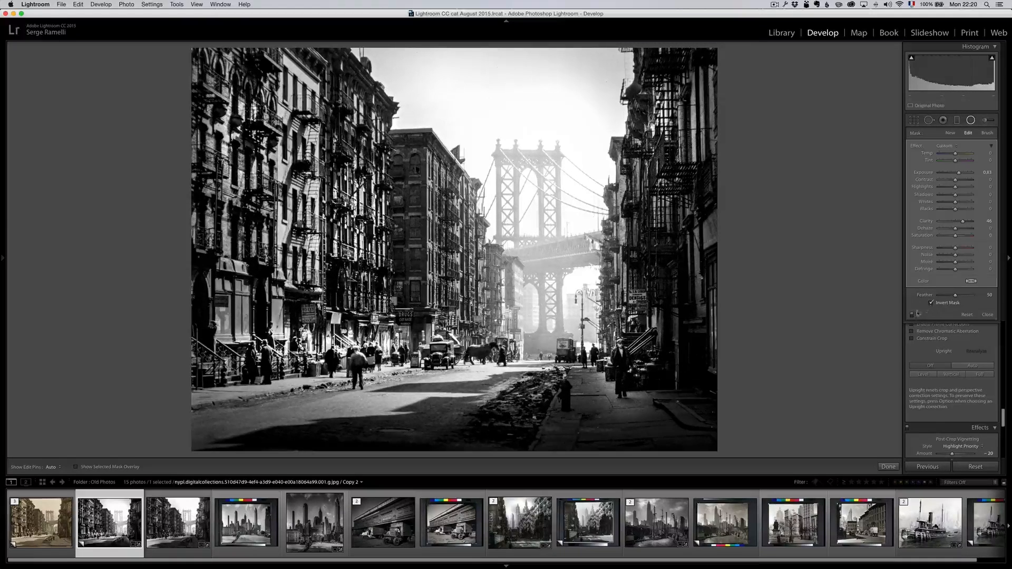
click(911, 314)
click(912, 314)
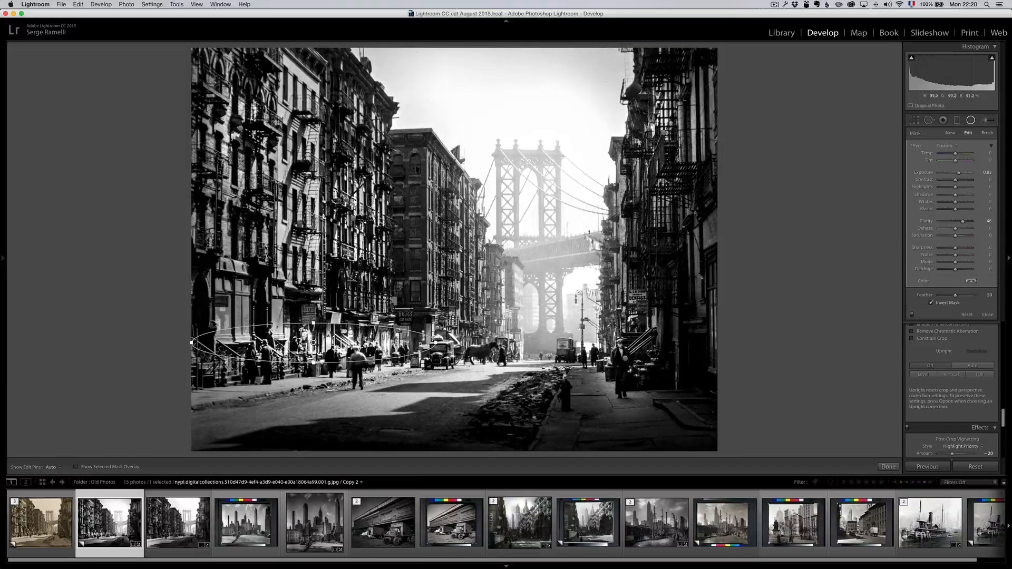
click(986, 314)
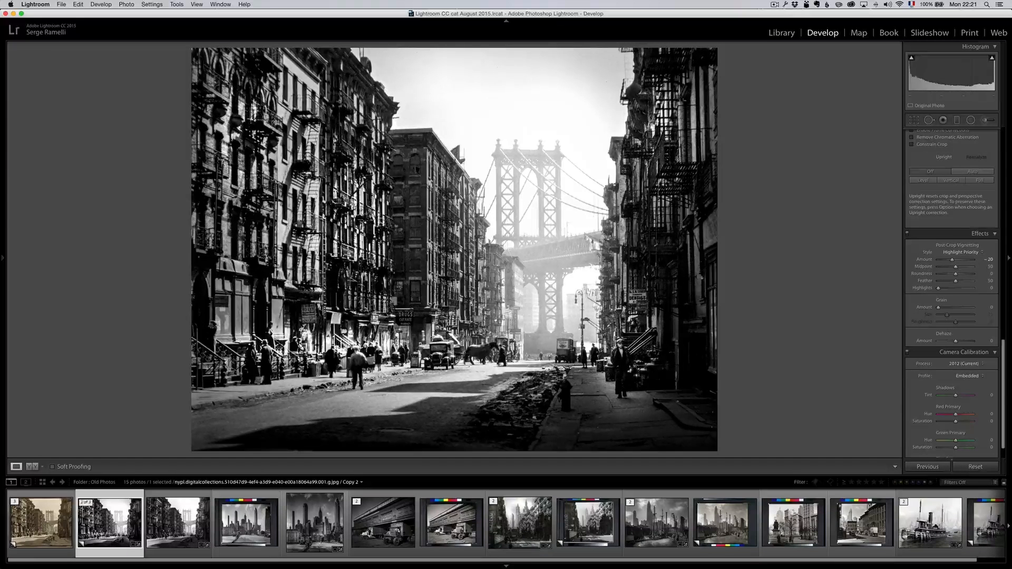
- Compare the sepia original with the retouched black-and-white copy, and check the copy's file name and pixel dimensions
click(54, 526)
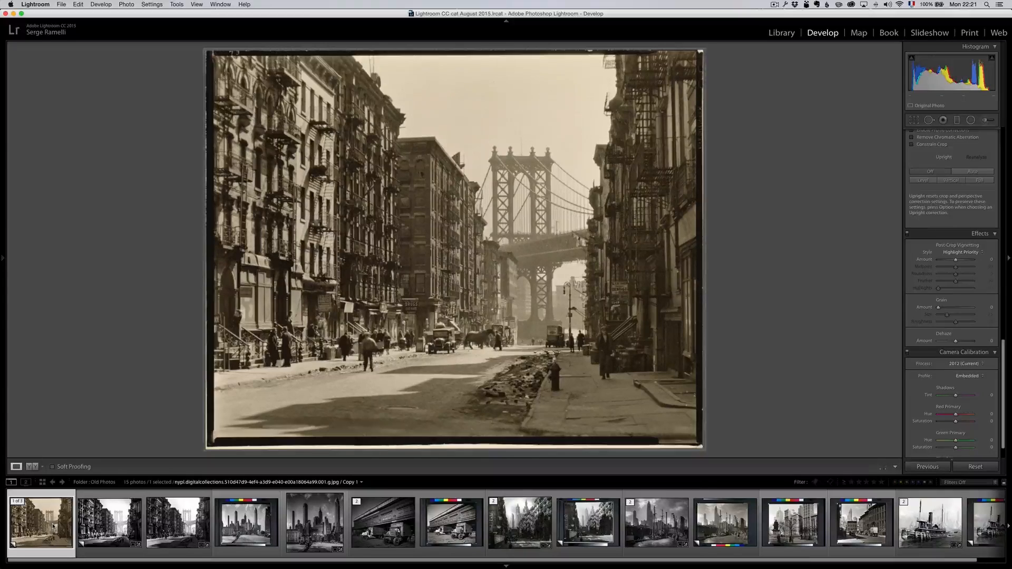
click(101, 527)
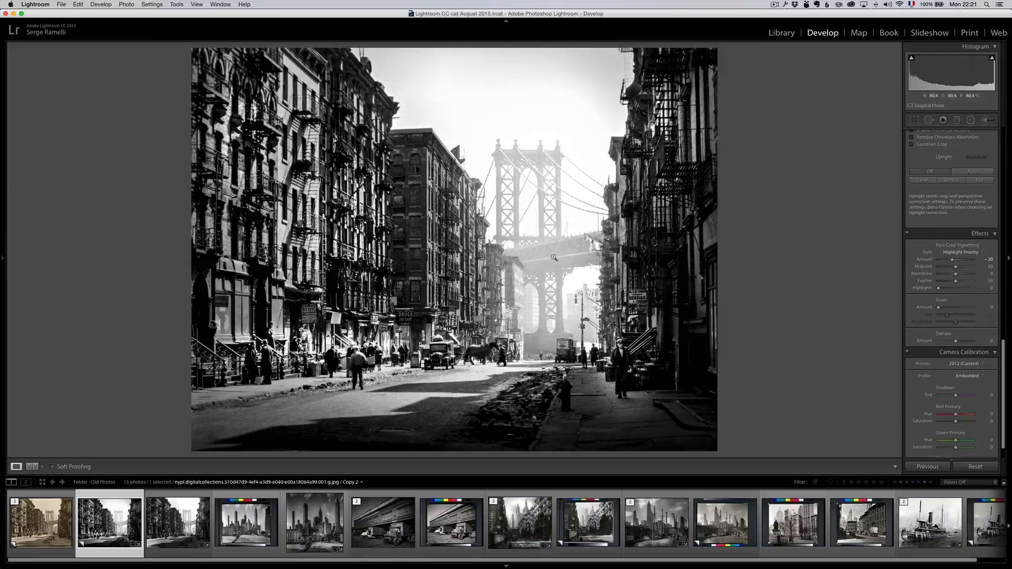
scroll(917, 261, up, 15)
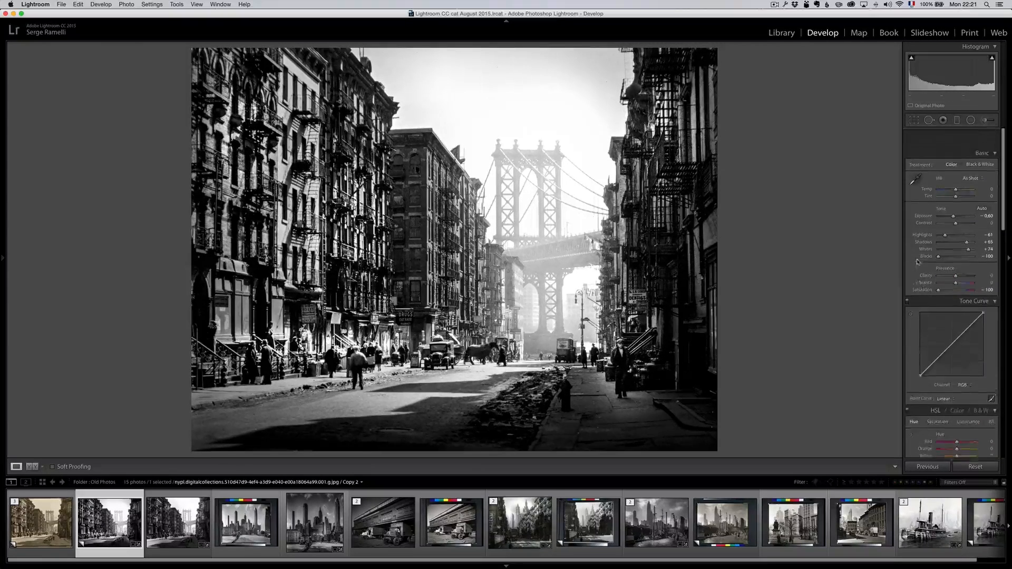
key(i)
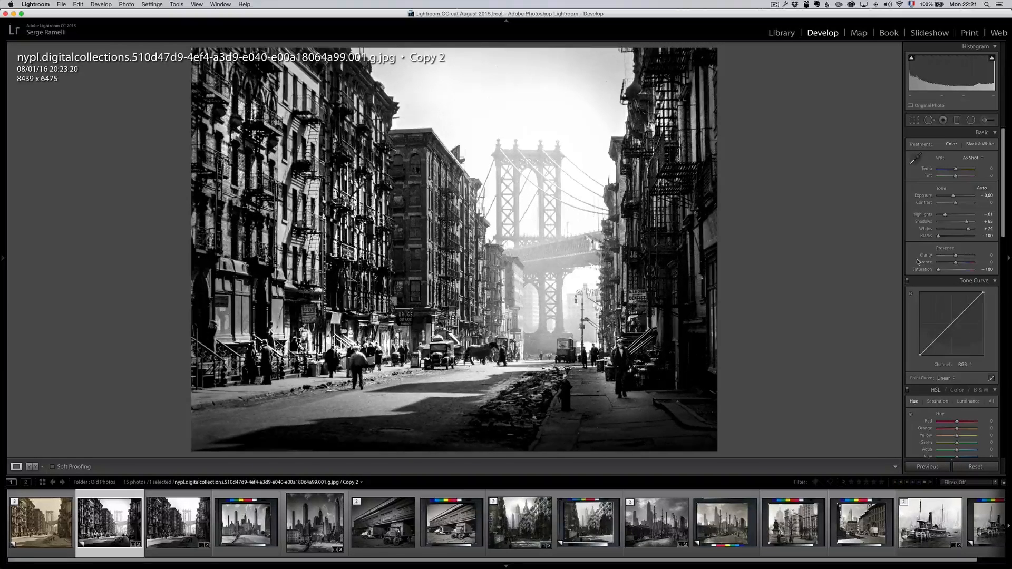
key(i)
key(i)
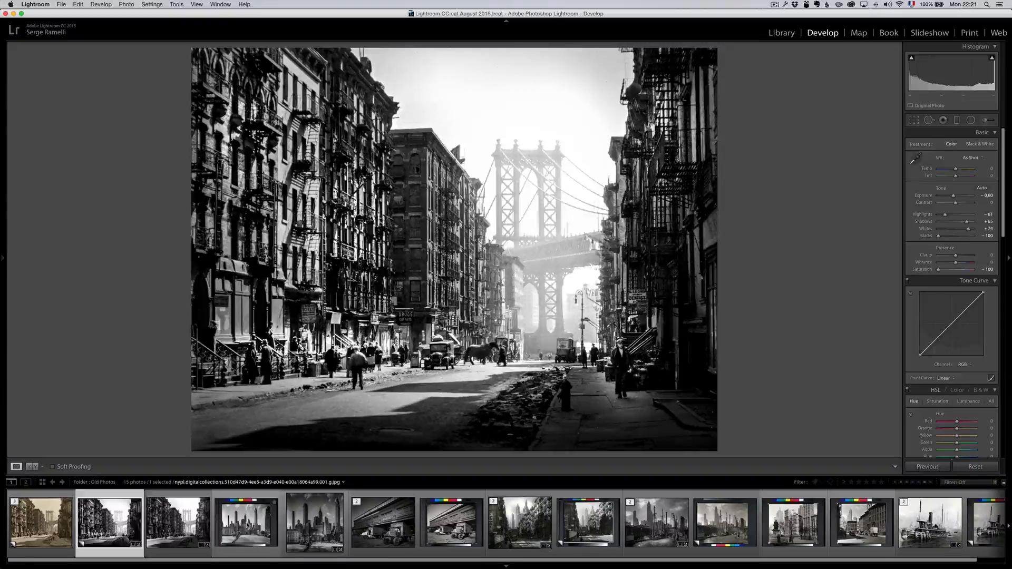
- Create a virtual copy of the waterfront skyline photo with the color bars along its upper border
click(247, 525)
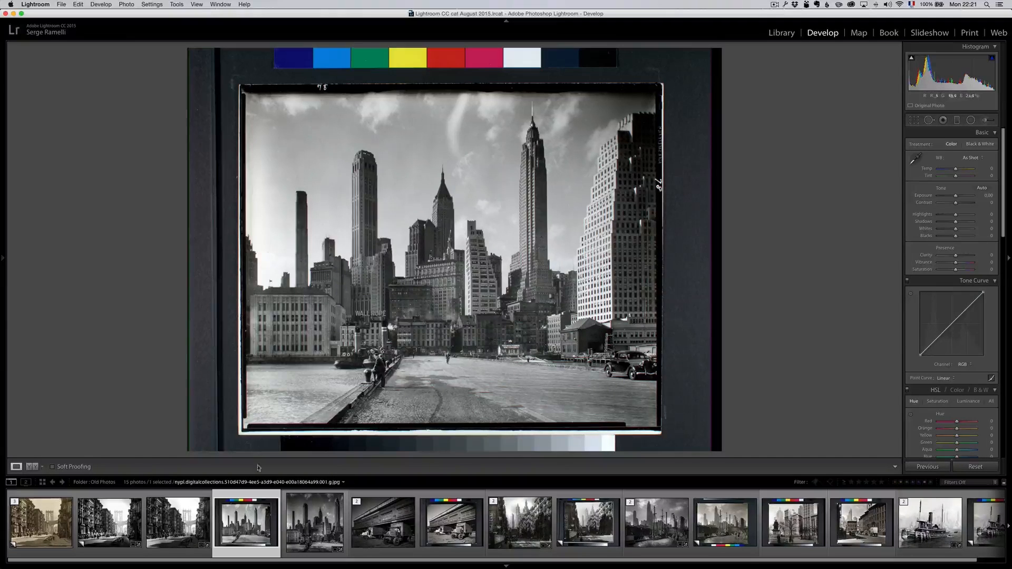
right_click(252, 520)
click(286, 465)
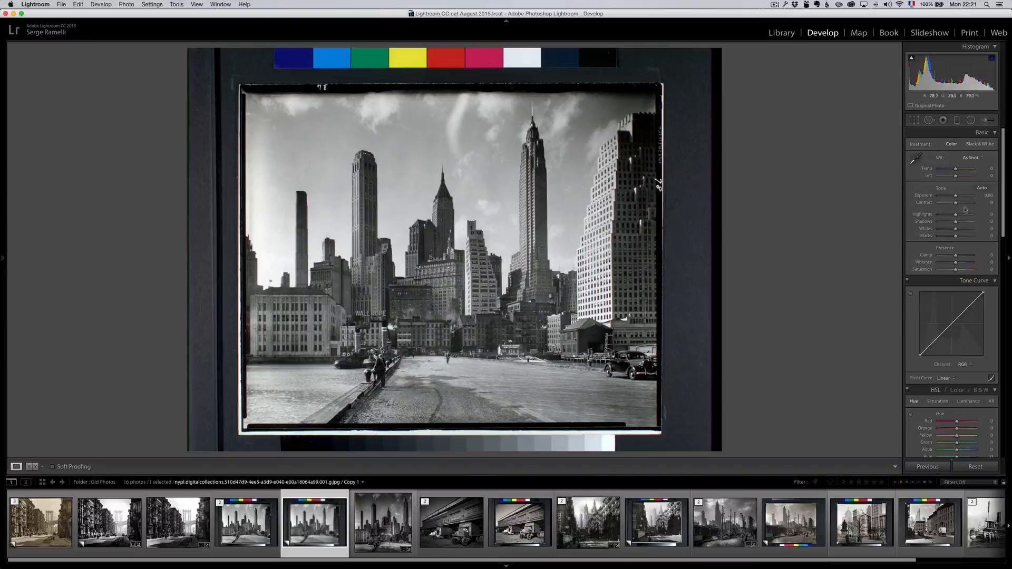
- Crop the skyline copy on all four sides to remove the color bars, dark frame and scan borders
click(914, 121)
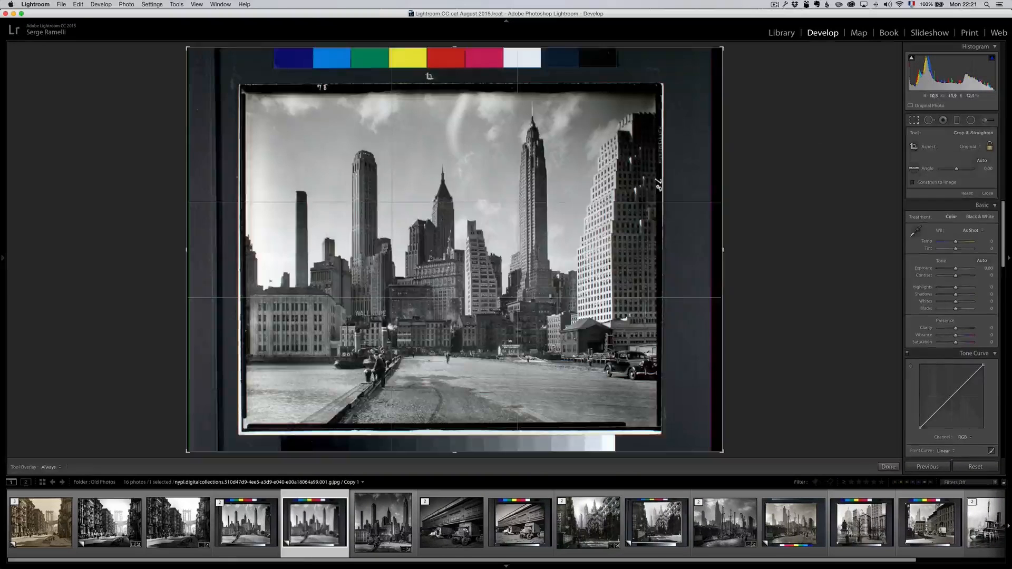
drag(451, 51, 447, 72)
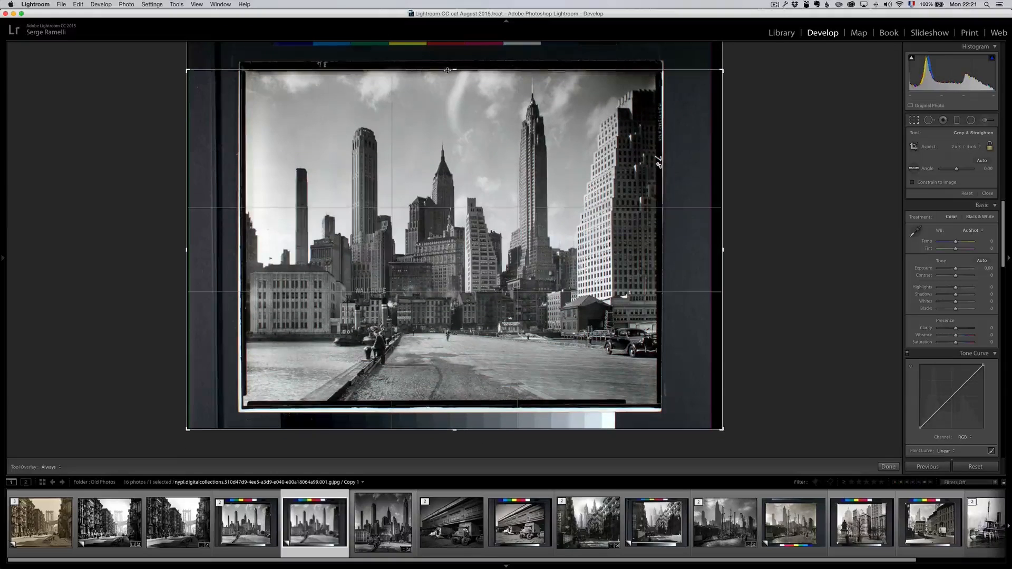
drag(448, 406, 425, 383)
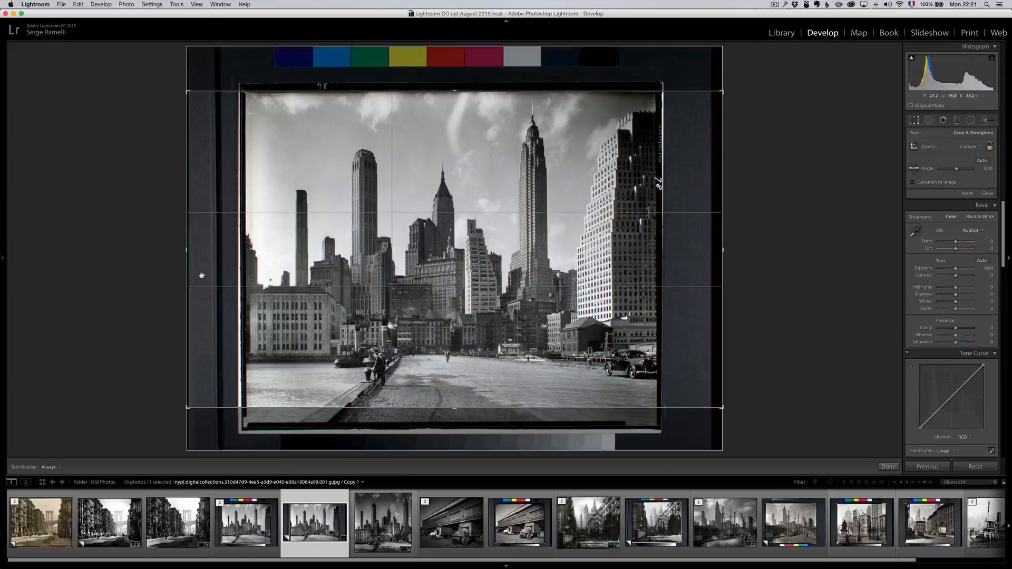
drag(187, 251, 225, 255)
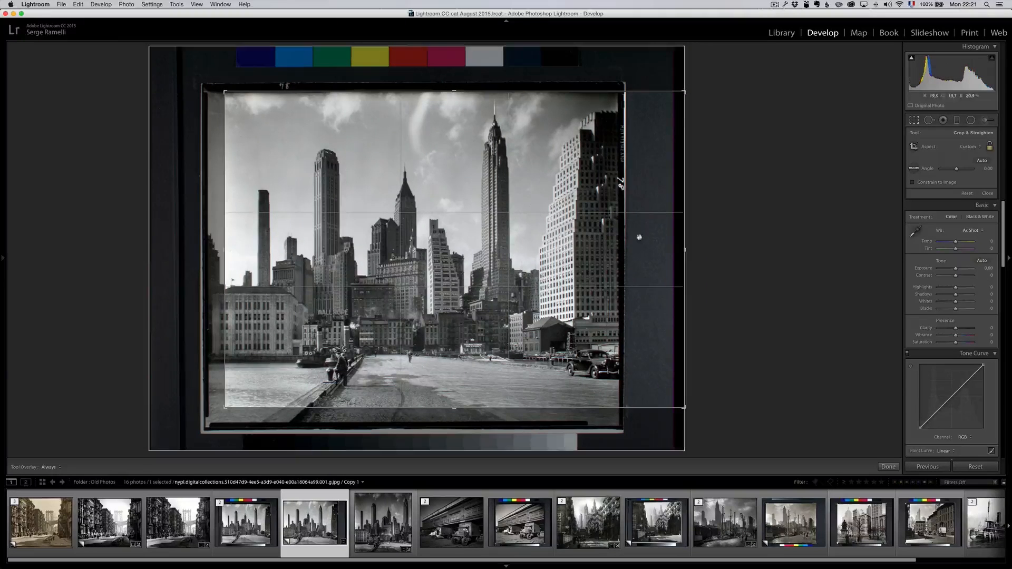
drag(681, 249, 652, 247)
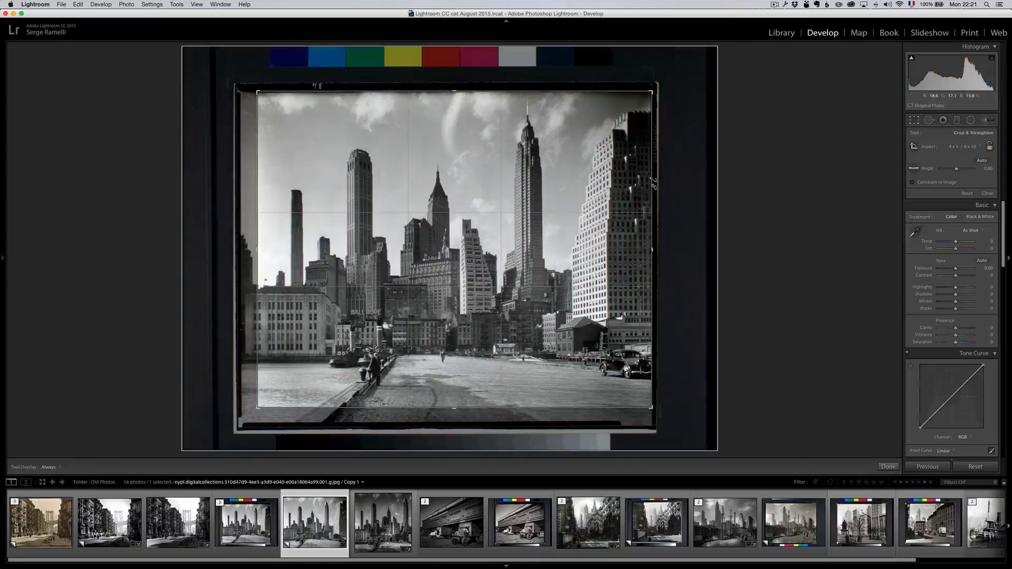
key(Return)
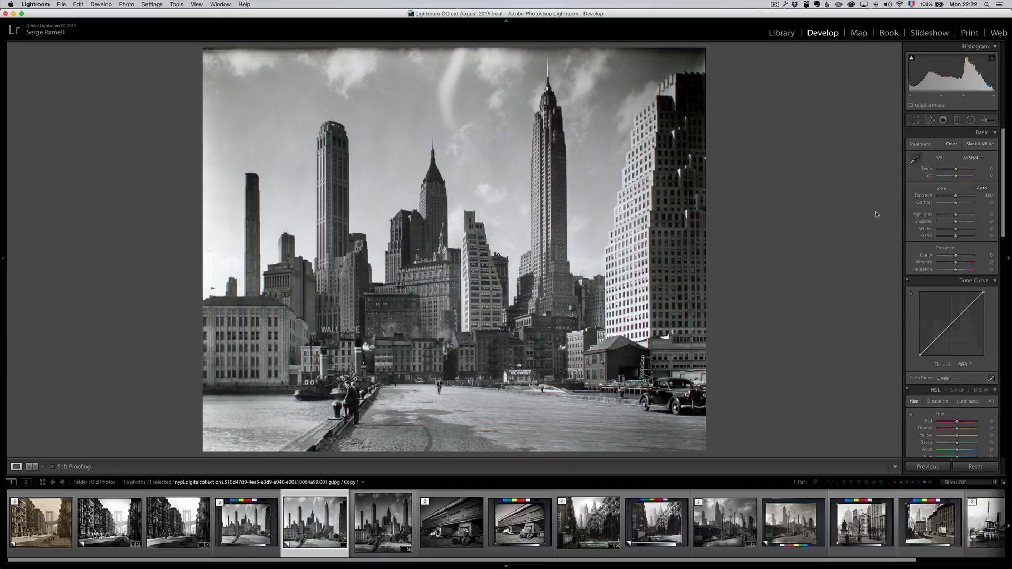
- Set the skyline copy's contrast to +46, highlights to -100, shadows to +100, whites to +11 and blacks to -46
drag(955, 236, 961, 235)
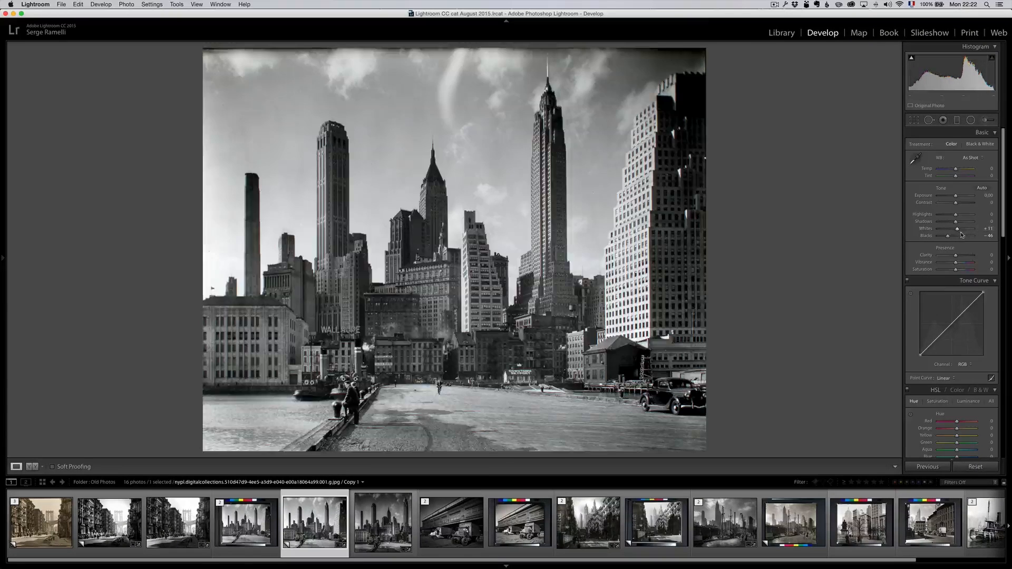
drag(955, 214, 974, 225)
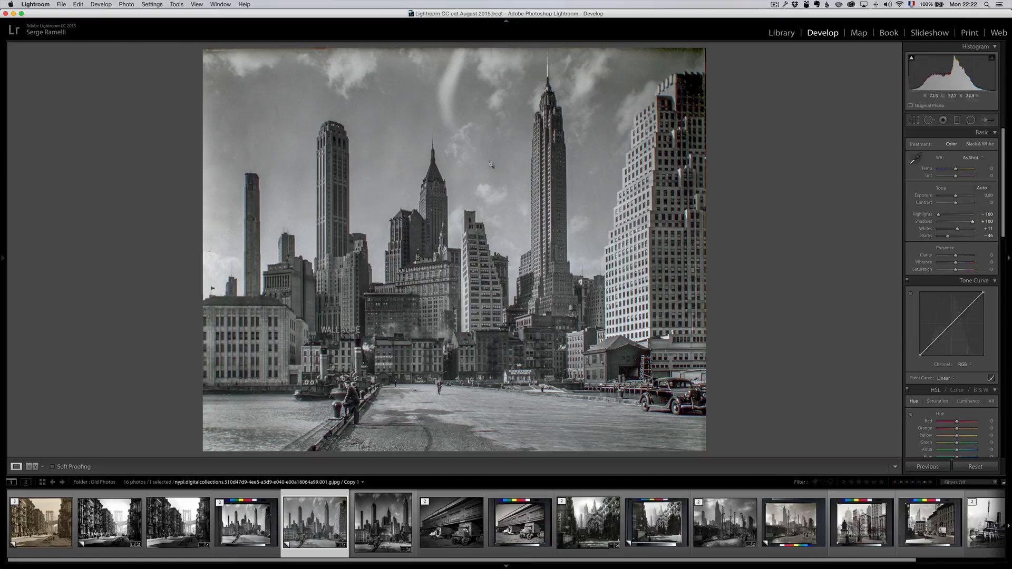
drag(963, 204, 963, 203)
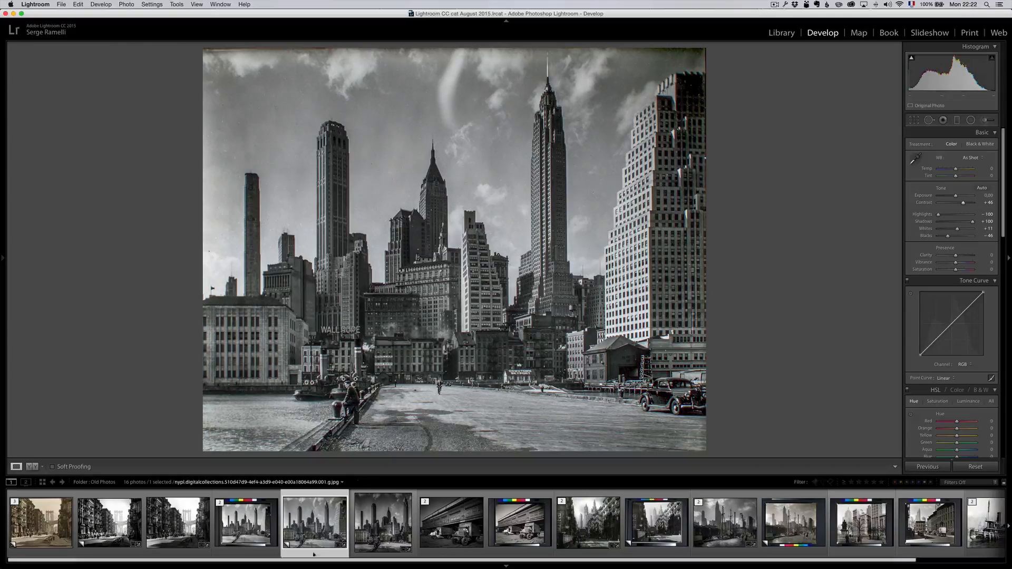
- Compare the skyline copy with its unedited original, and set the copy's clarity to +24
click(246, 523)
click(314, 521)
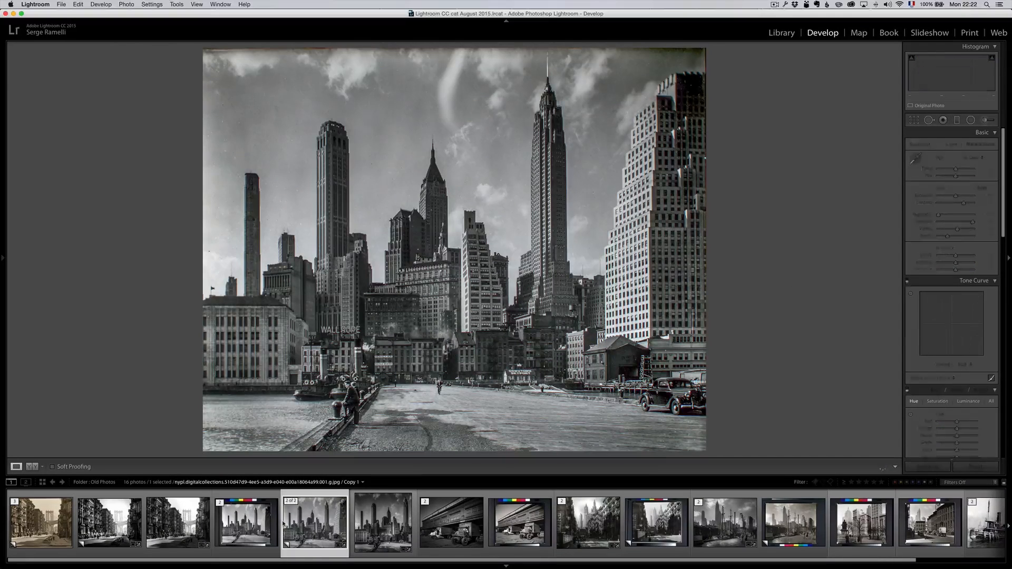
drag(954, 255, 962, 257)
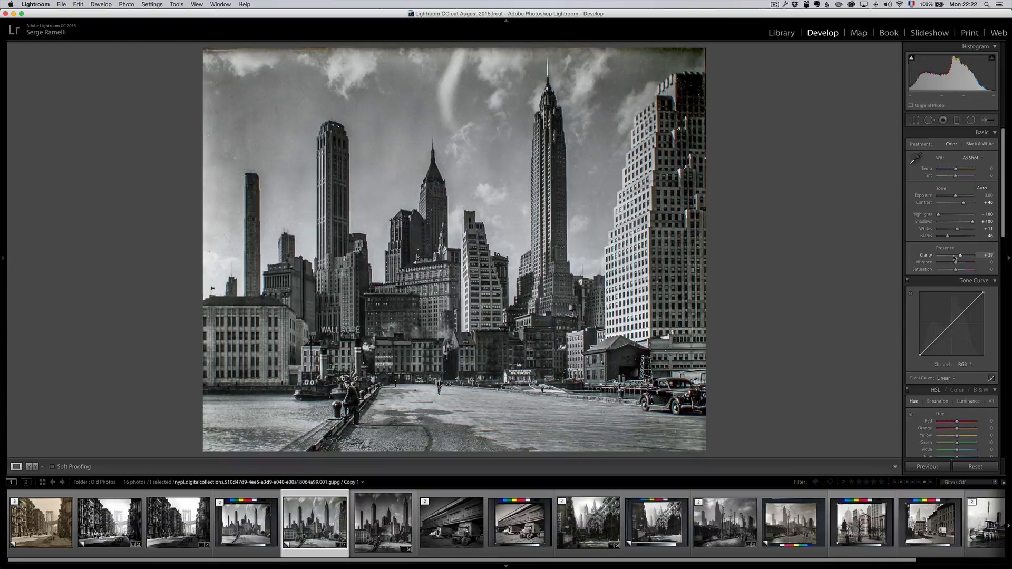
drag(962, 256, 959, 256)
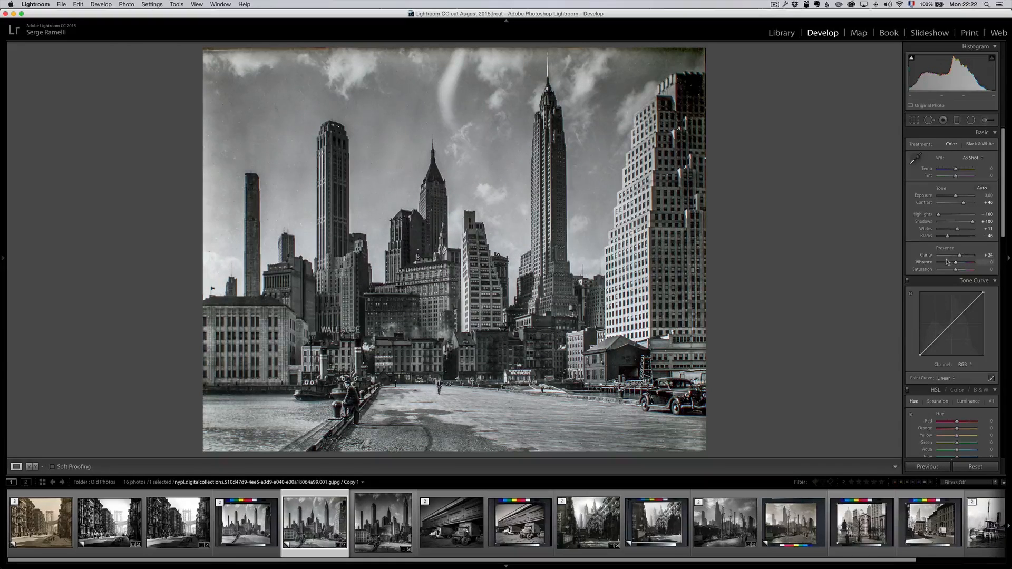
- Examine the sky and the skyscraper tops of the skyline copy at close range
click(621, 91)
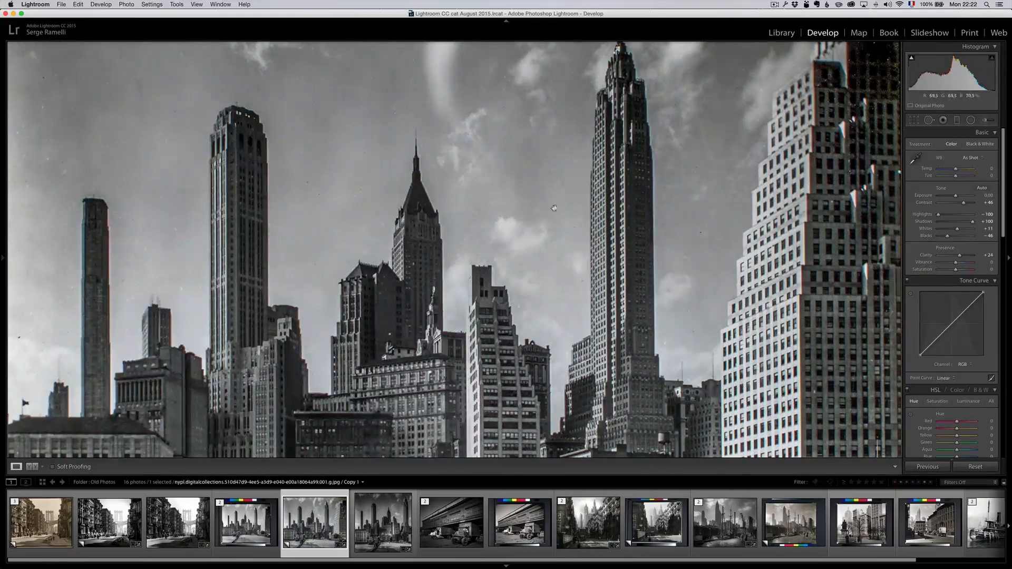
drag(358, 210, 453, 155)
drag(100, 165, 475, 230)
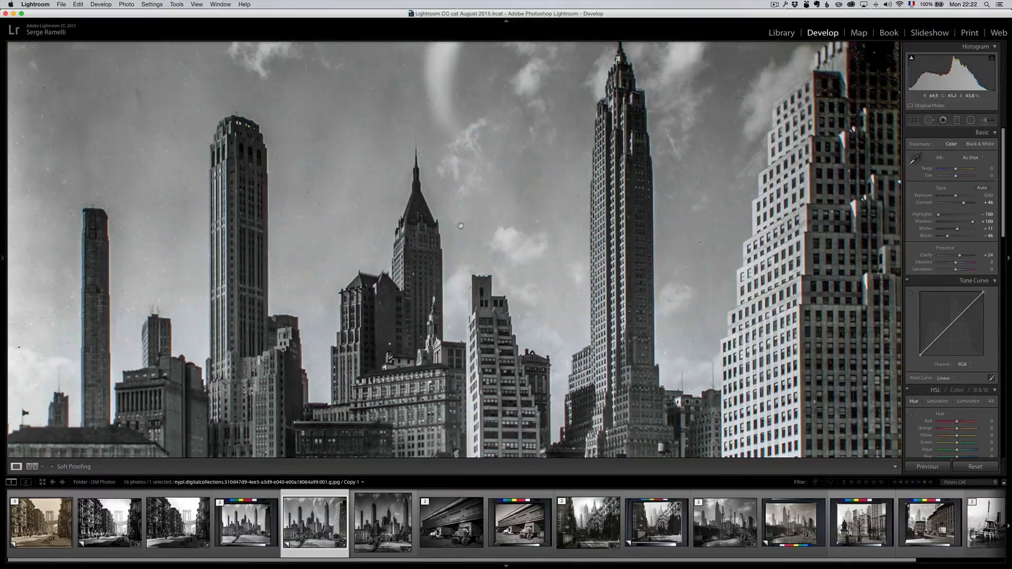
click(112, 137)
click(320, 205)
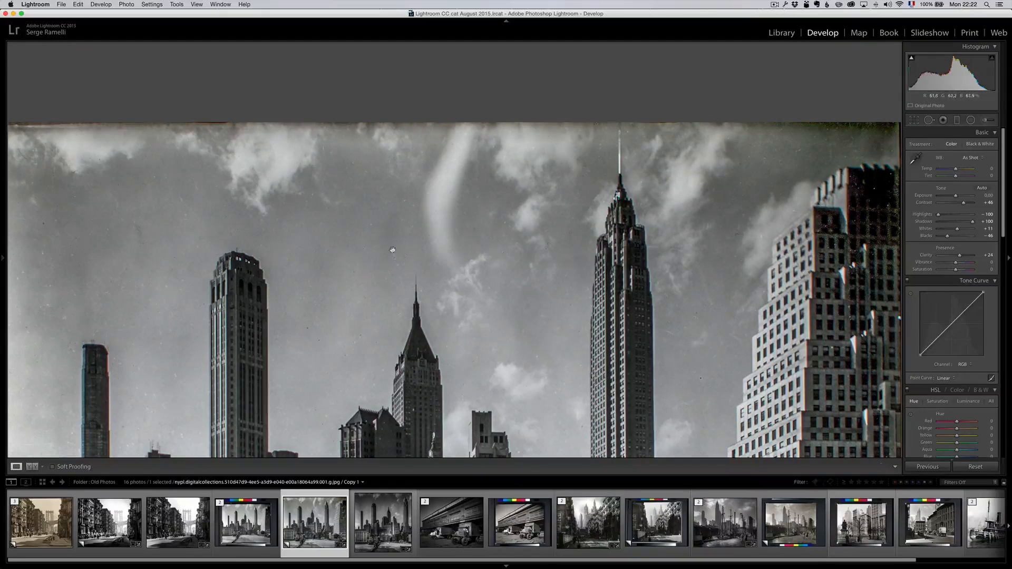
click(498, 280)
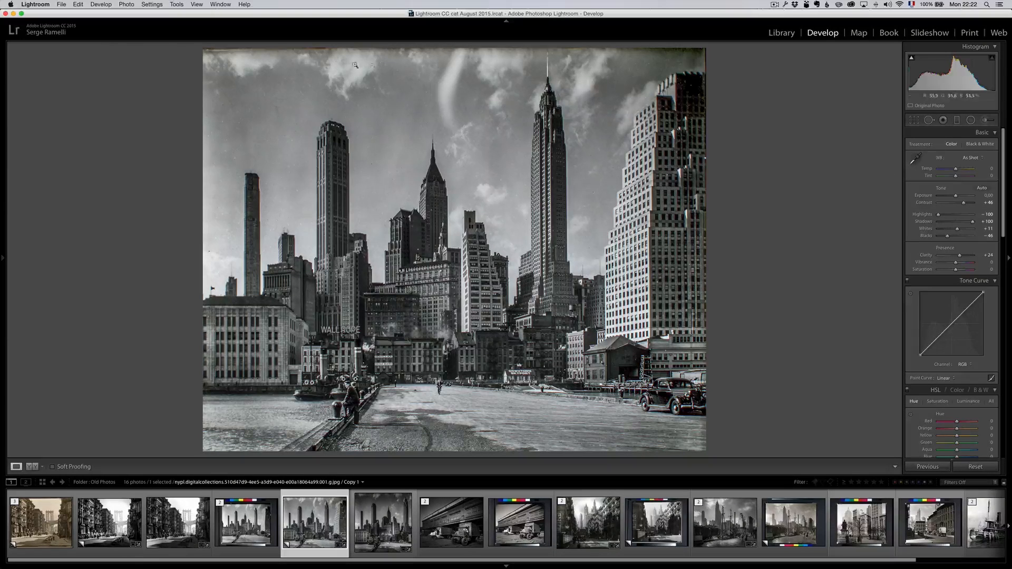
- Try a slightly tighter crop along the sky's upper edge, and restore the previous crop
click(915, 120)
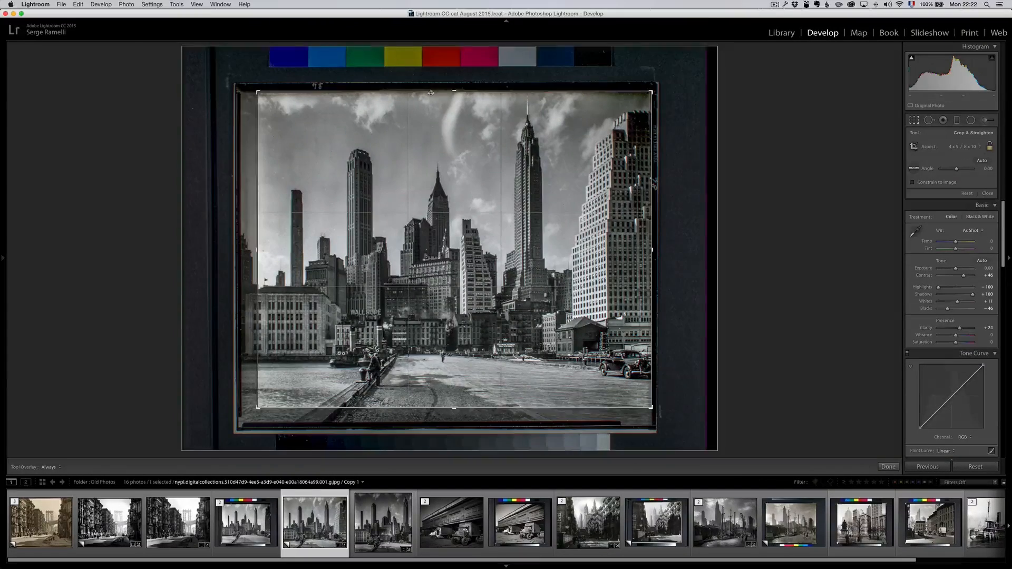
drag(454, 92, 452, 99)
key(Return)
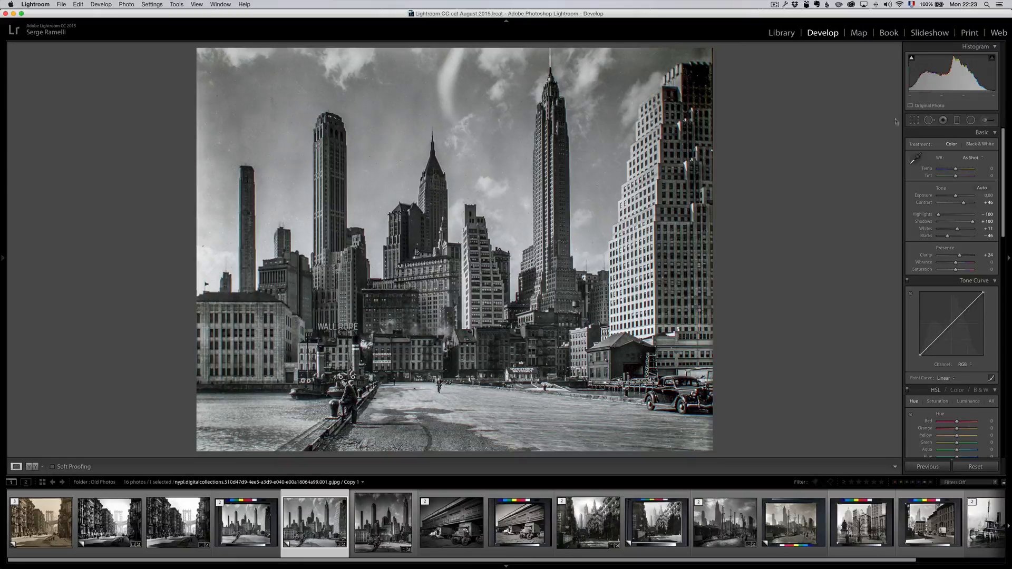
click(917, 121)
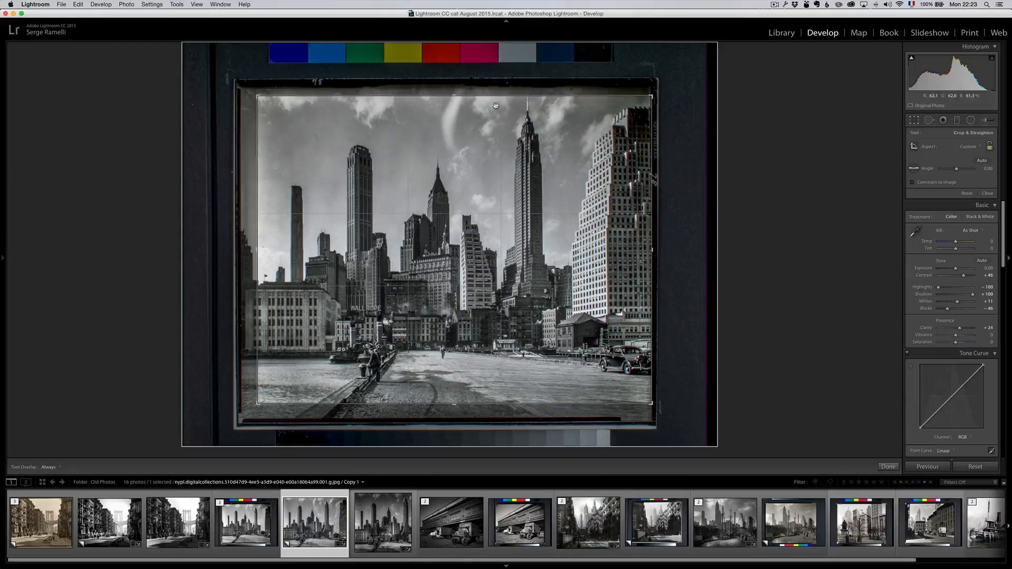
drag(454, 92, 455, 89)
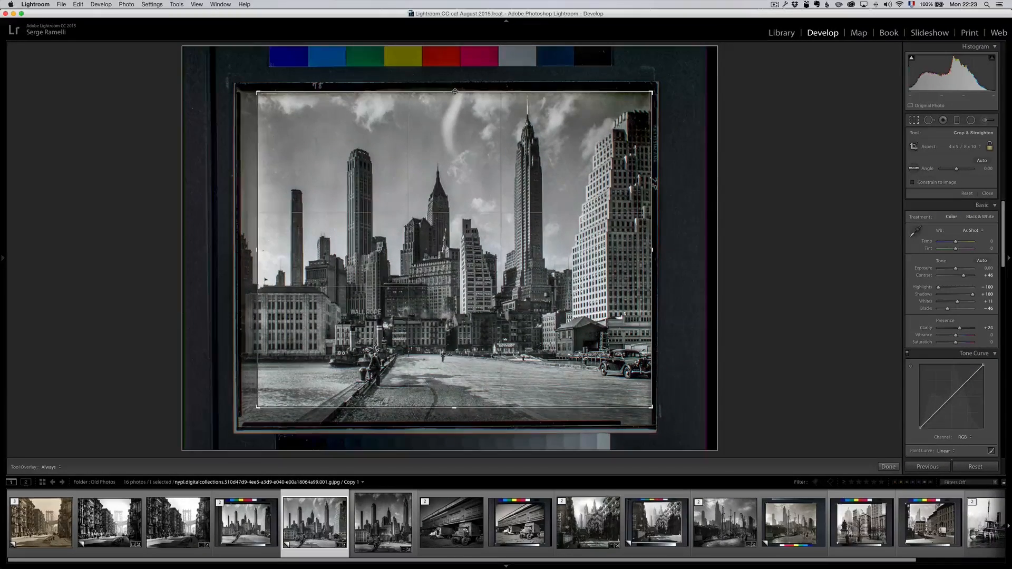
key(Return)
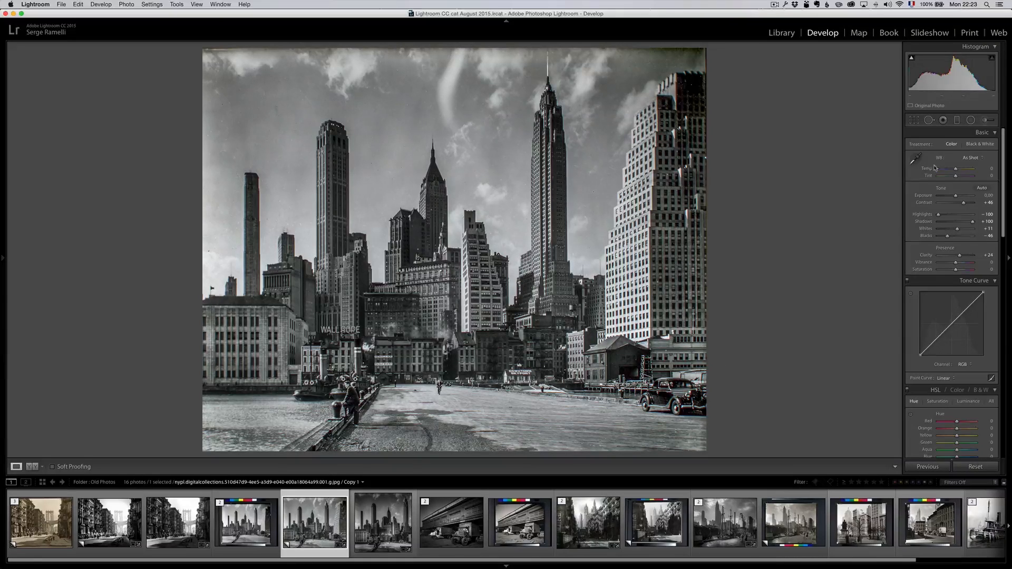
- Lower the overall exposure to -0.65 and add an inverted radial filter at the left tower's base with feather 100, exposure 1.83 and raised clarity
drag(955, 195, 954, 198)
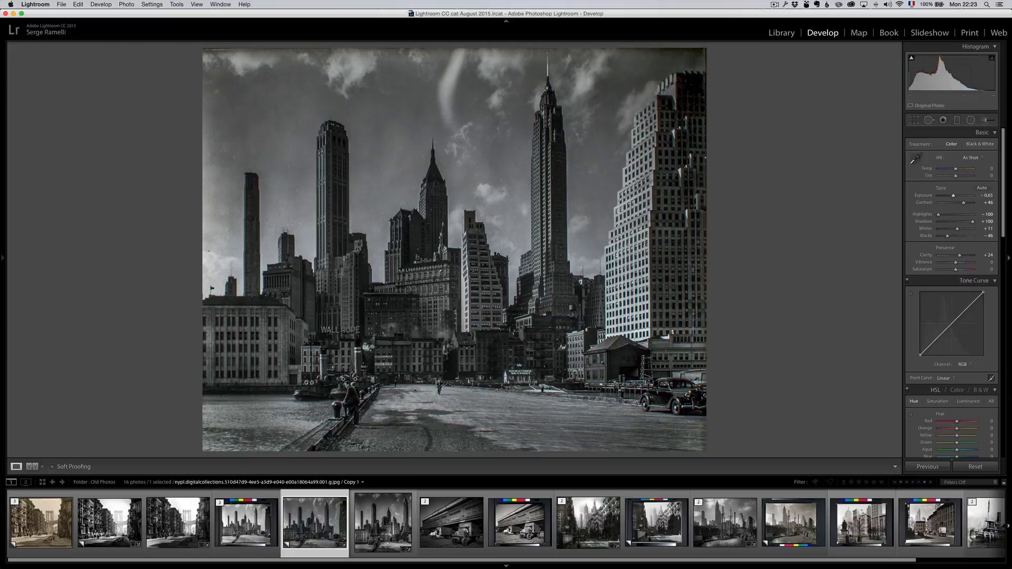
click(970, 119)
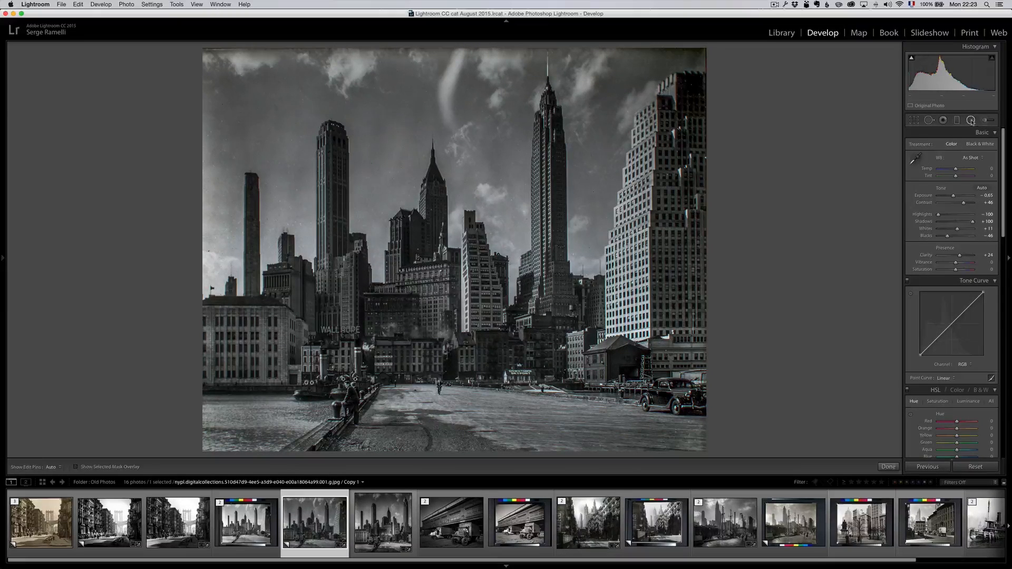
drag(325, 304, 365, 343)
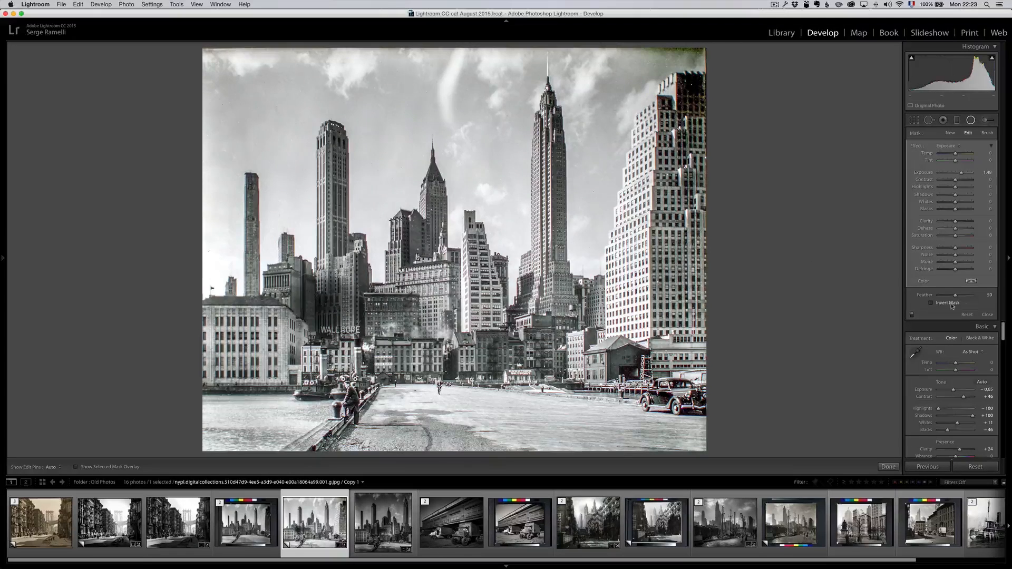
click(931, 303)
click(974, 299)
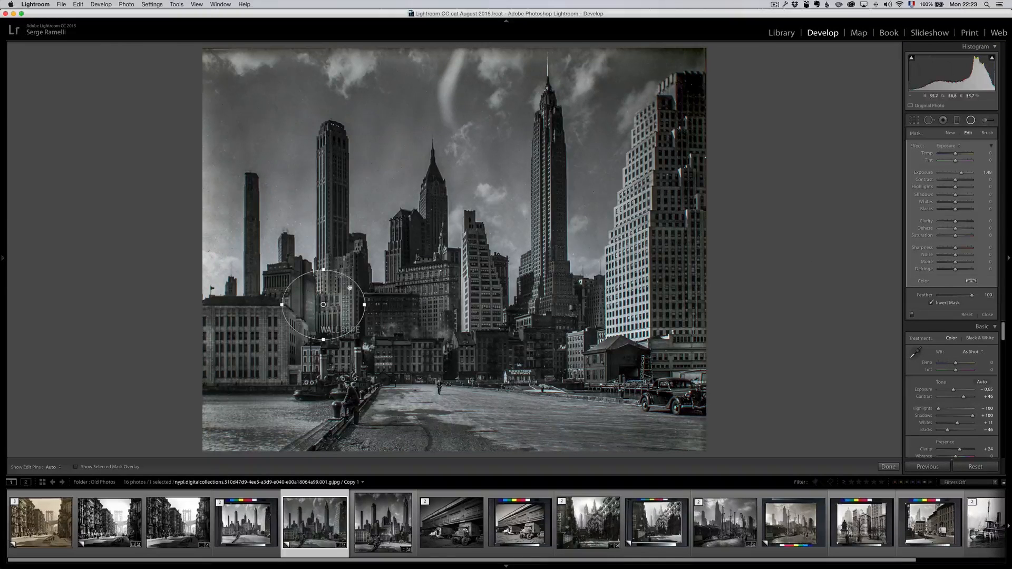
drag(961, 174, 962, 172)
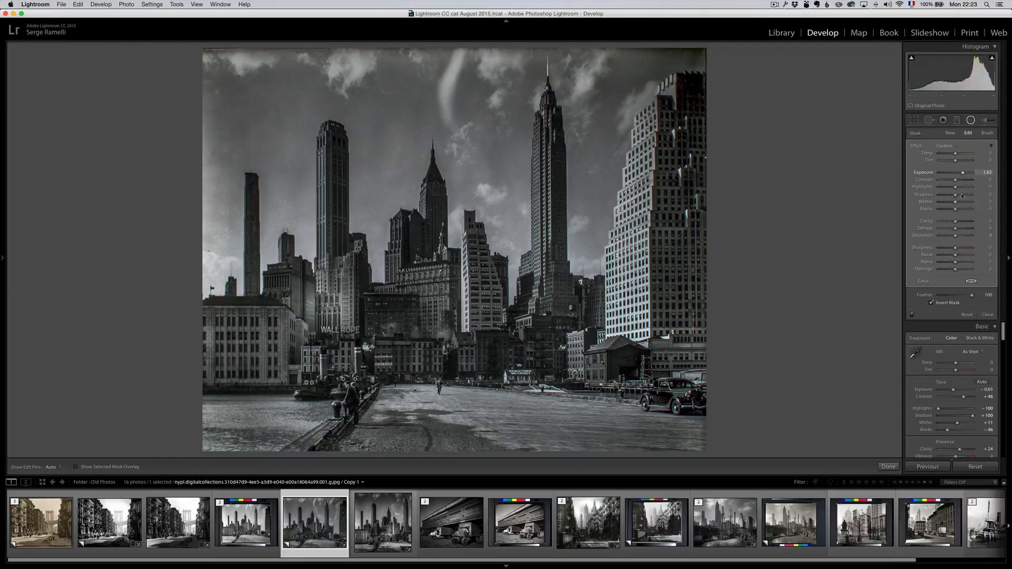
drag(954, 221, 964, 221)
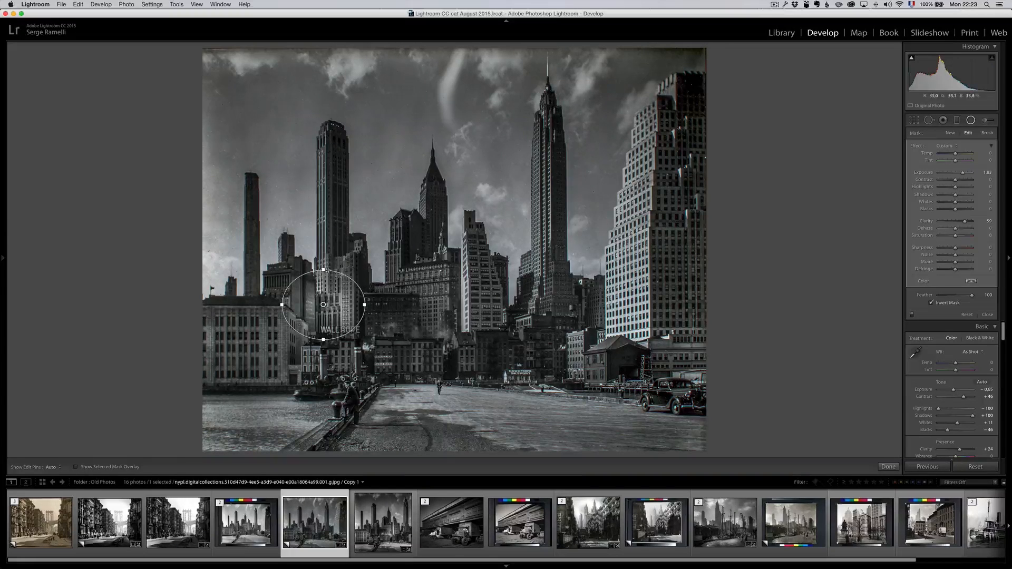
- Place duplicates of the radial filter over the pale waterfront building, the Wall Rope building, the central blocks and the tallest tower's base
drag(323, 304, 354, 304)
right_click(270, 340)
click(282, 349)
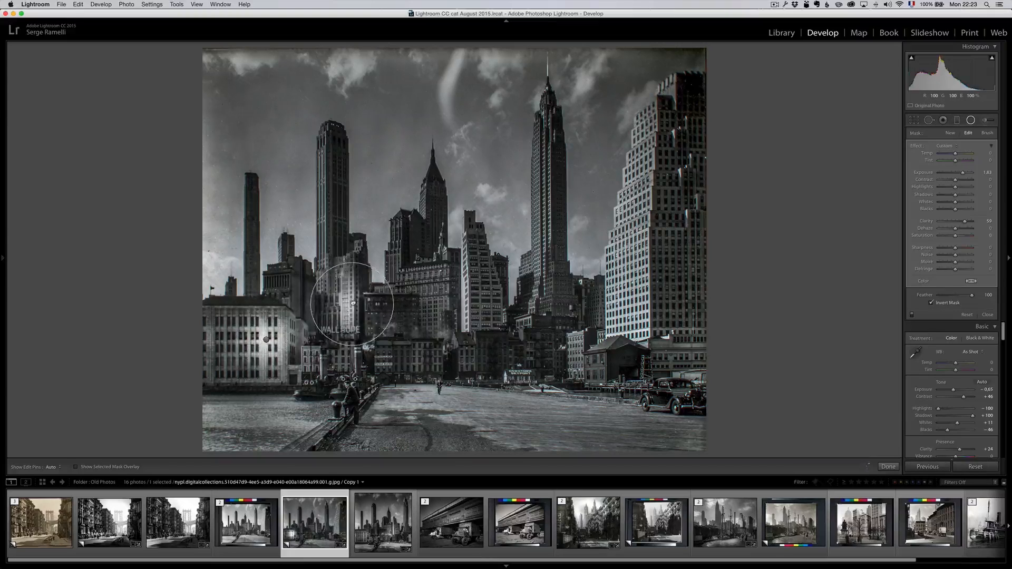
right_click(353, 304)
click(365, 306)
drag(351, 302, 524, 318)
right_click(437, 304)
click(448, 307)
- Duplicate the radial filter onto the facade of the stepped skyscraper near the photo's right edge
right_click(525, 318)
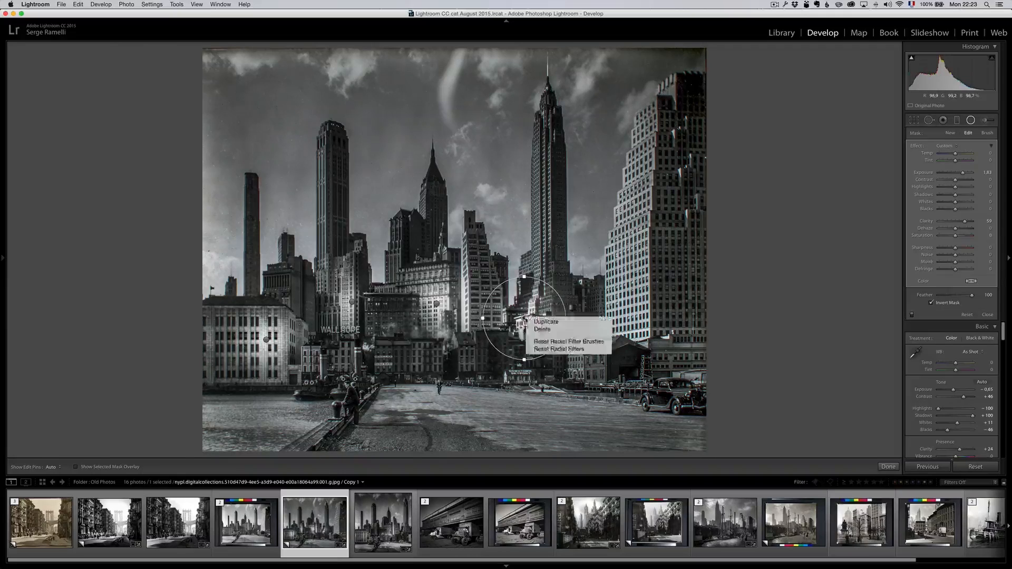
click(543, 321)
drag(524, 317, 656, 274)
right_click(660, 213)
click(679, 217)
- Duplicate the radial filter onto the open pavement in the foreground and reshape it into a wide, slightly tilted ellipse
right_click(656, 273)
click(663, 278)
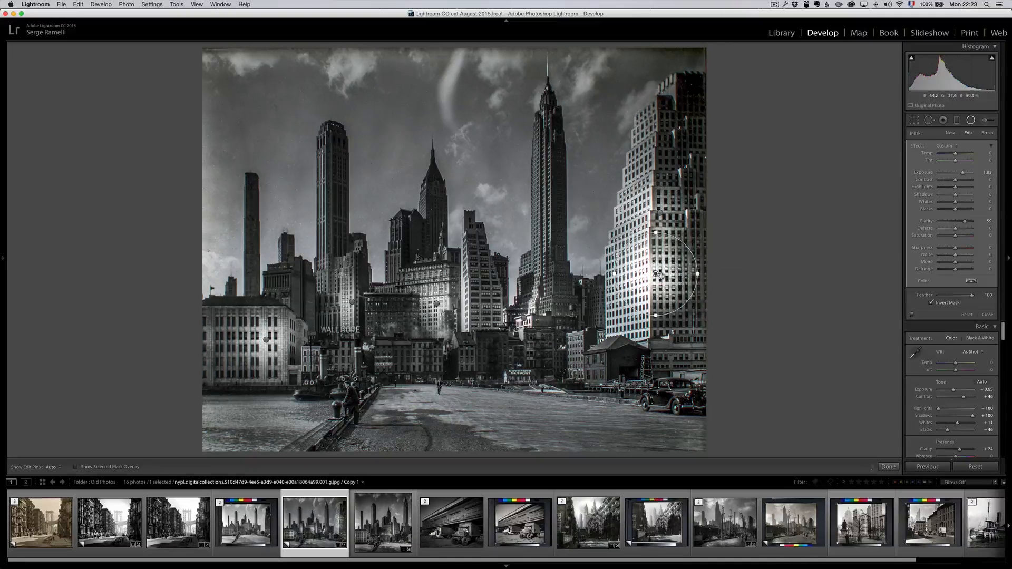
drag(655, 273, 680, 154)
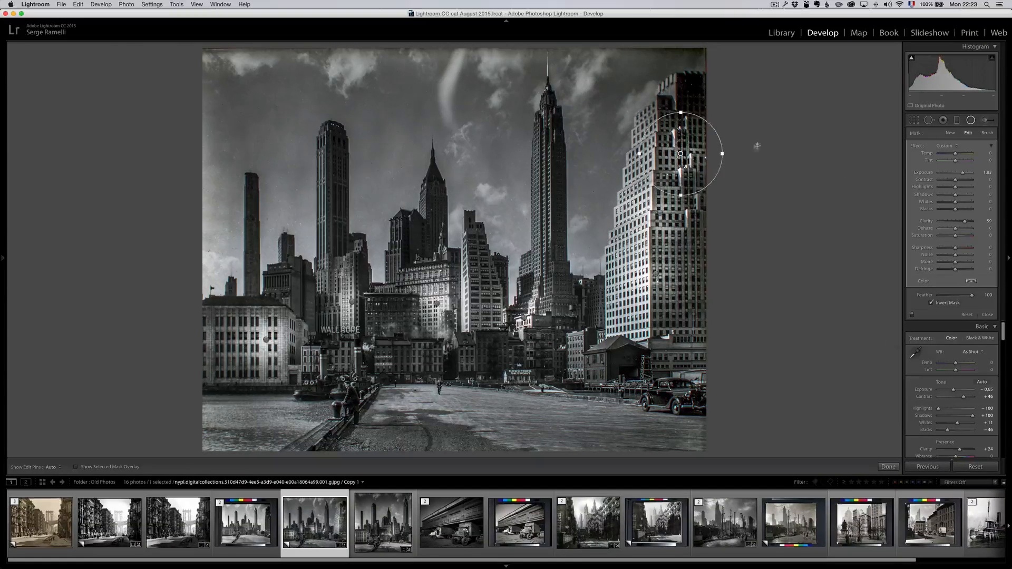
drag(679, 154, 442, 407)
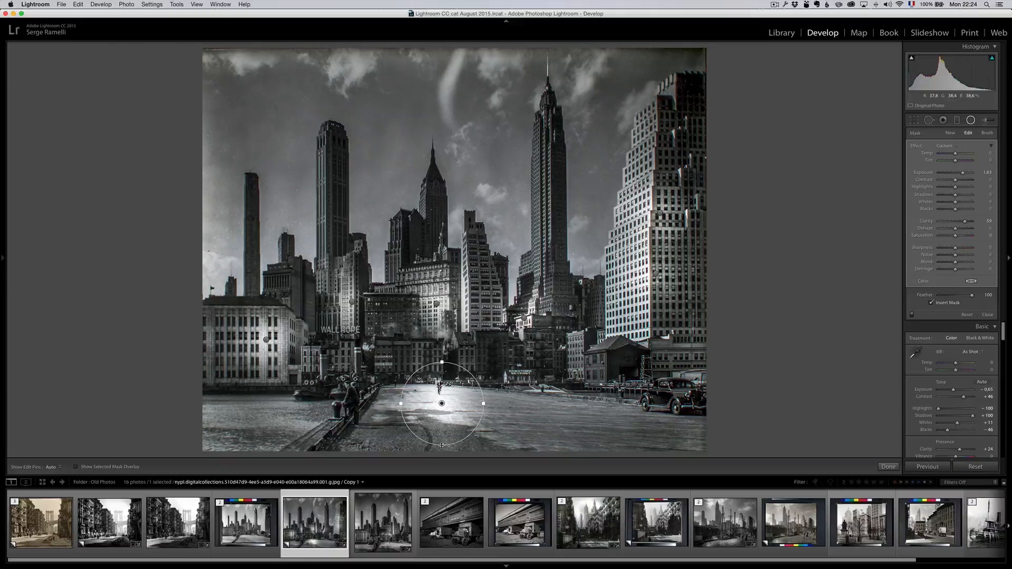
drag(442, 362, 442, 274)
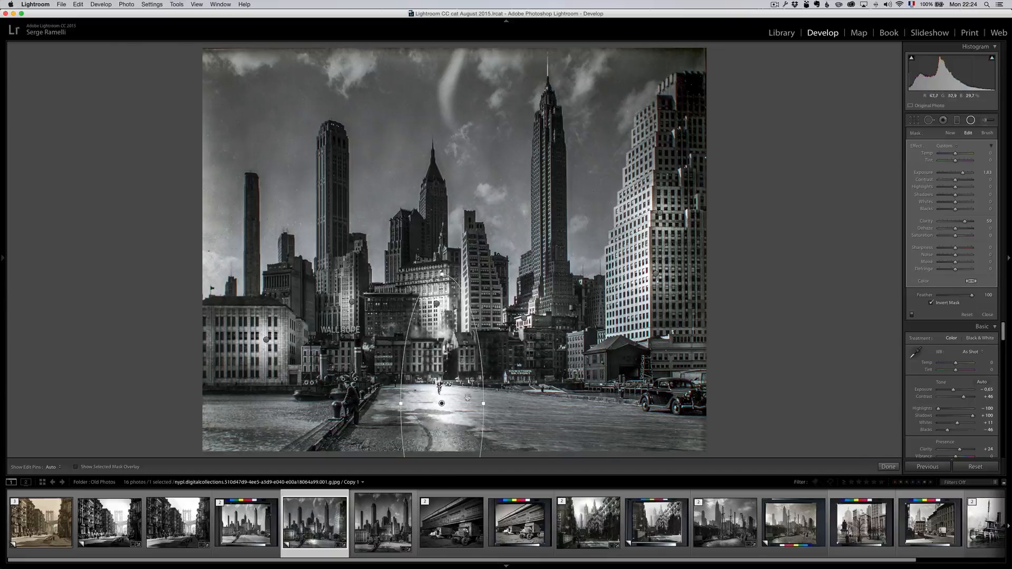
drag(442, 403, 516, 336)
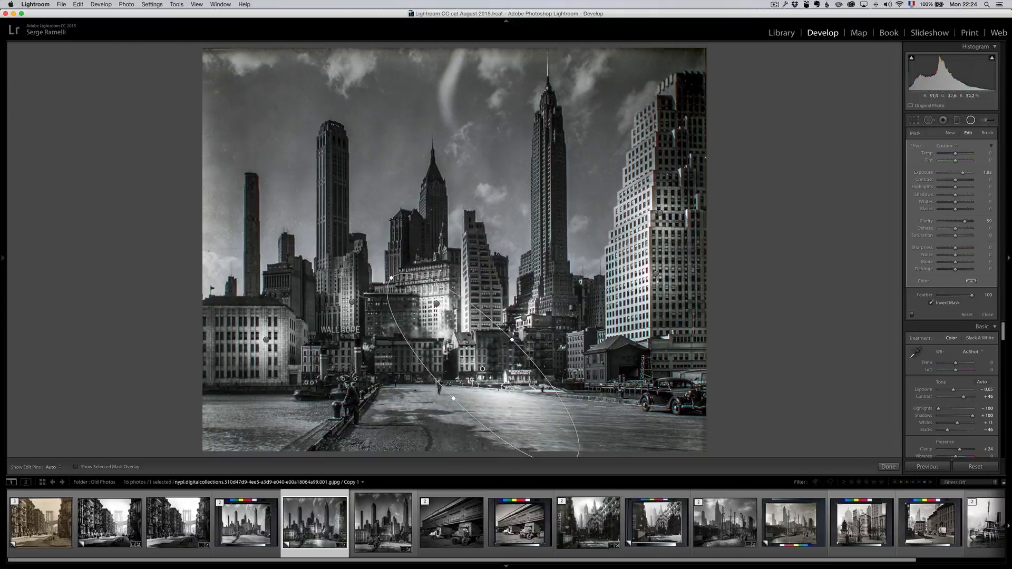
drag(483, 368, 481, 418)
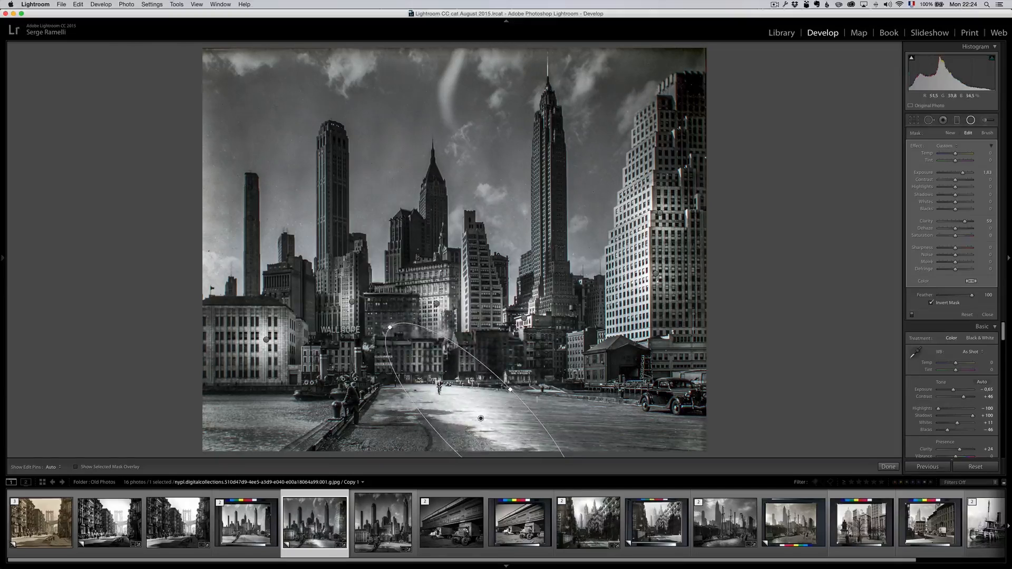
drag(516, 388, 498, 375)
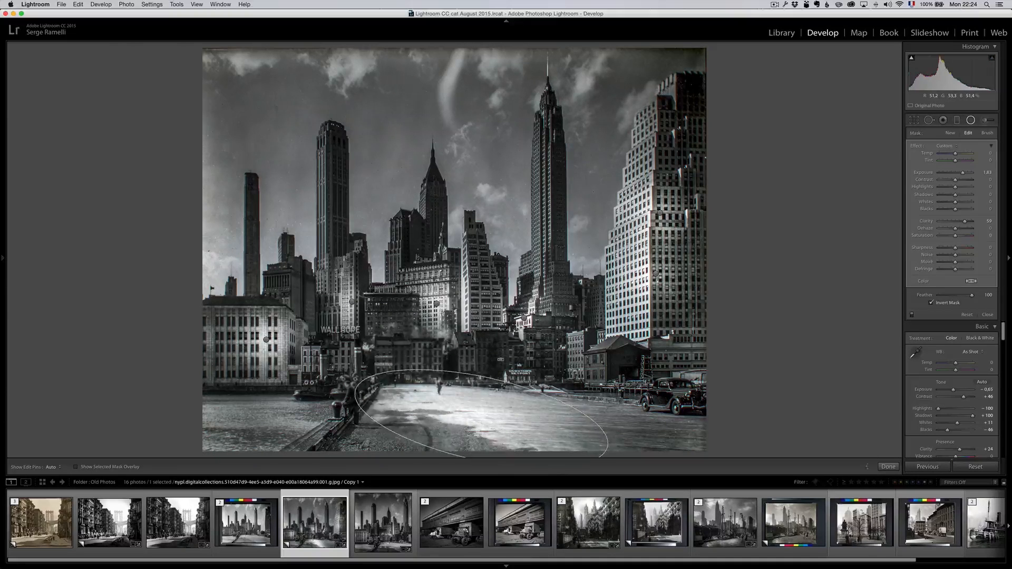
drag(500, 382, 488, 396)
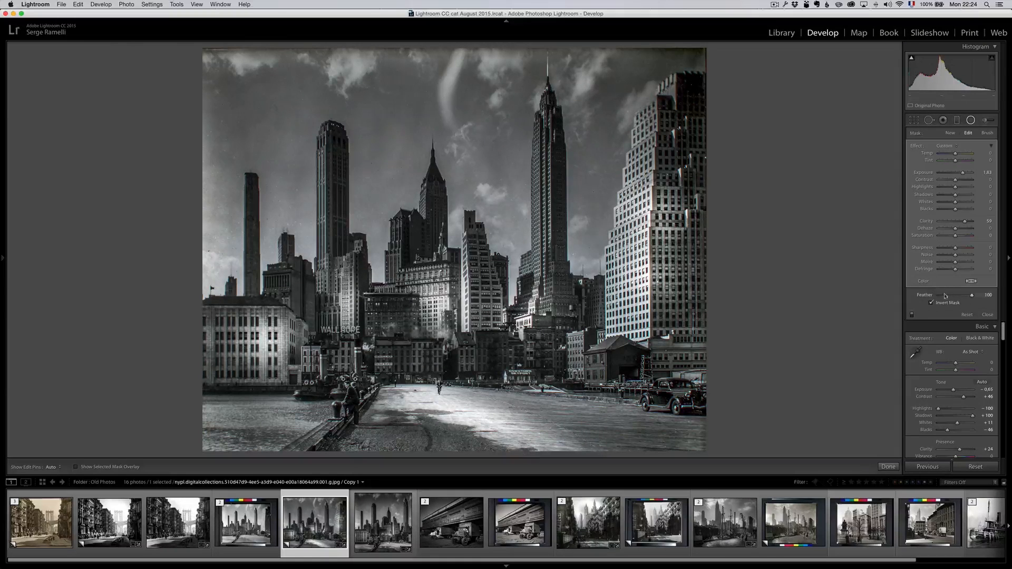
- Compare the skyline photo with and without the radial filters
click(912, 316)
click(912, 315)
click(912, 316)
click(912, 315)
- Duplicate the central radial filter onto the tower with the pointed roof as a narrow upright ellipse
right_click(437, 304)
click(447, 308)
drag(438, 304, 434, 223)
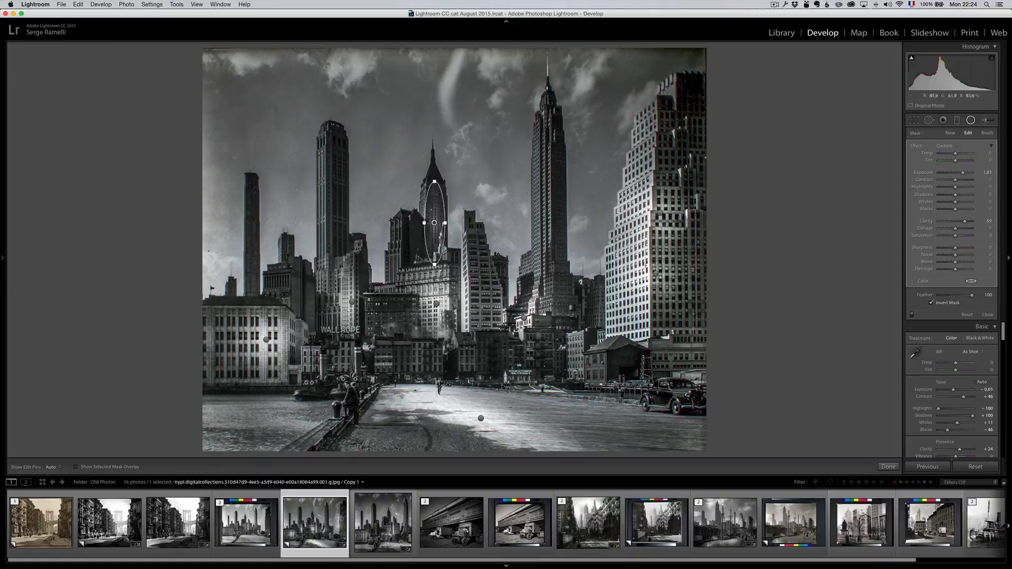
- Duplicate the narrow radial filter onto the tall left tower, stretch it vertically and shift it down along the facade
right_click(434, 222)
click(453, 227)
drag(434, 222, 334, 206)
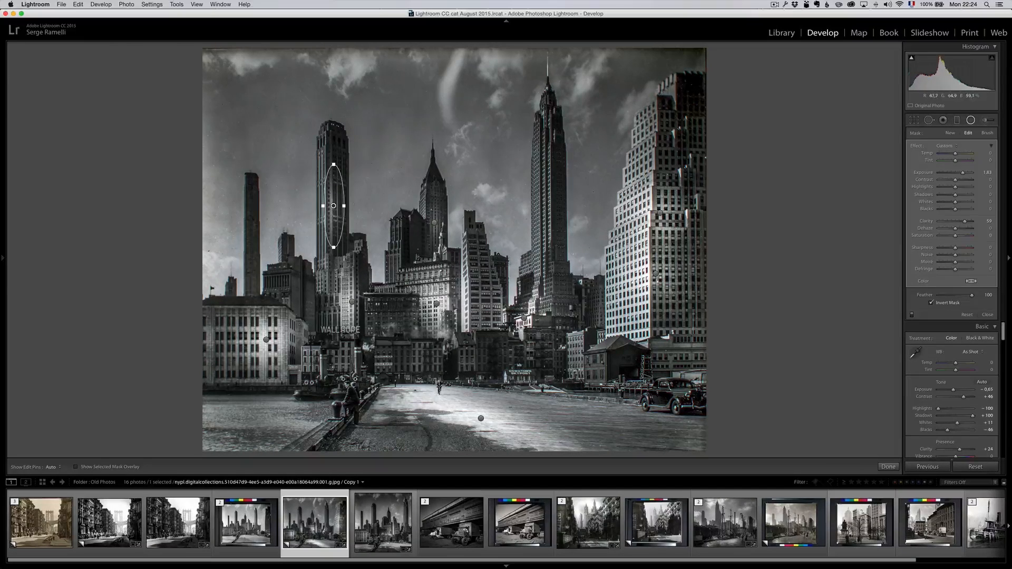
drag(333, 164, 334, 142)
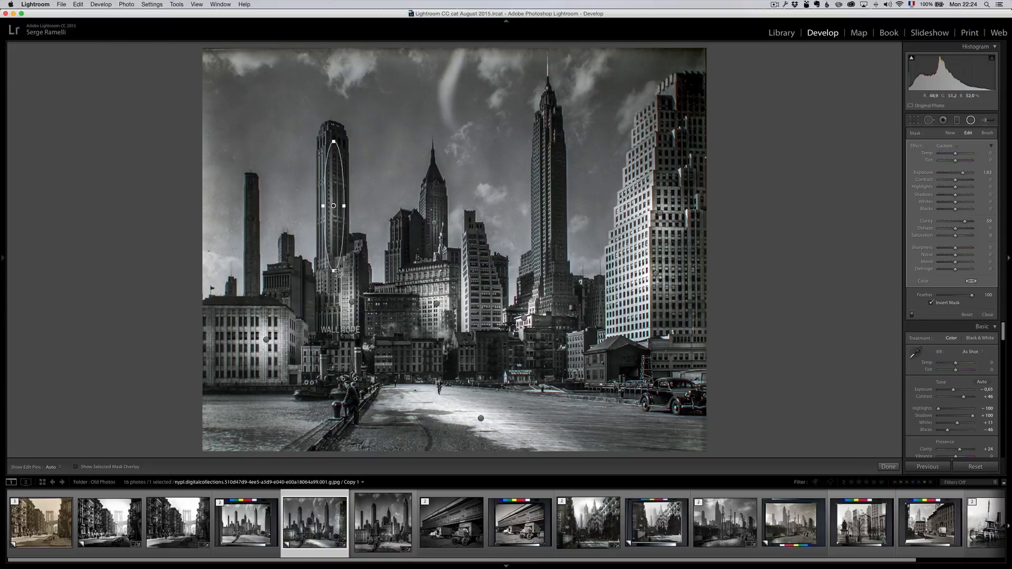
drag(333, 271, 334, 297)
drag(332, 208, 332, 233)
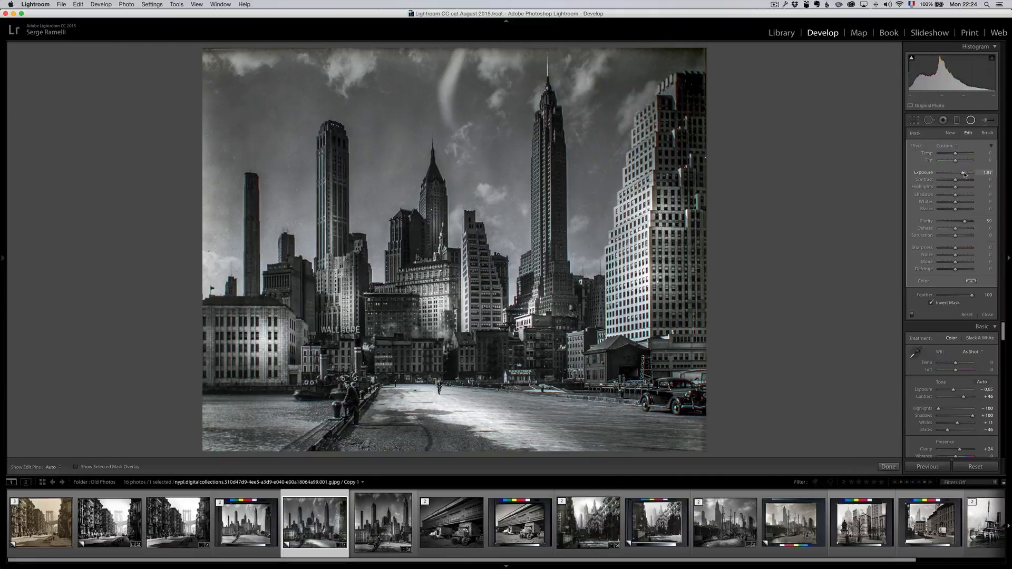
- Set the exposure of the left tower's radial filter to 1.22 and close the radial filters
drag(963, 180, 962, 177)
key(super+z)
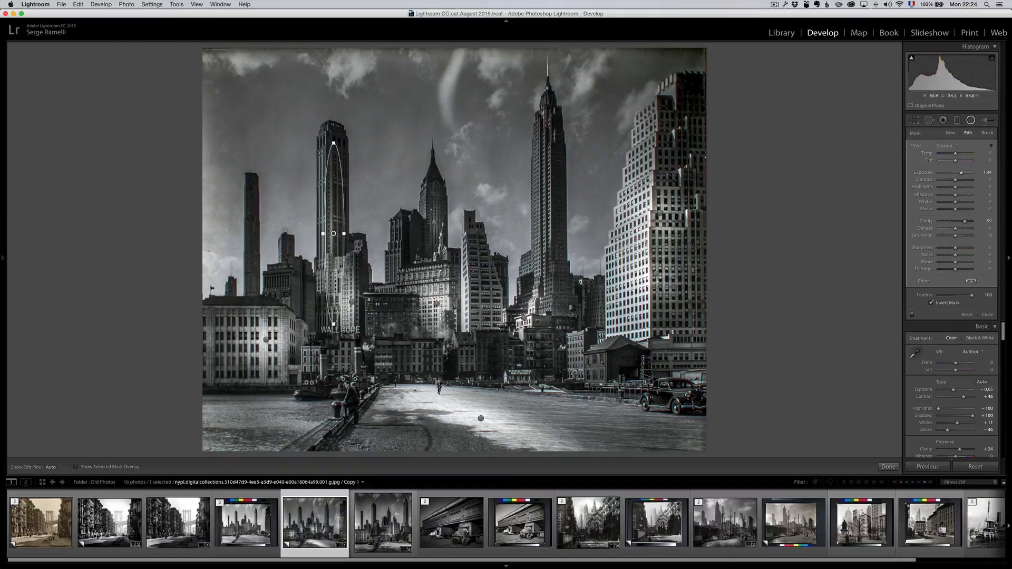
drag(963, 177, 960, 176)
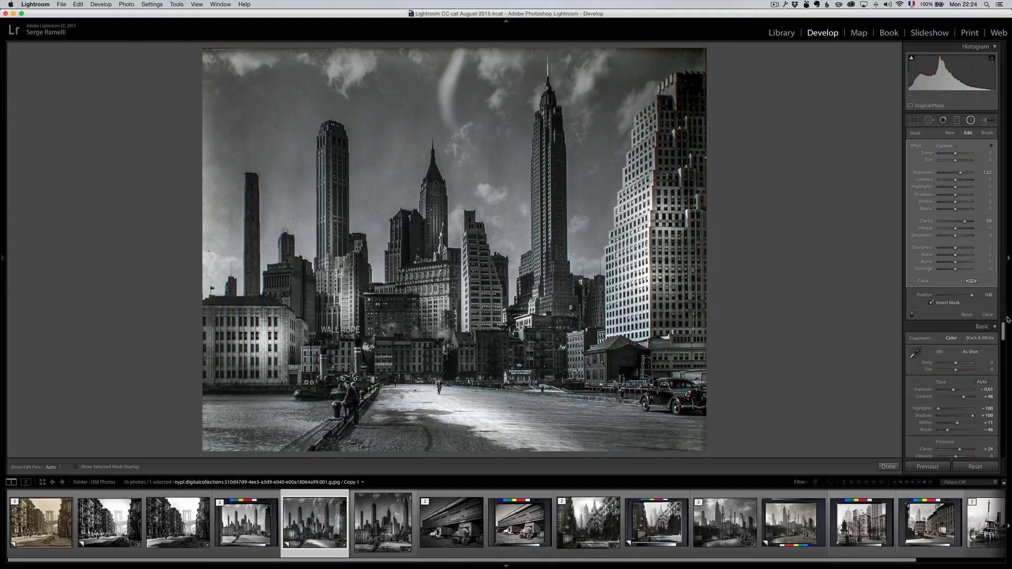
click(987, 314)
- Remove all colour from the skyline photo with saturation at -100 and deepen the blacks to -73
click(573, 225)
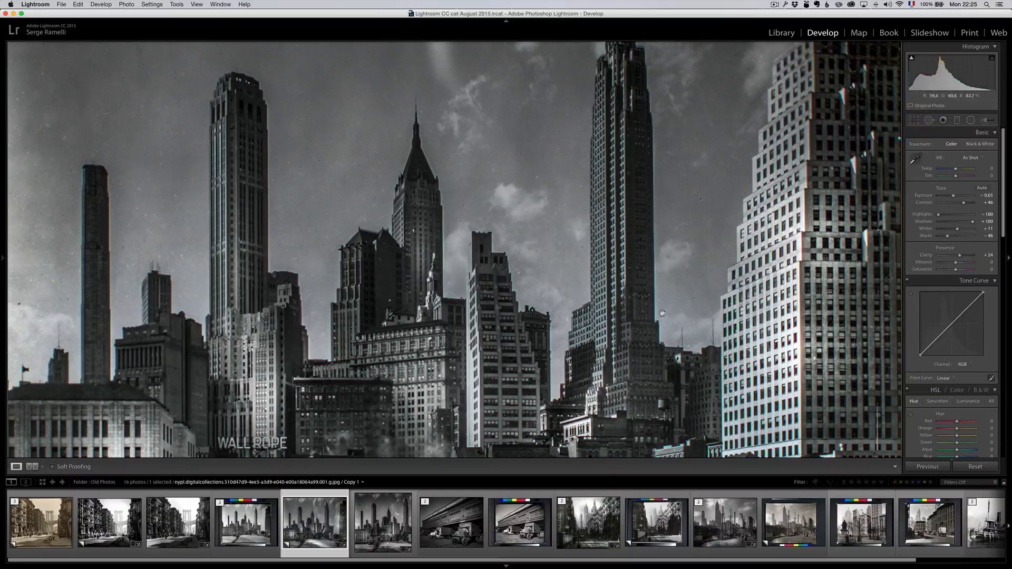
click(656, 277)
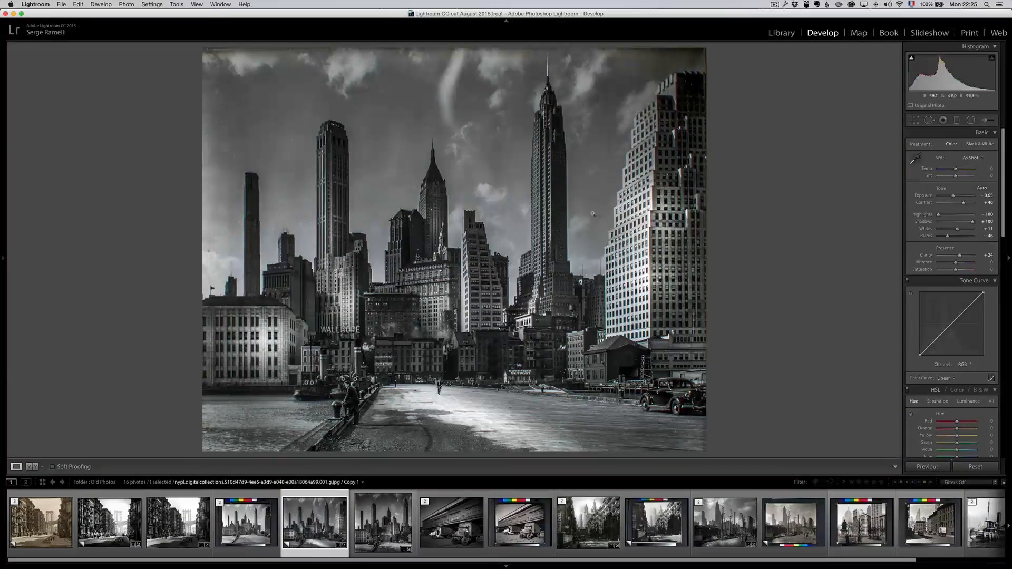
drag(956, 272, 903, 273)
alt+drag(947, 237, 943, 239)
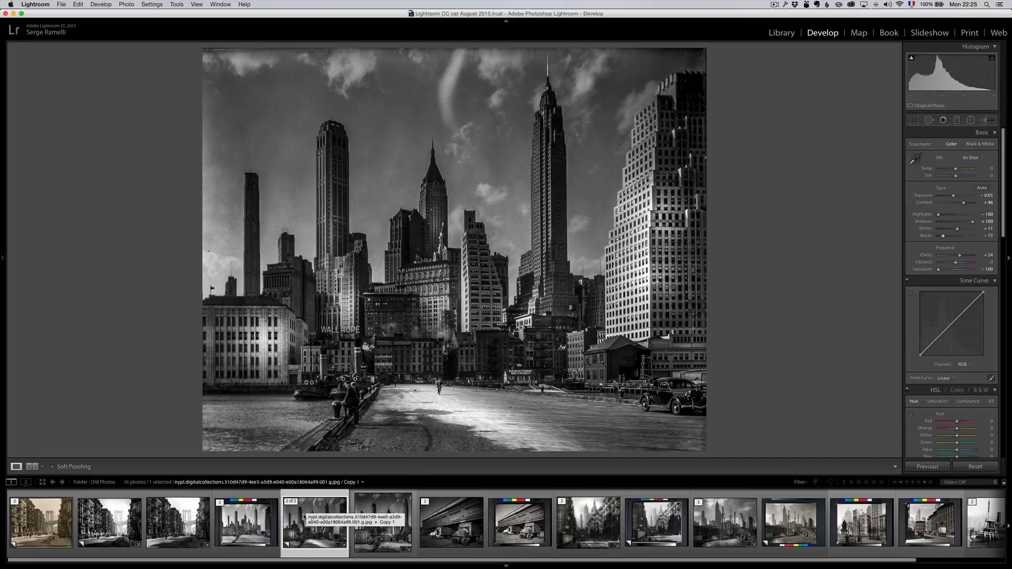
- Open the skyline photo in Adobe Photoshop CC 2015 as a copy with Lightroom adjustments
right_click(304, 518)
mouse_move(369, 391)
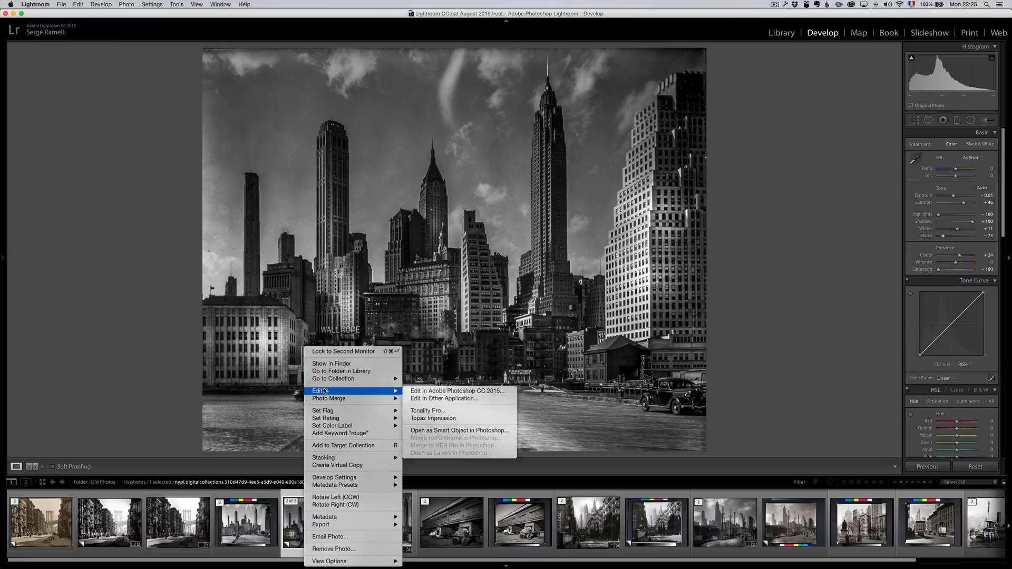
click(430, 391)
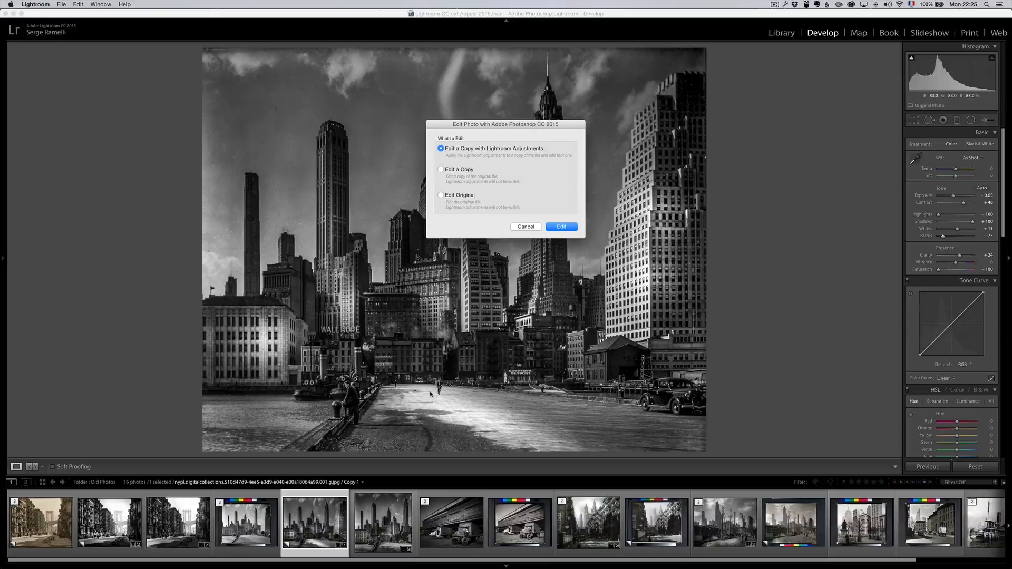
click(560, 227)
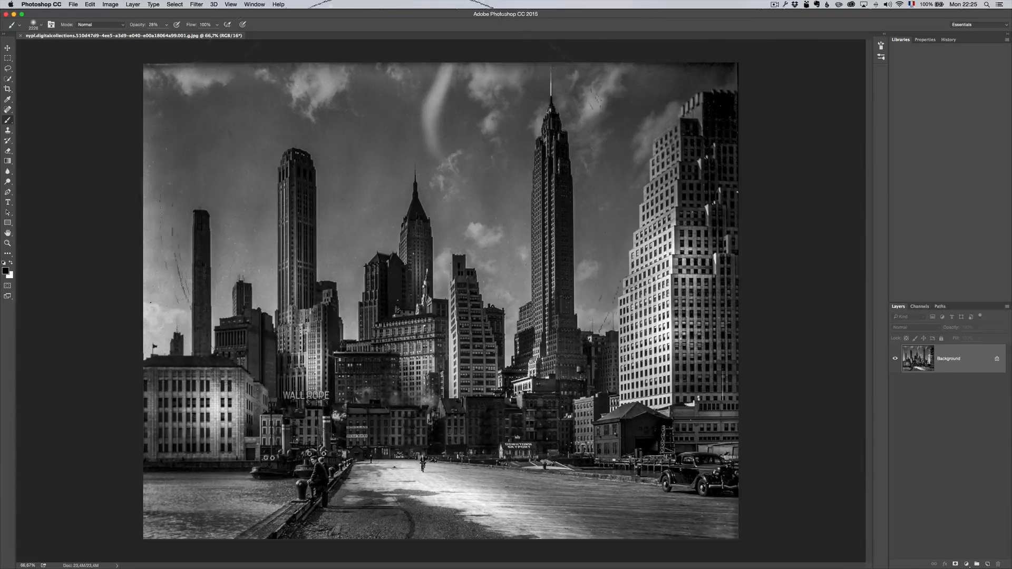
- Duplicate the Background layer and set up the Clone Stamp with a smaller soft brush at 100% opacity
drag(428, 226, 143, 220)
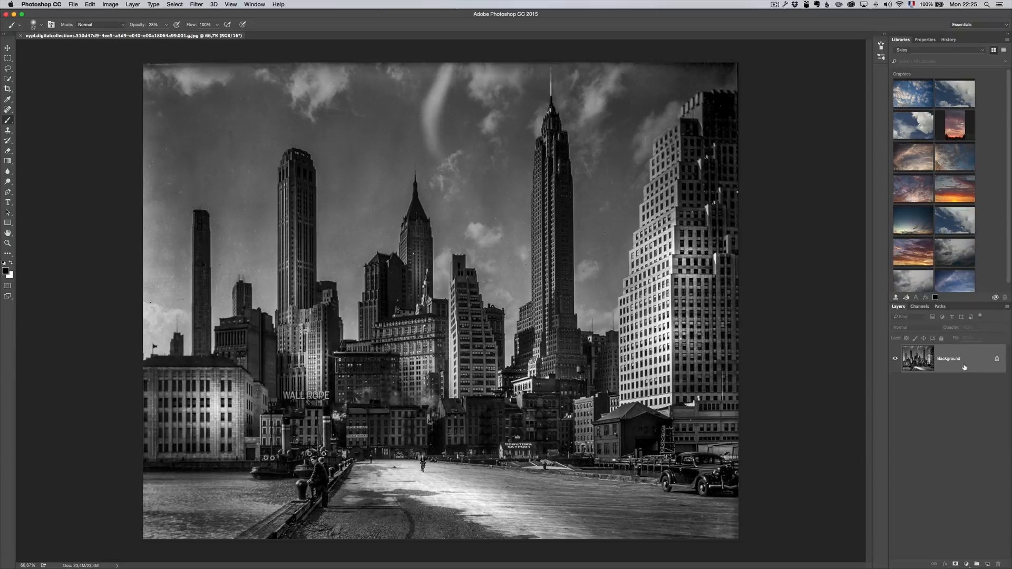
drag(964, 360, 987, 564)
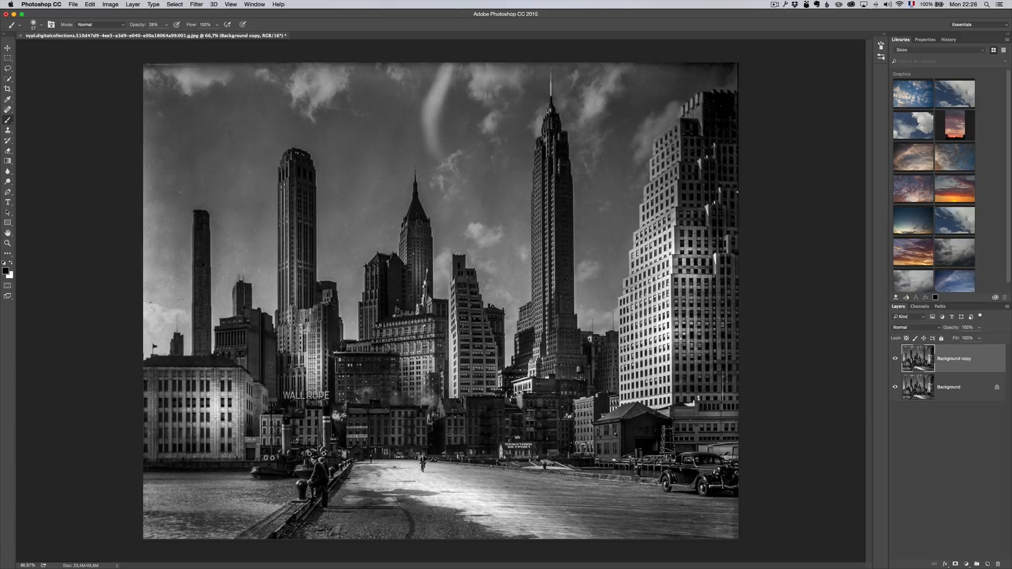
key(z)
drag(157, 66, 181, 100)
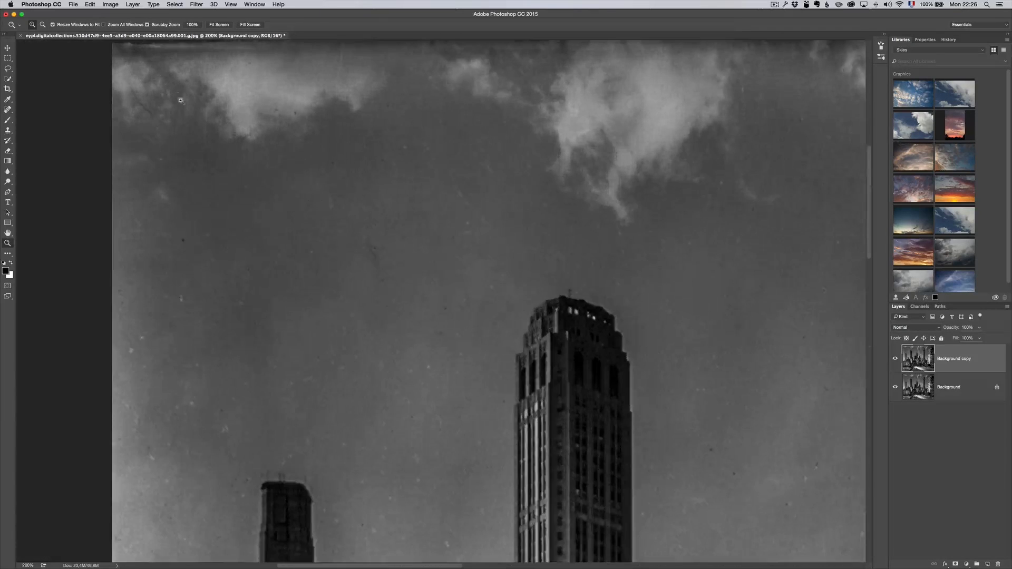
alt+click(354, 158)
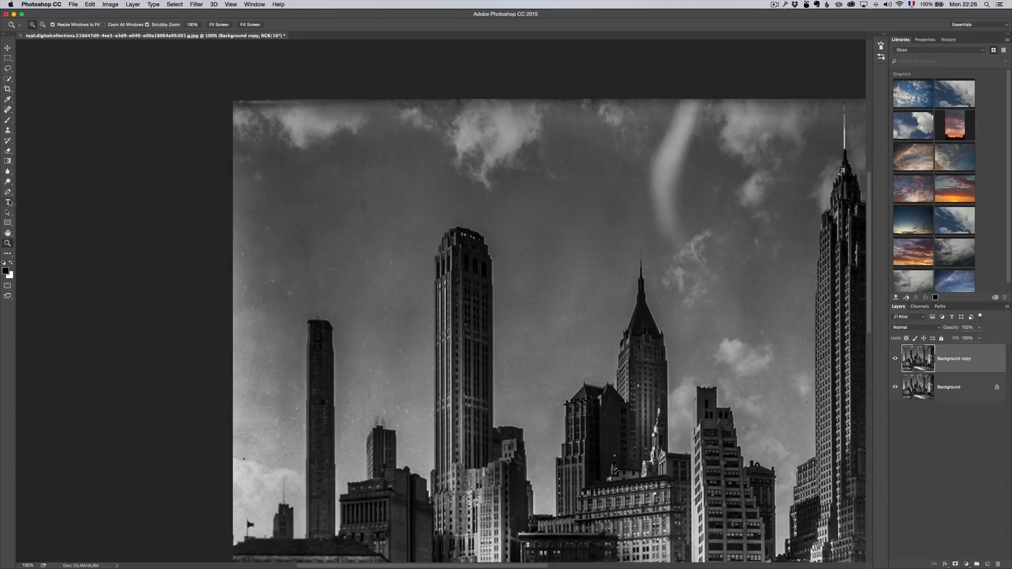
click(8, 131)
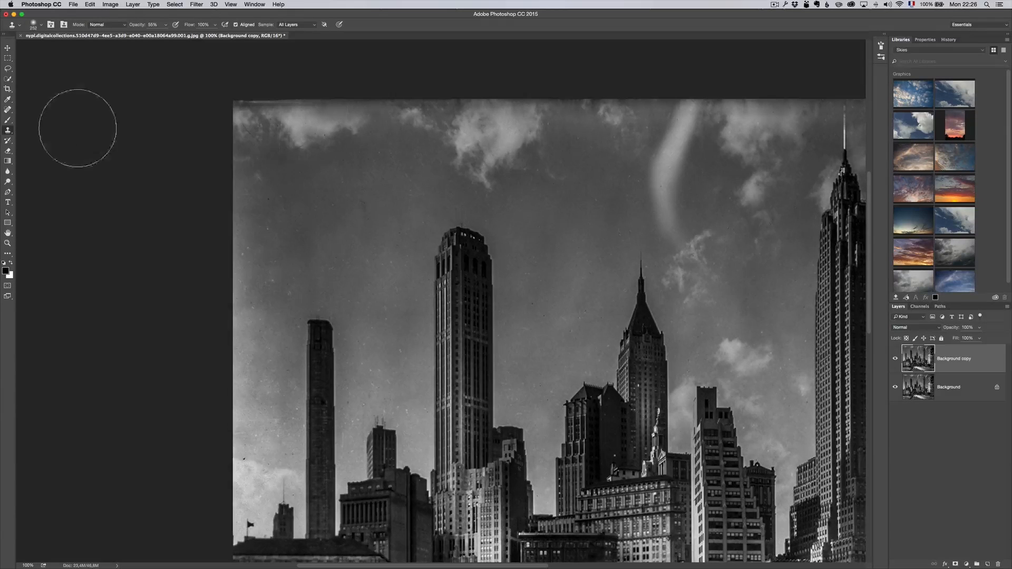
drag(307, 172, 277, 174)
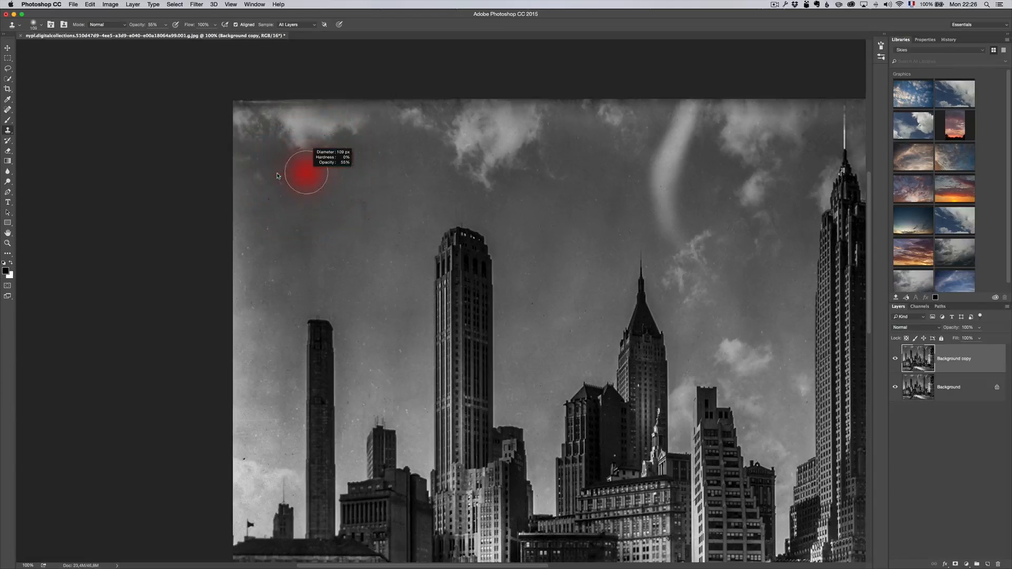
drag(136, 25, 186, 26)
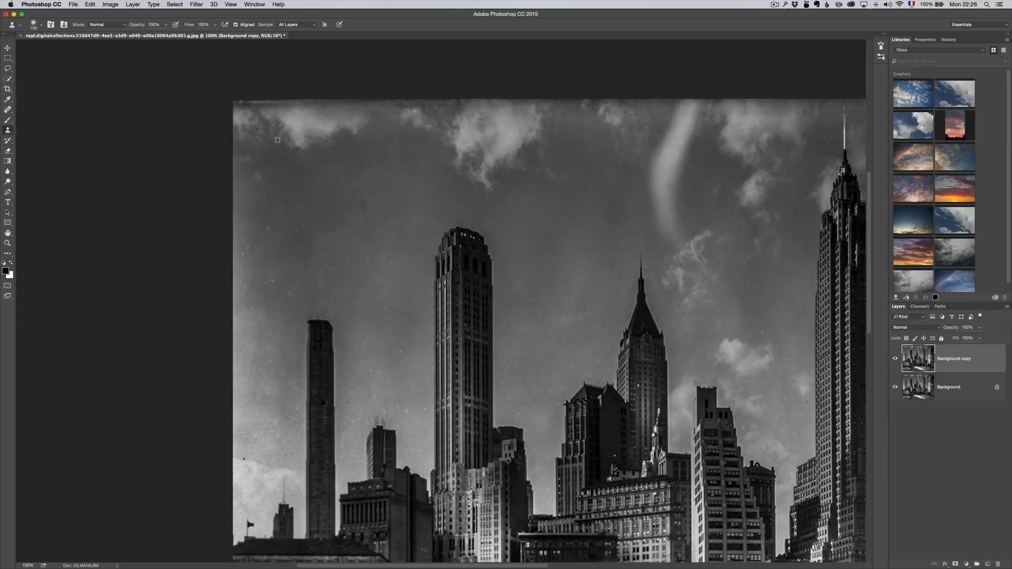
- Clone clean sky over the worn upper border of the photo, working from the left corner toward the right
mouse_move(291, 124)
mouse_down()
mouse_move(237, 105)
mouse_move(513, 101)
mouse_up()
shift+click(804, 98)
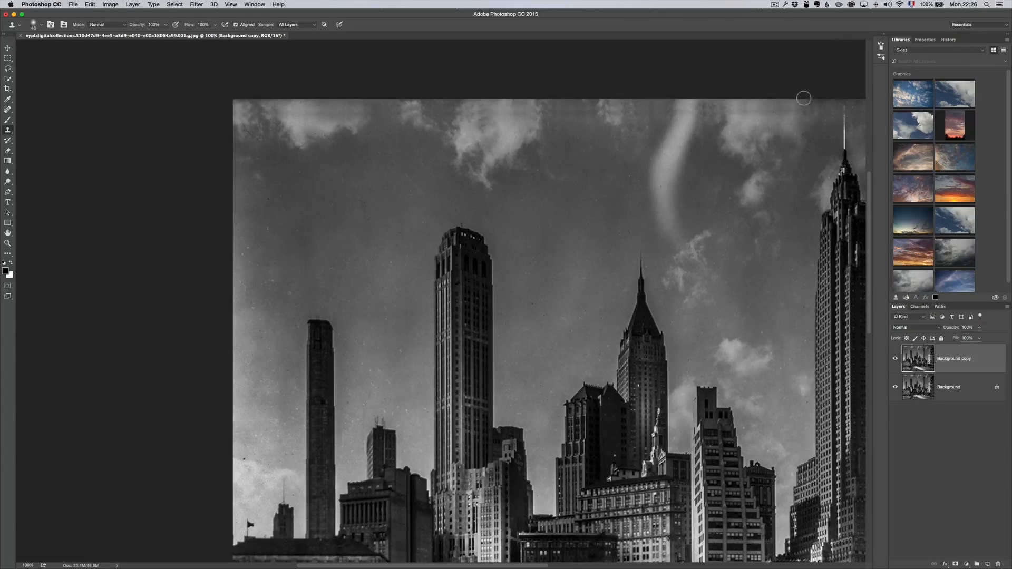
drag(769, 134, 407, 161)
shift+click(654, 125)
shift+click(761, 129)
- Clone sky and cloud texture over the blemished upper edge above the large right-hand building
drag(616, 155, 626, 155)
alt+click(623, 150)
mouse_move(685, 142)
mouse_down()
mouse_move(746, 150)
mouse_move(750, 134)
mouse_move(704, 126)
mouse_move(590, 154)
mouse_move(685, 130)
mouse_up()
alt+click(581, 156)
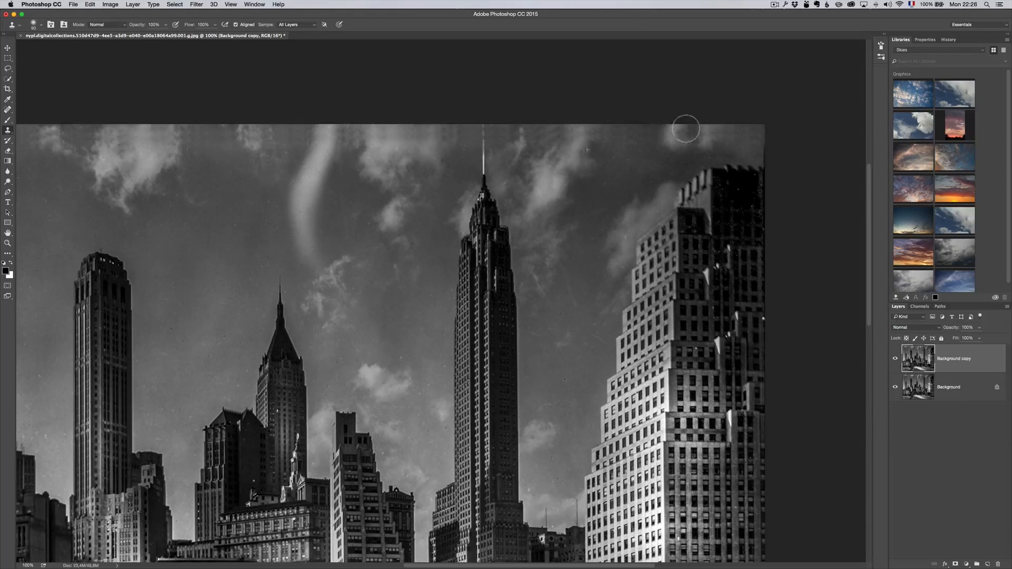
alt+click(601, 169)
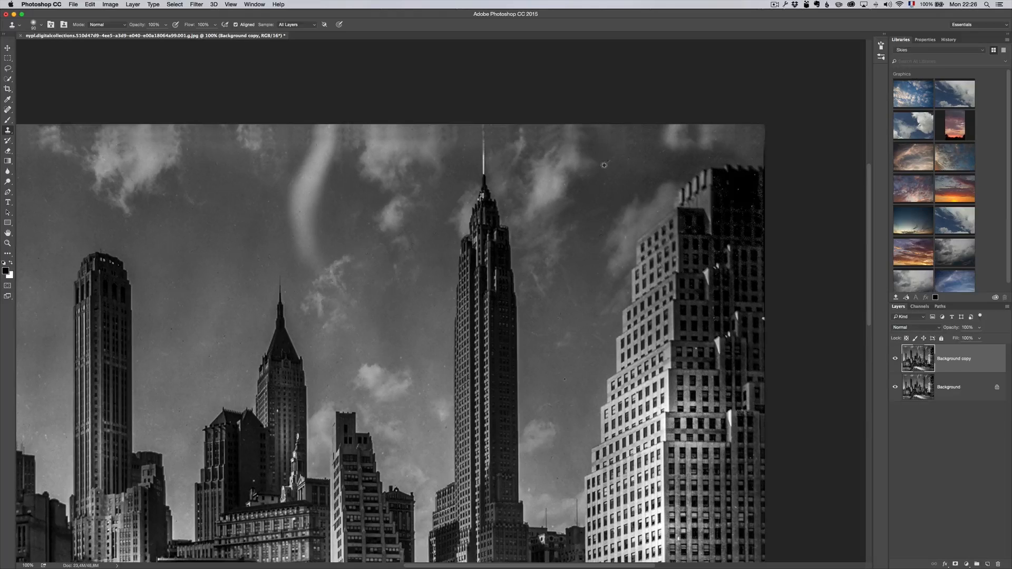
alt+click(636, 163)
drag(707, 141, 714, 136)
- Clone sky over the upper tip of the curved light streak, retouch the upper-left clouds and undo the last stroke
drag(316, 149, 329, 148)
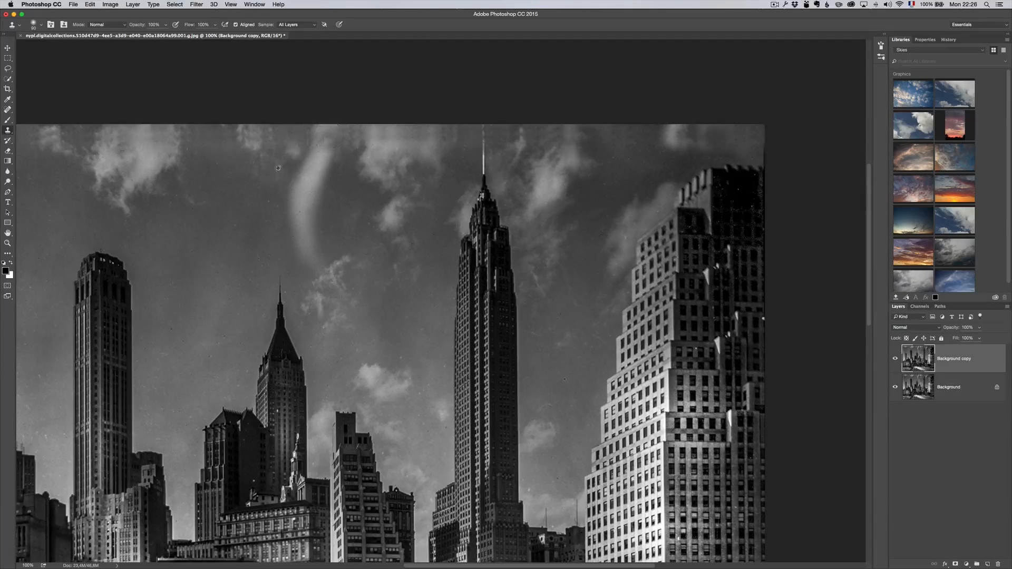
alt+click(196, 185)
drag(185, 136, 159, 132)
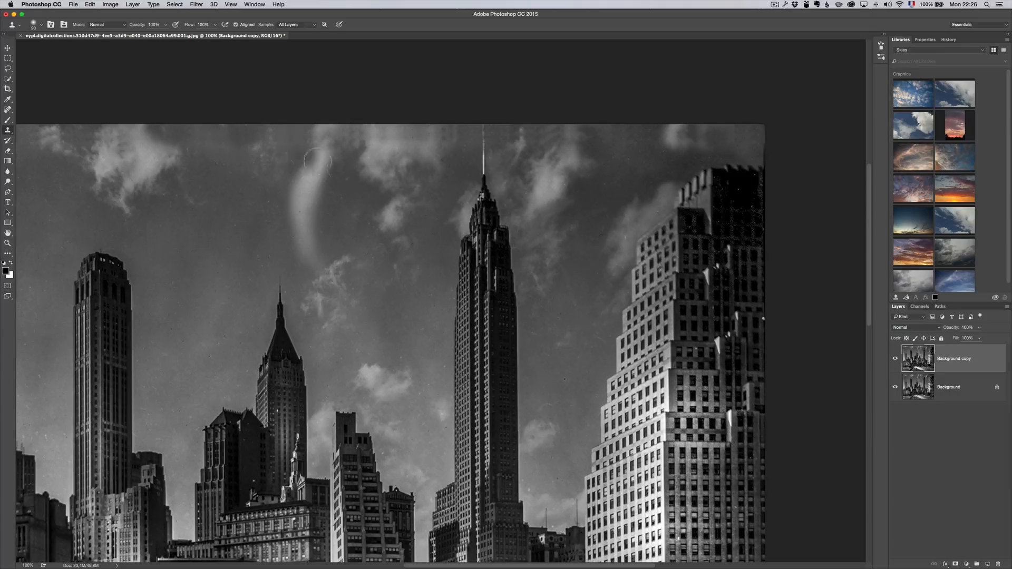
drag(217, 226, 444, 178)
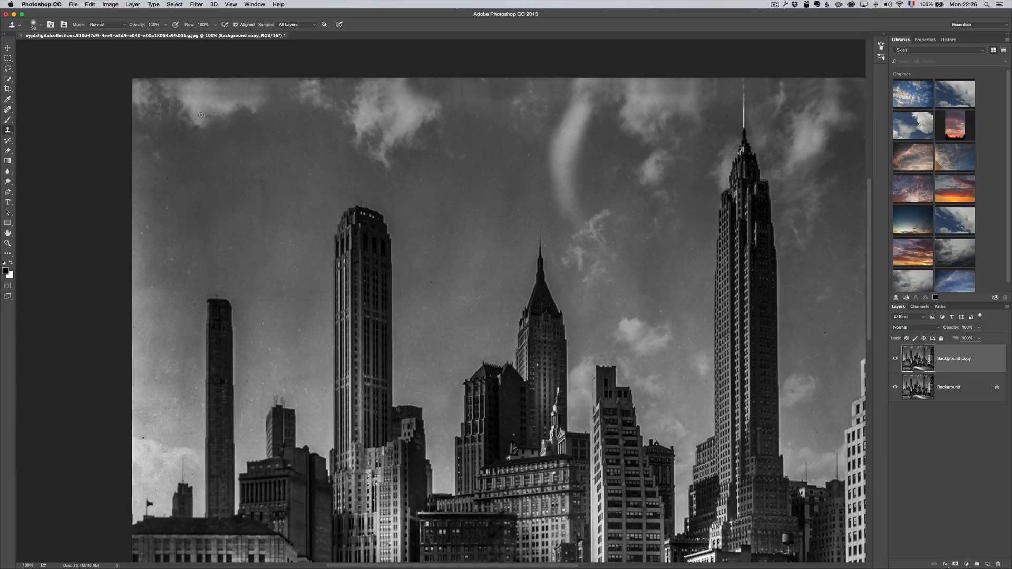
alt+click(377, 115)
mouse_move(257, 94)
mouse_down()
mouse_move(205, 85)
mouse_move(246, 120)
mouse_up()
key(super+z)
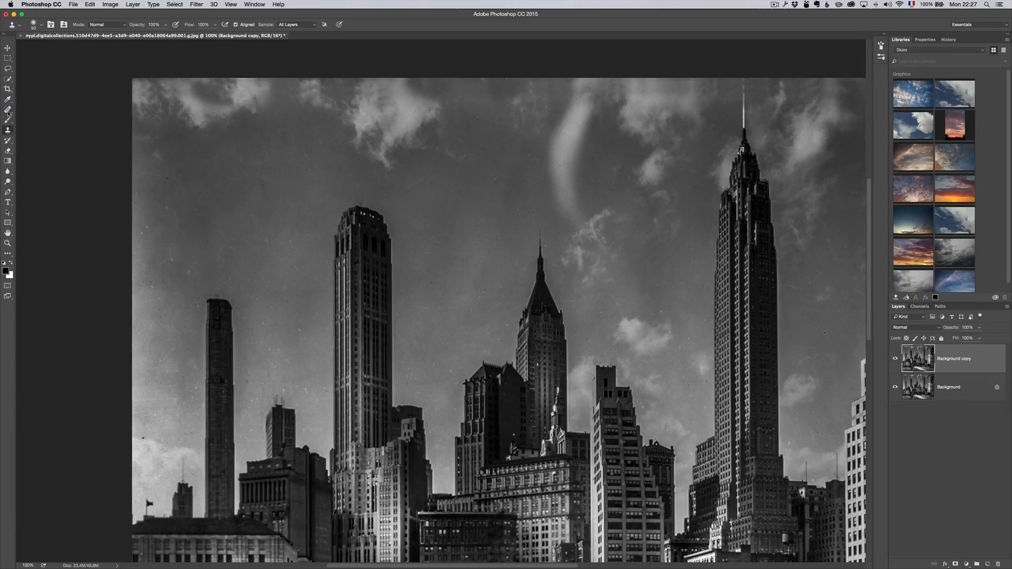
- Outline the curved light streak with the Patch tool, replace it with nearby sky and deselect
drag(8, 110, 32, 125)
drag(562, 100, 529, 167)
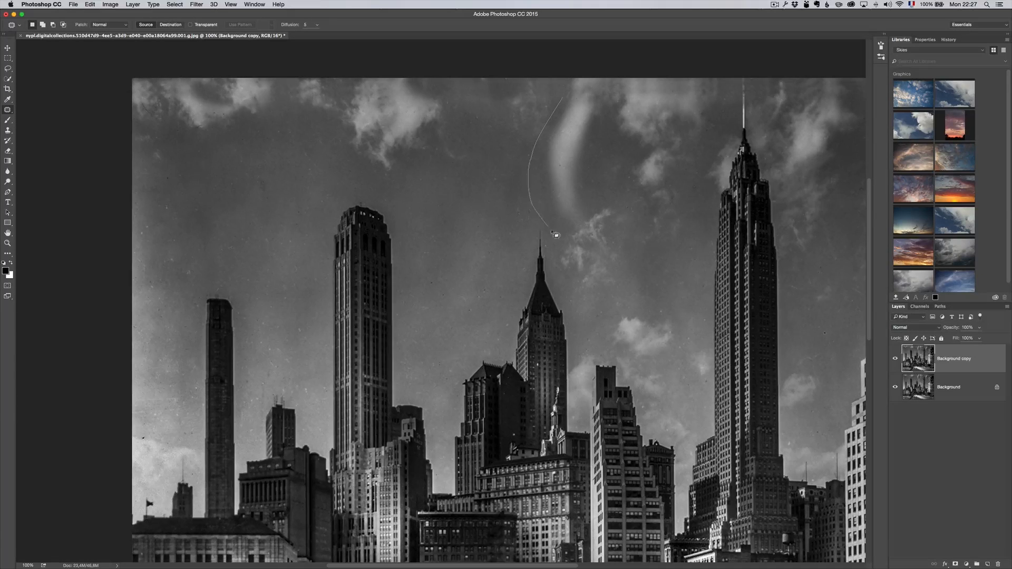
drag(607, 236, 626, 103)
drag(569, 87, 568, 88)
right_click(572, 141)
click(495, 165)
mouse_move(568, 149)
mouse_down()
mouse_move(636, 153)
mouse_move(649, 186)
mouse_up()
key(super+d)
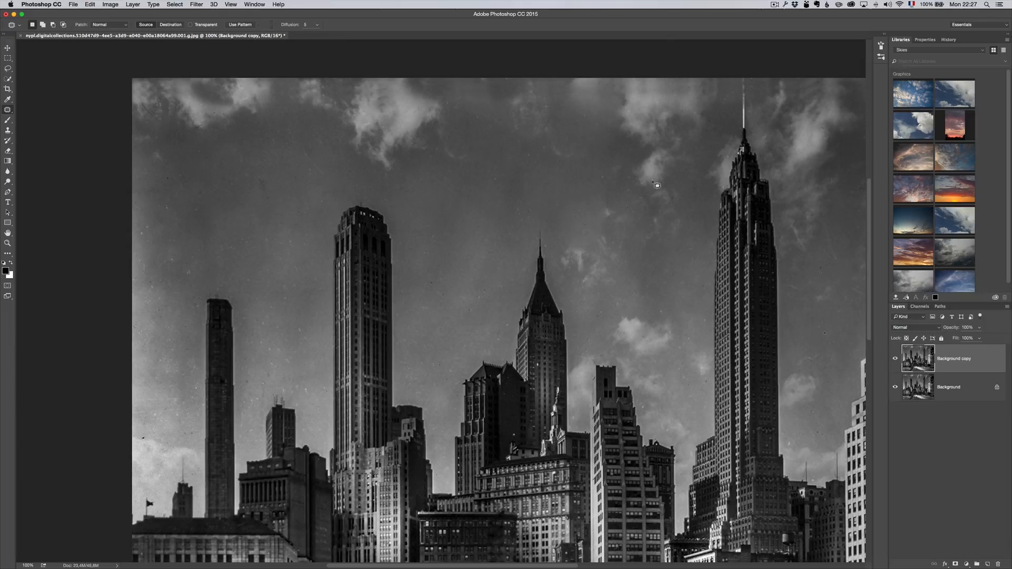
- Compare the whole photo with and without the retouched layer
key(s)
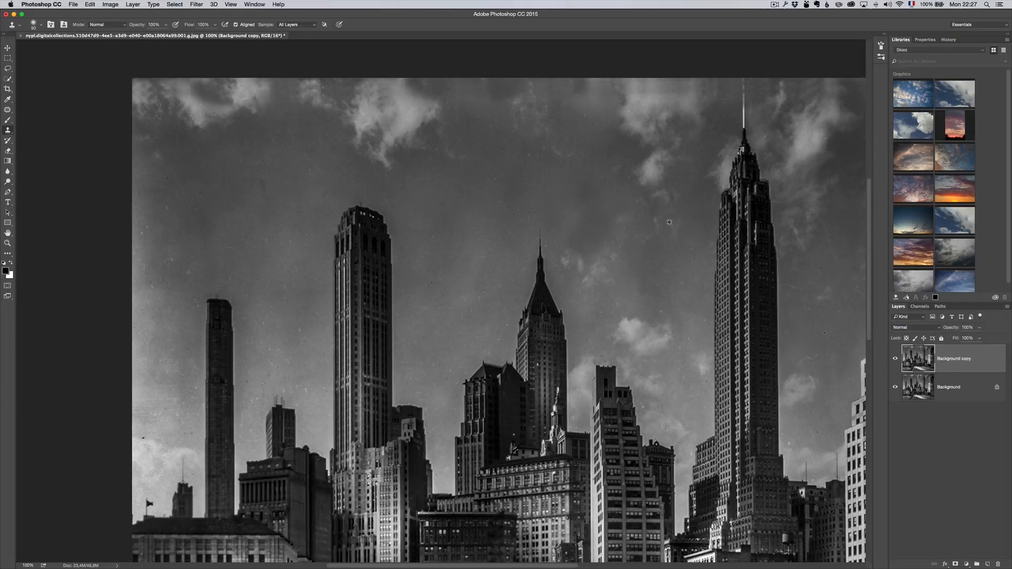
key(z)
alt+click(445, 199)
alt+click(446, 200)
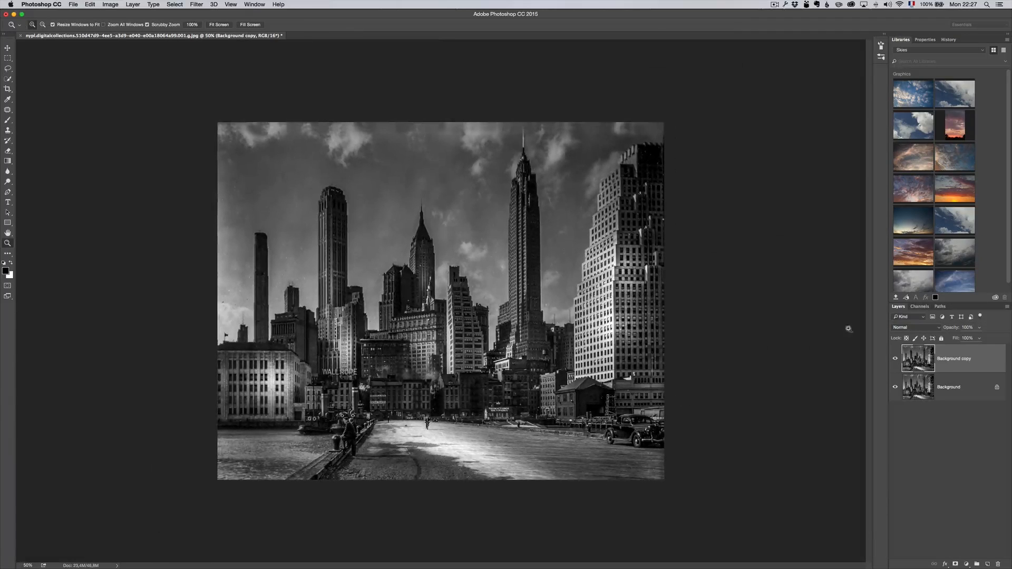
click(894, 359)
click(895, 358)
click(894, 358)
click(894, 358)
- Enlarge the Clone Stamp brush and clone cloud texture into the upper sky between the left tower and the tall spire
key(s)
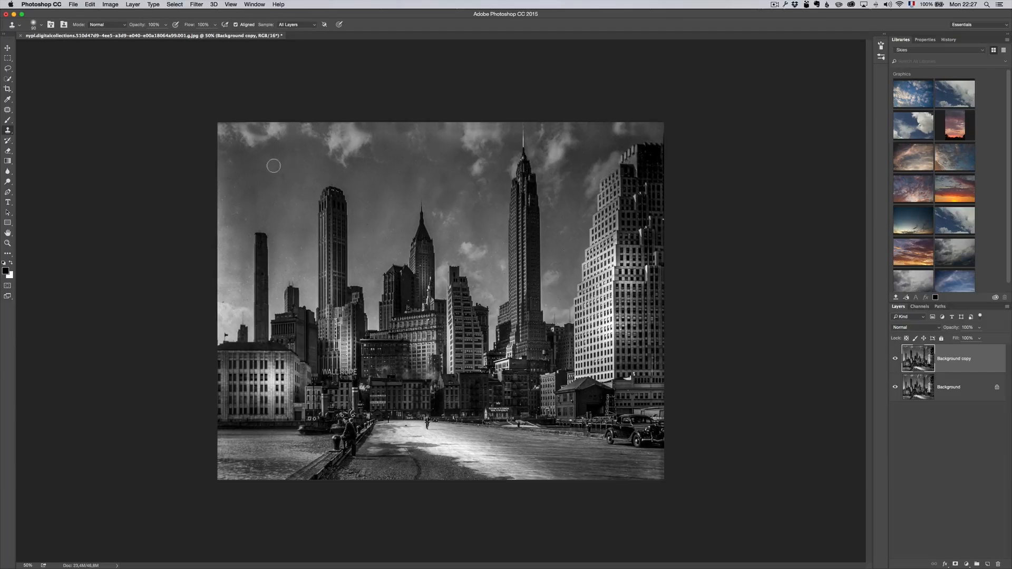
drag(273, 170, 349, 168)
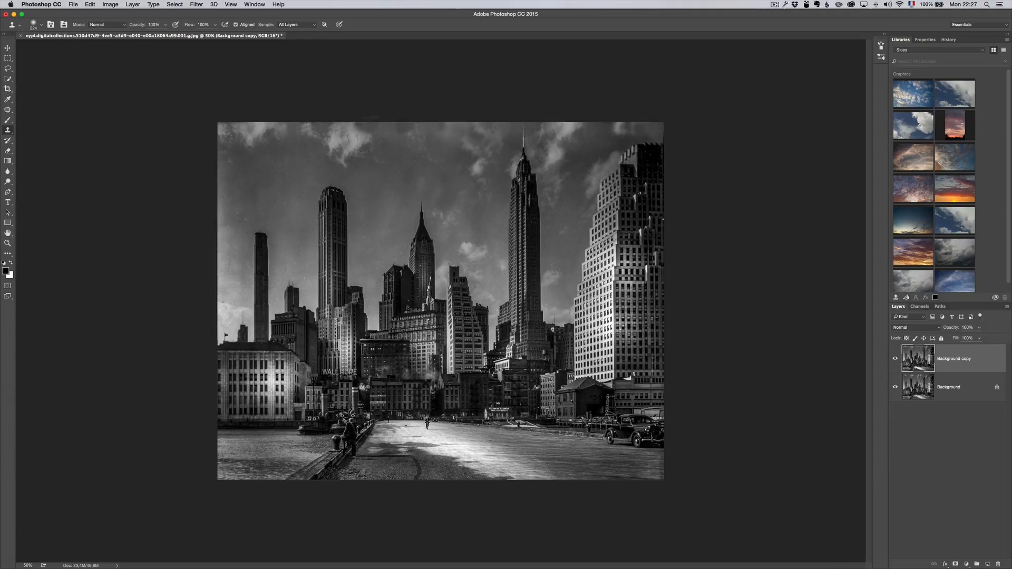
alt+click(469, 168)
drag(399, 131, 362, 125)
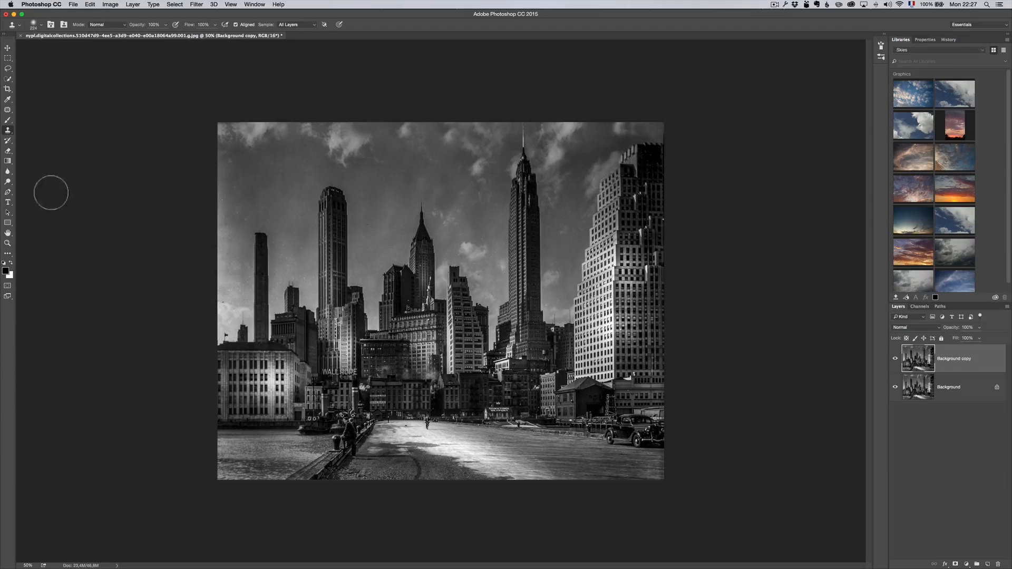
- Check the newly cloned clouds against the original layer and examine the retouched skyline up close
click(895, 359)
click(895, 359)
key(z)
click(403, 248)
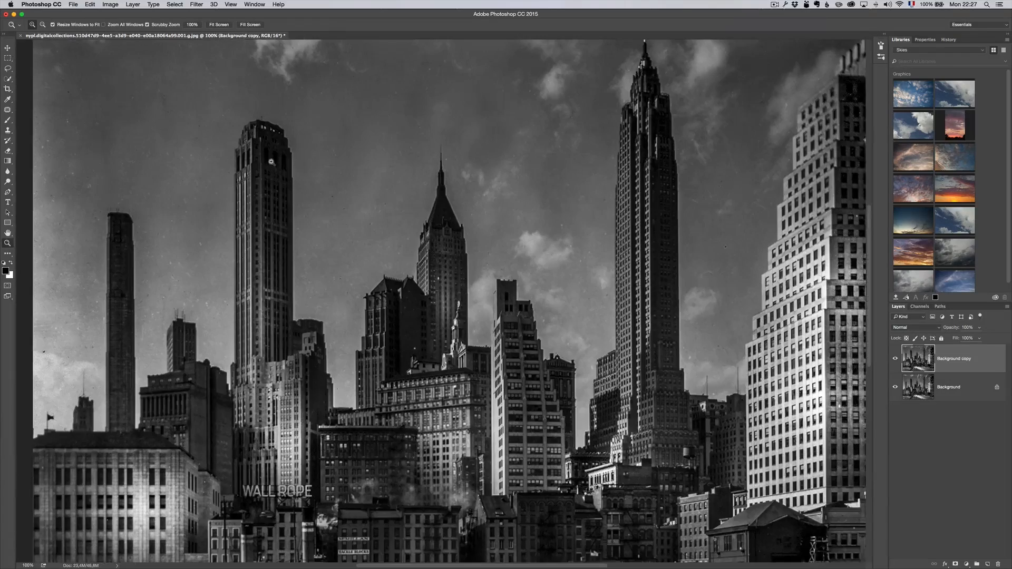
click(560, 244)
alt+click(562, 249)
alt+click(564, 252)
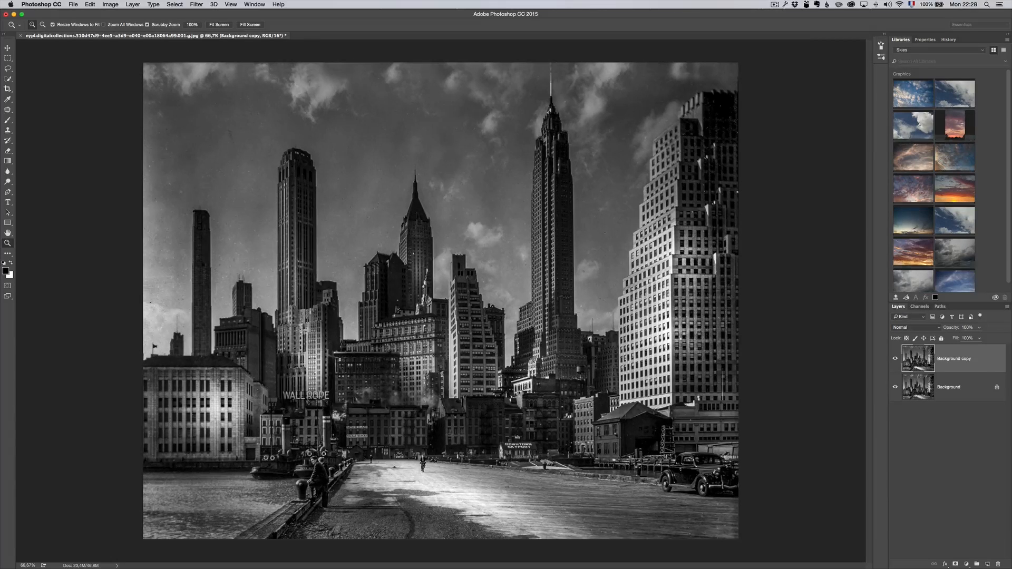
- Duplicate the retouched layer and select the entire sky around the buildings with the Quick Selection tool
drag(970, 364, 988, 564)
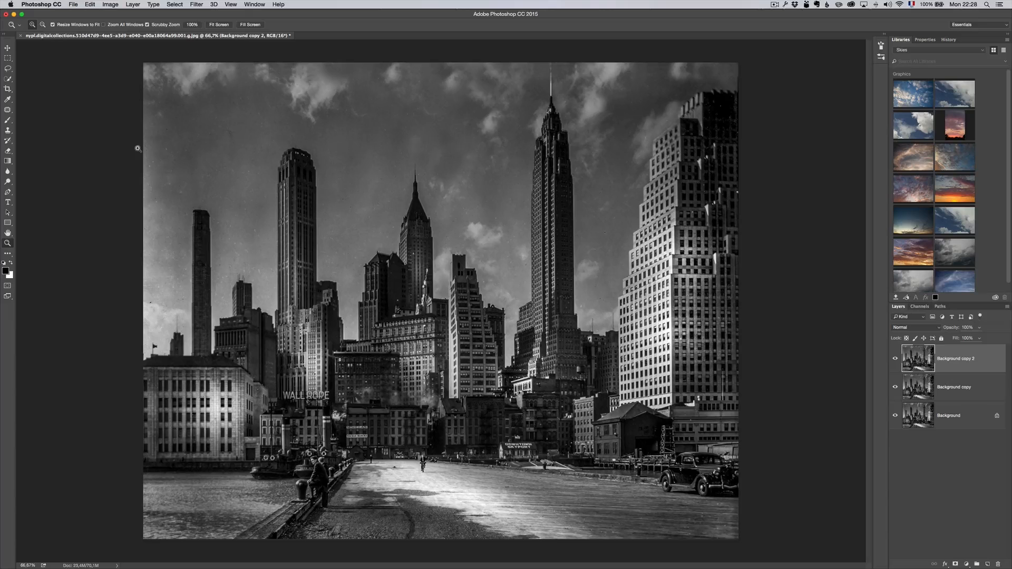
click(8, 79)
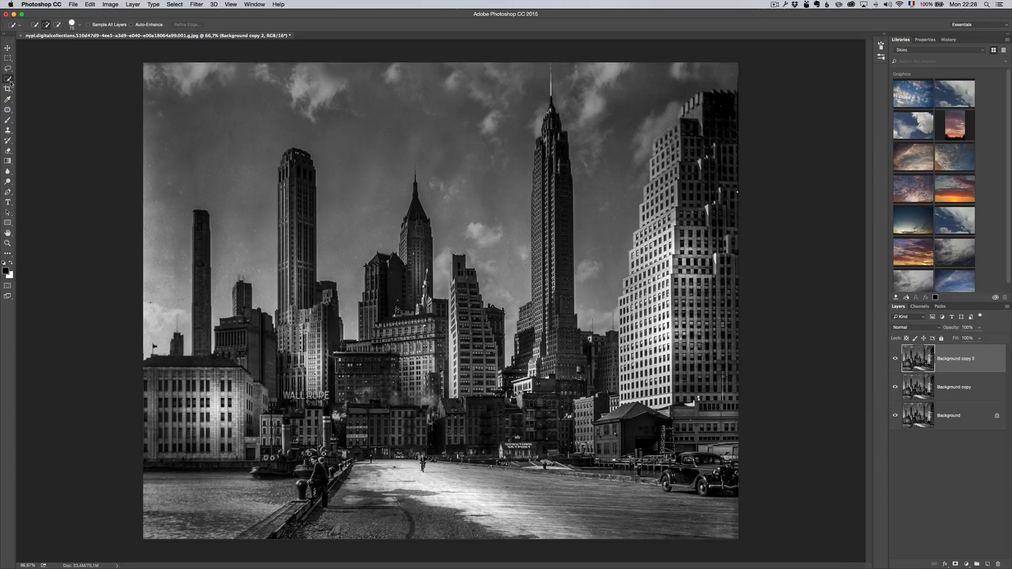
drag(167, 324, 174, 230)
mouse_move(201, 170)
mouse_down()
mouse_move(292, 120)
mouse_move(380, 121)
mouse_move(490, 158)
mouse_move(516, 295)
mouse_up()
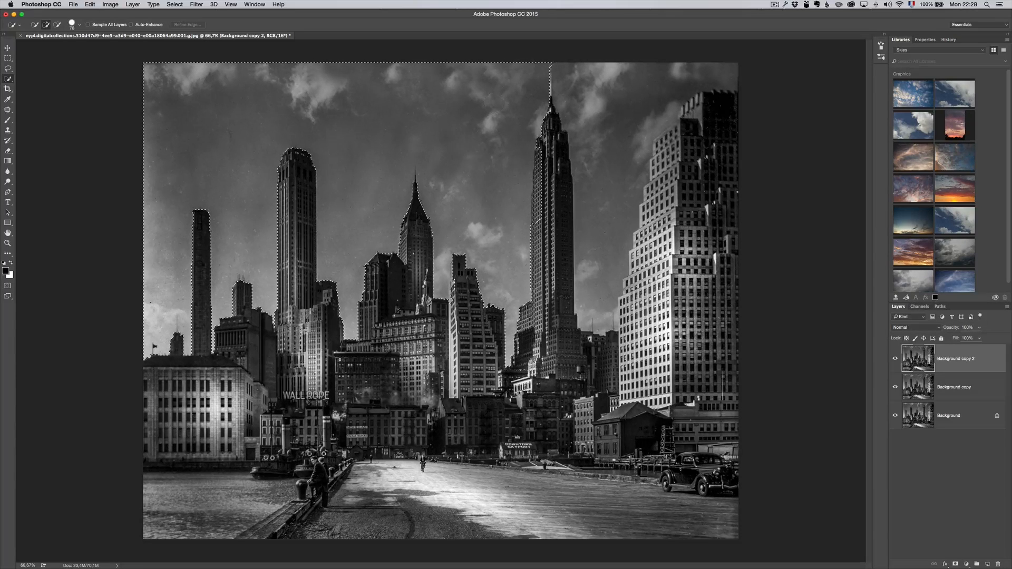
mouse_move(605, 232)
mouse_down()
mouse_move(628, 101)
mouse_move(689, 78)
mouse_up()
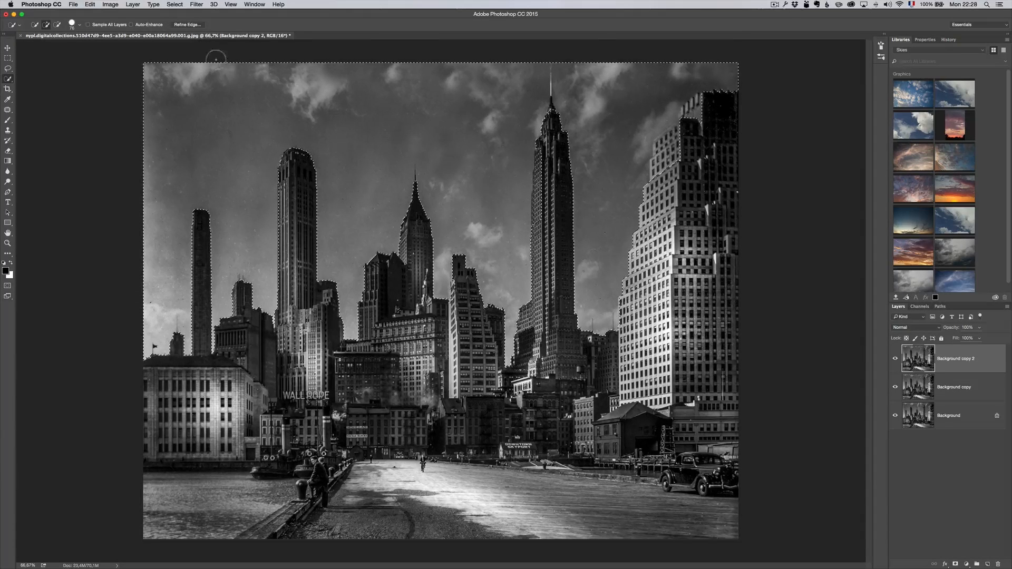
- Clean the selected sky with the Dust & Scratches filter at a radius of 3 pixels and threshold of 1 level, and deselect it
click(191, 4)
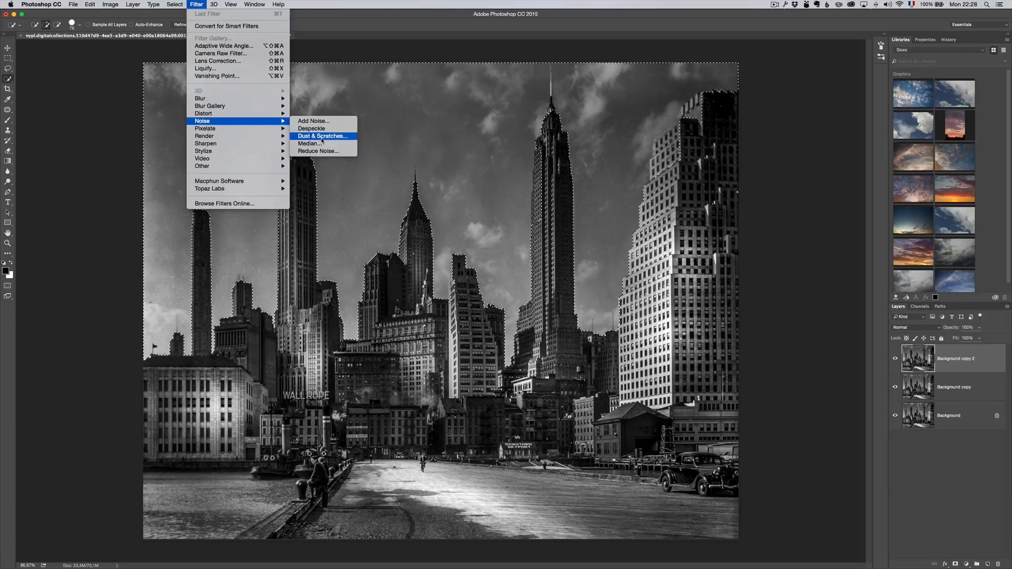
click(321, 136)
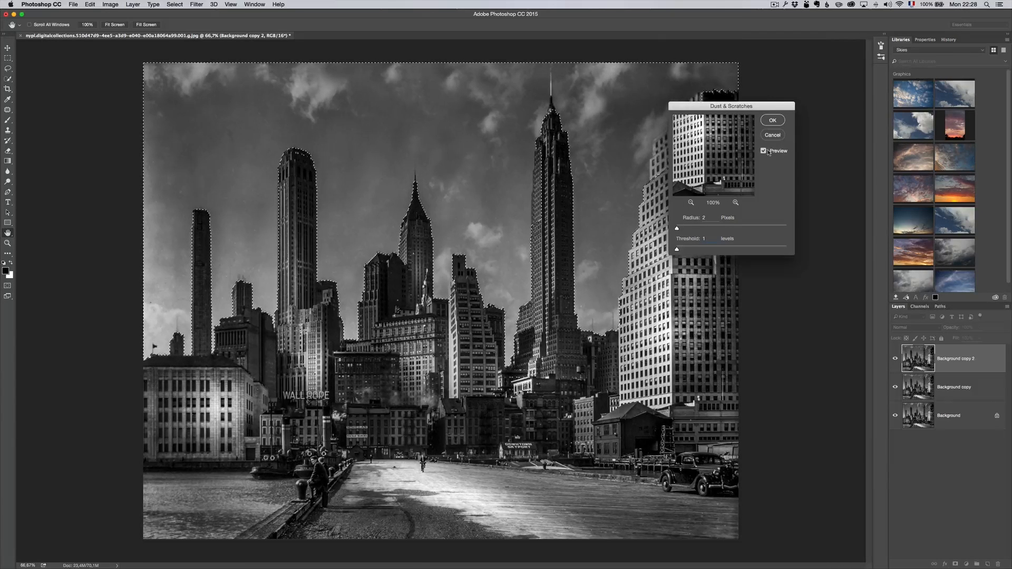
mouse_move(712, 165)
mouse_down()
mouse_move(722, 183)
mouse_move(722, 162)
mouse_up()
drag(718, 106, 481, 102)
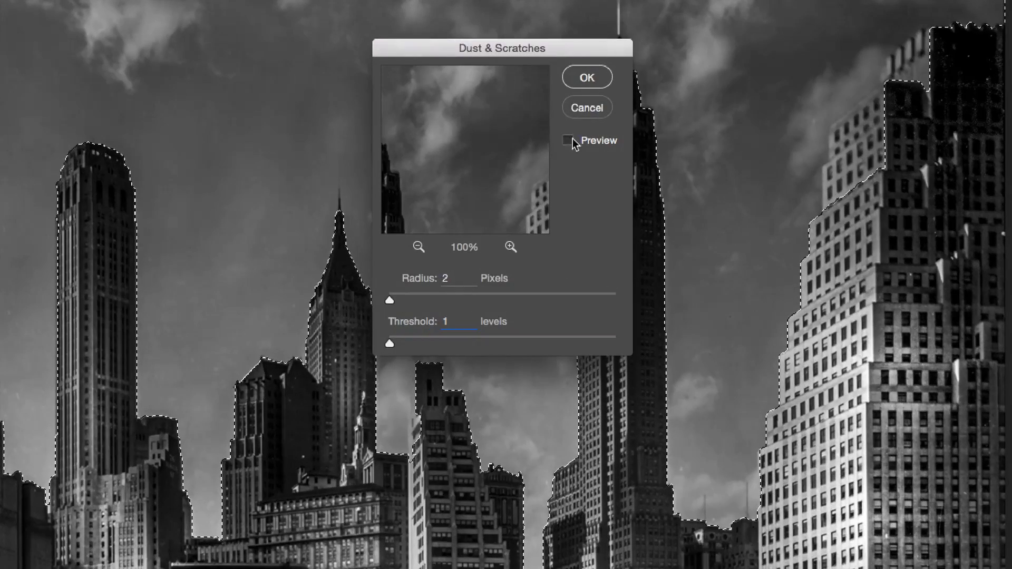
click(569, 141)
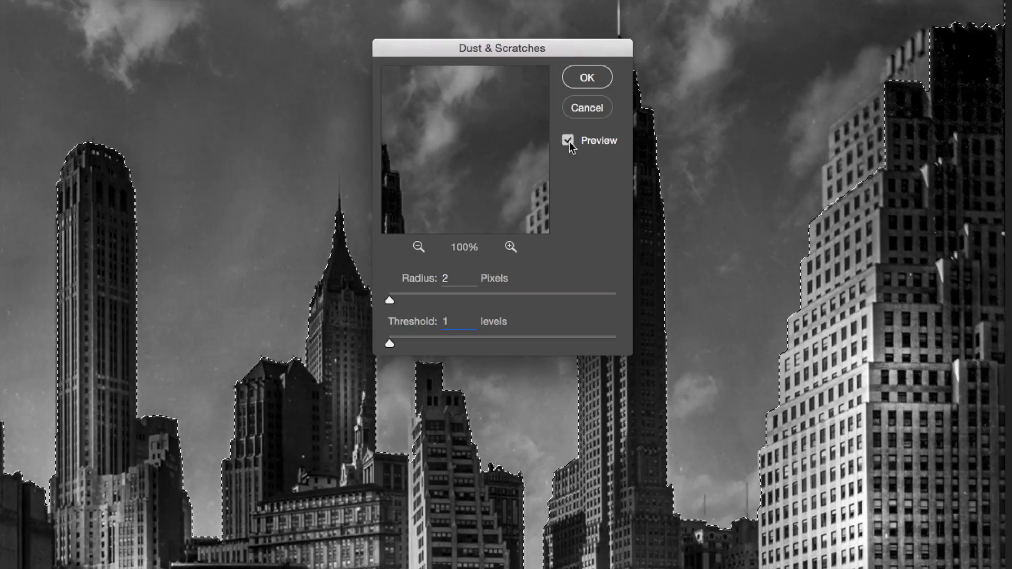
click(569, 141)
click(569, 141)
double_click(446, 280)
text(3)
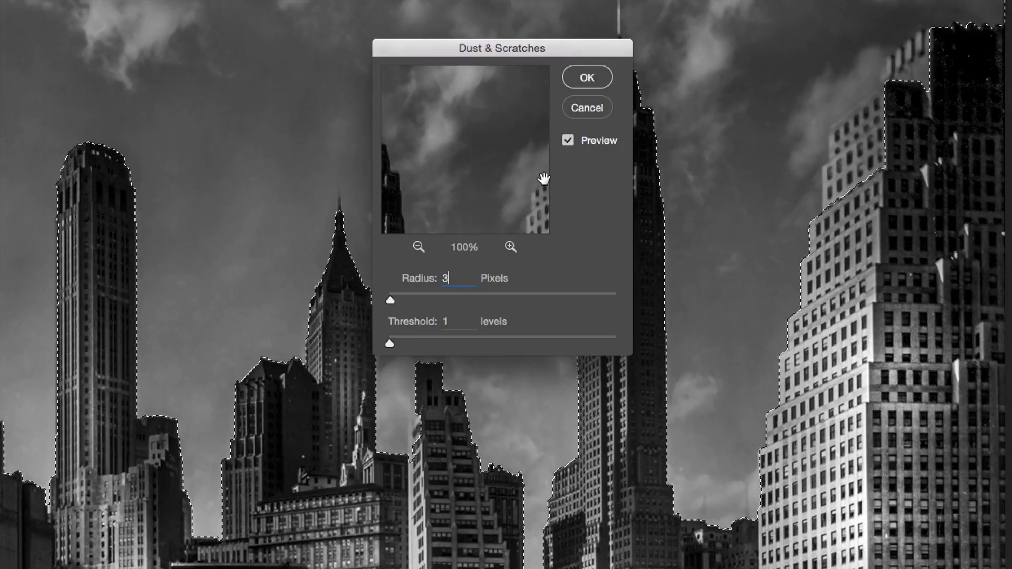
click(584, 72)
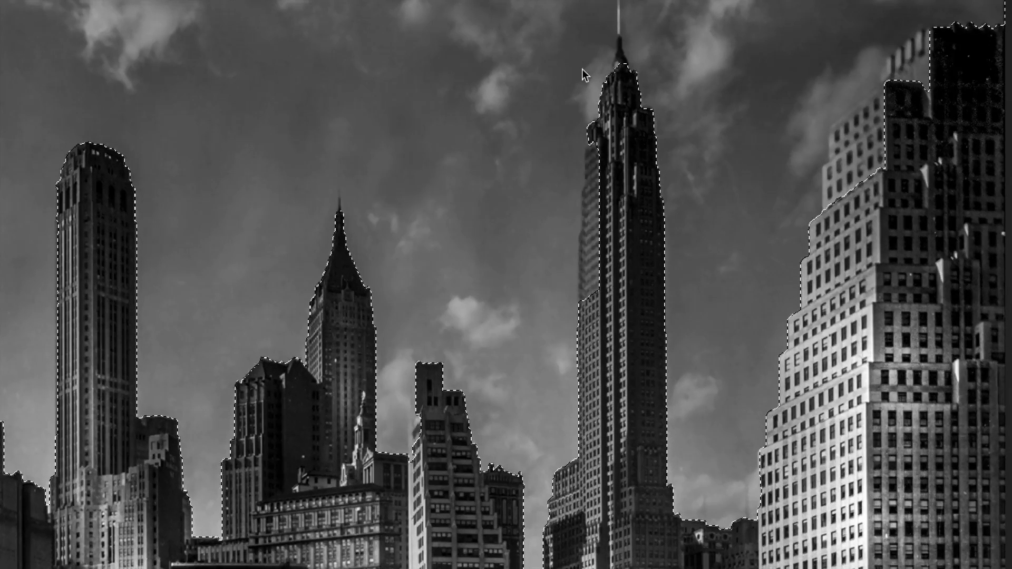
drag(401, 267, 330, 310)
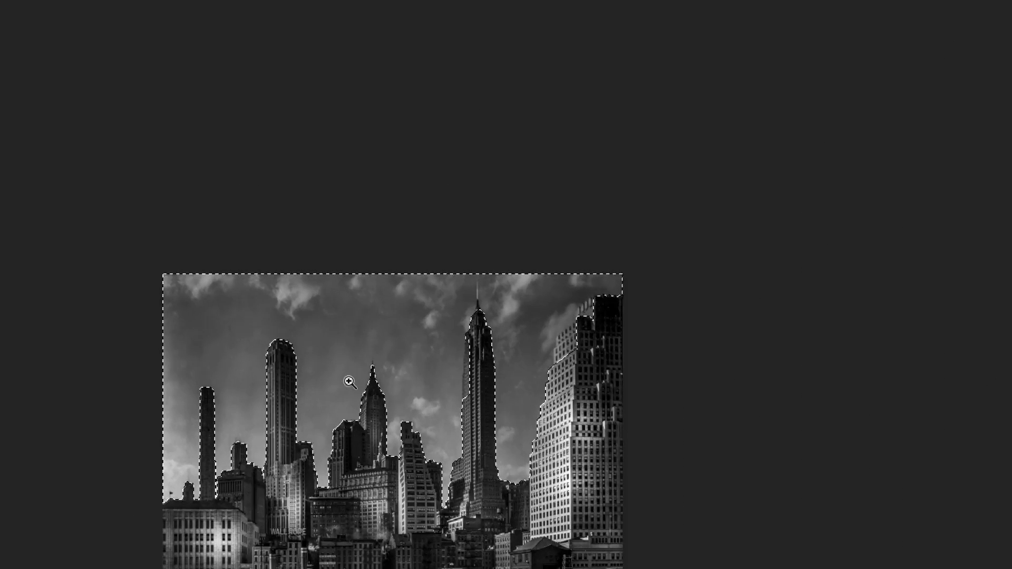
key(super+d)
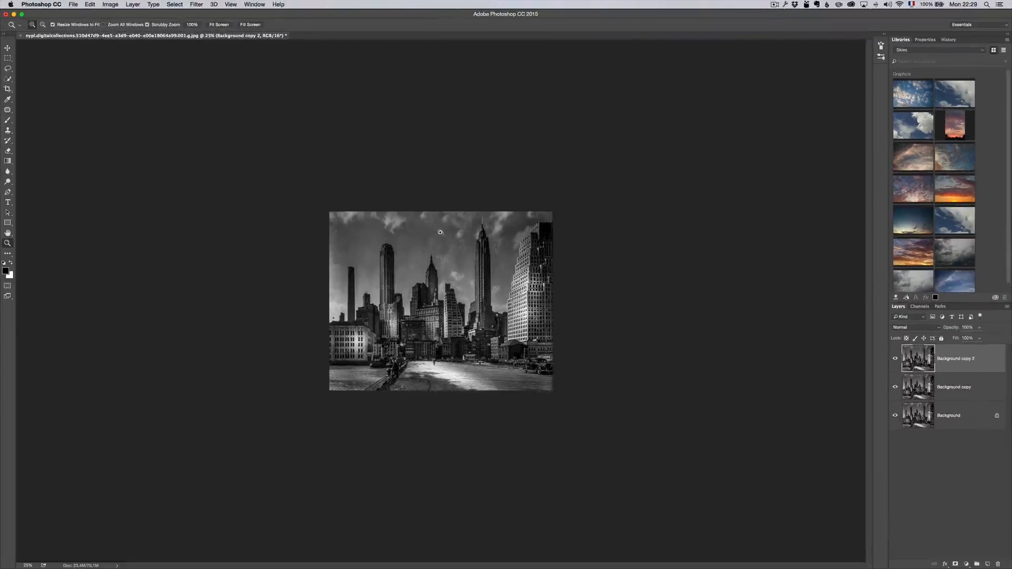
- Examine the filtered sky up close and compare it with the unfiltered layer underneath
click(251, 447)
drag(371, 297, 394, 242)
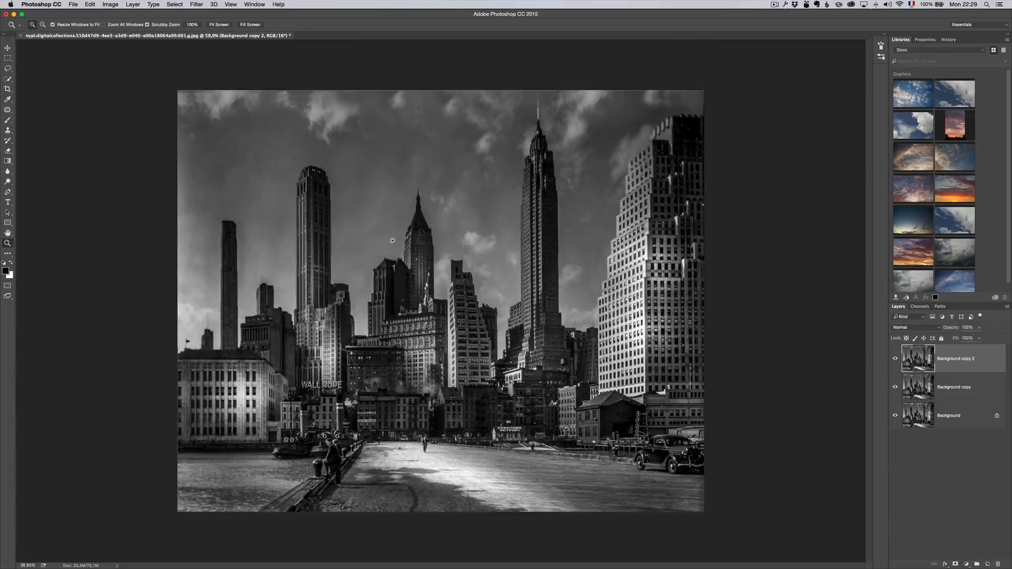
click(333, 194)
click(340, 193)
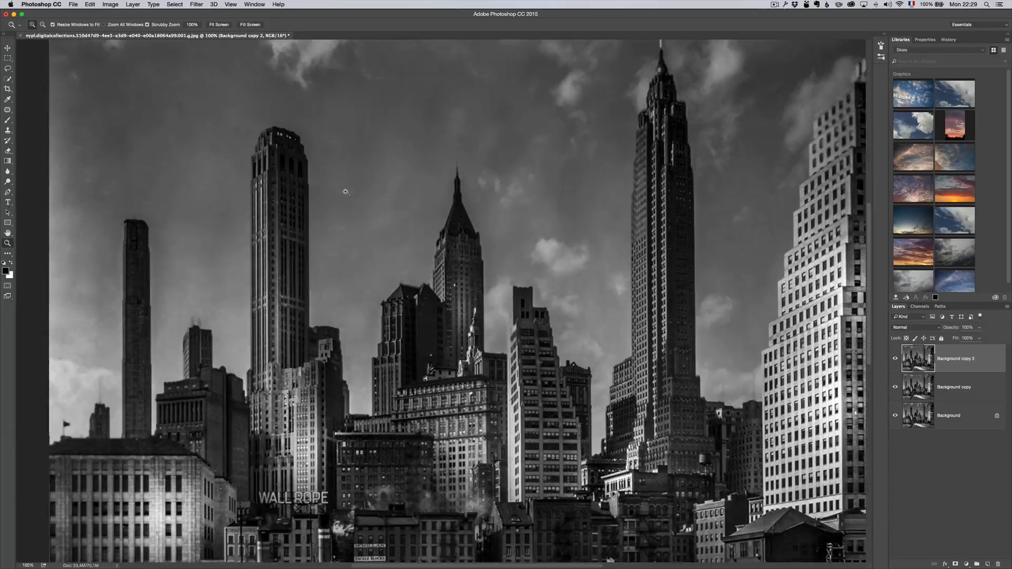
click(474, 199)
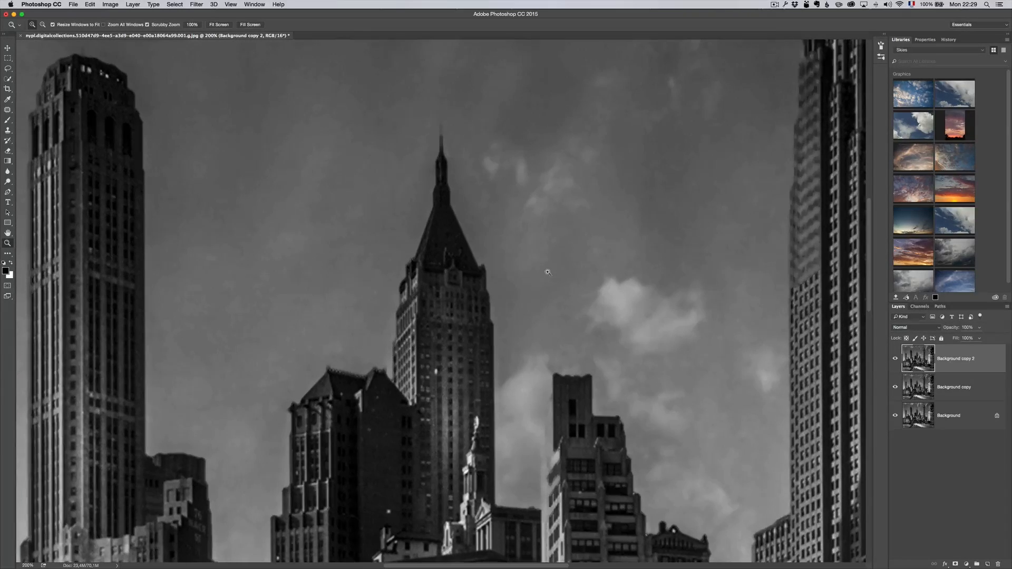
alt+click(435, 192)
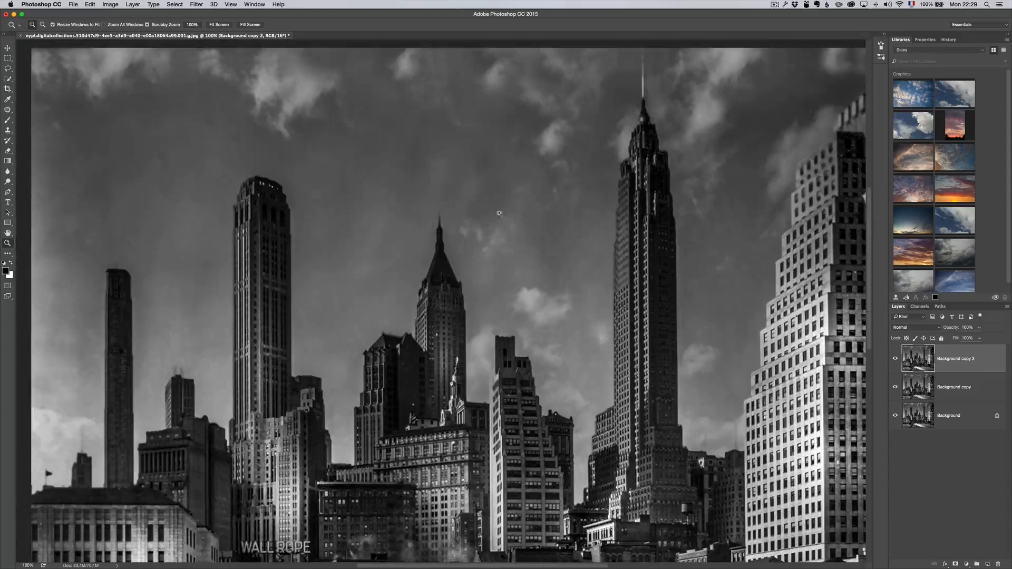
drag(333, 288, 464, 287)
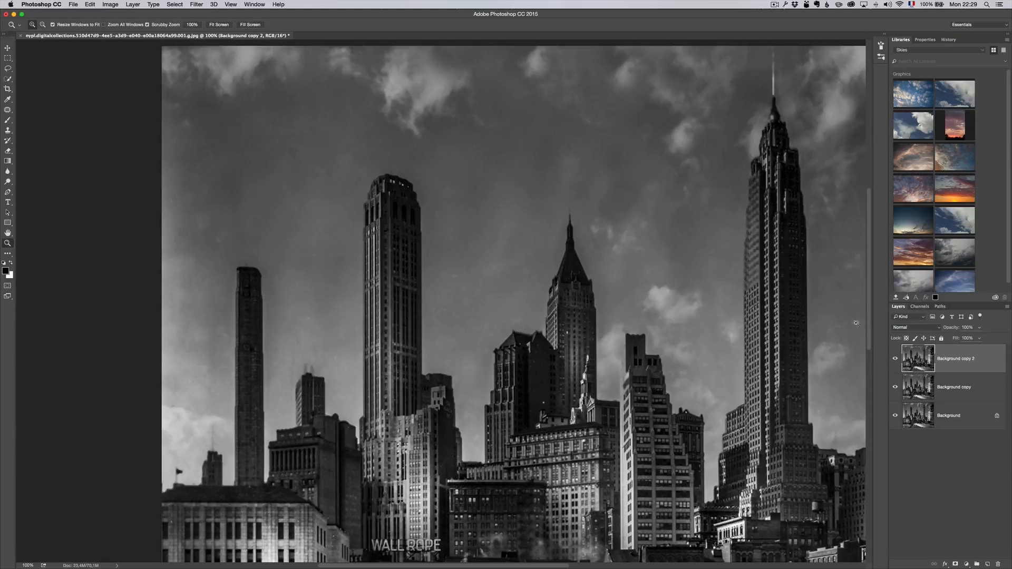
click(895, 358)
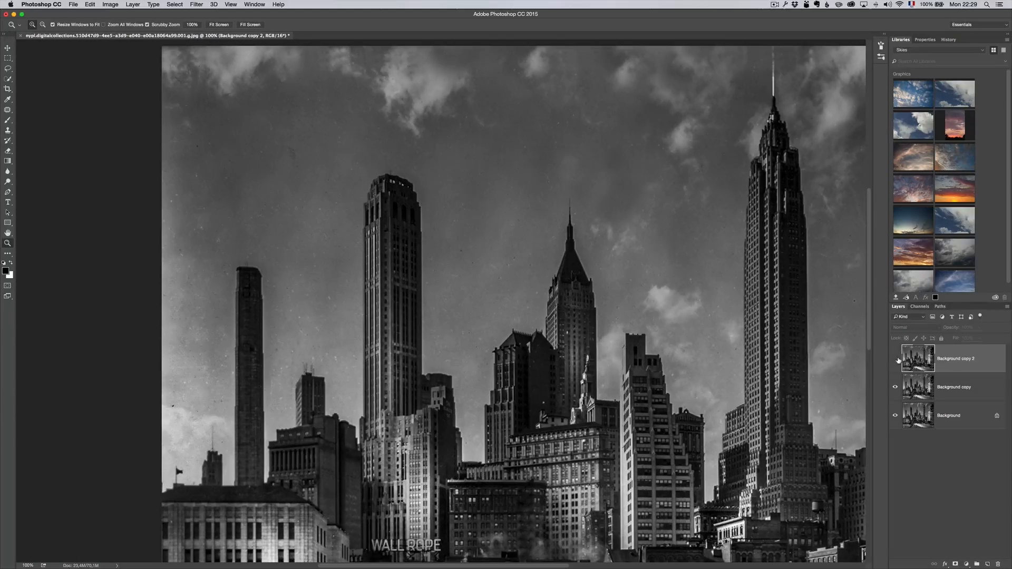
click(895, 359)
click(895, 359)
click(894, 359)
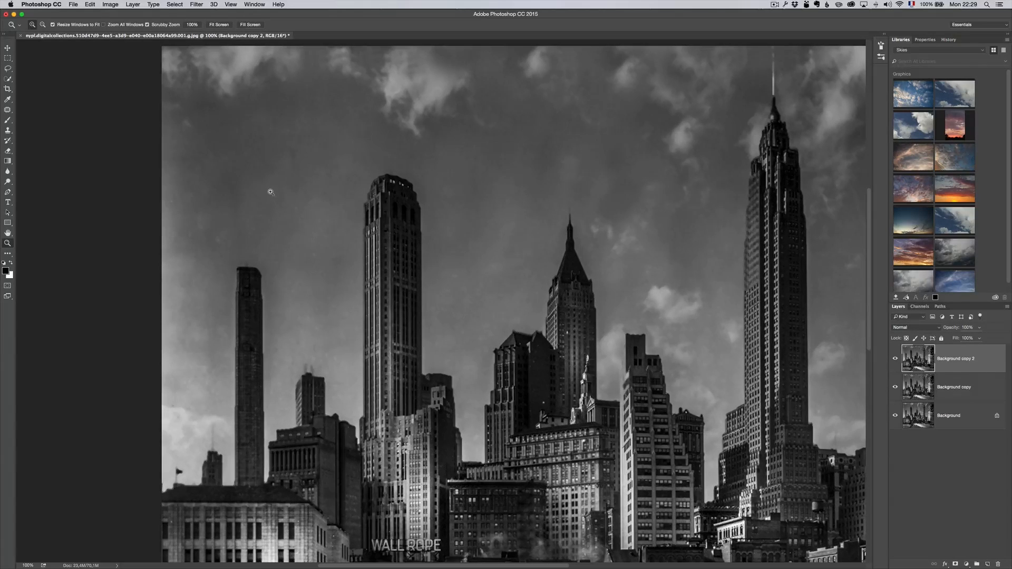
- Remove the remaining specks in the sky around the two left towers with a small Spot Healing Brush
key(s)
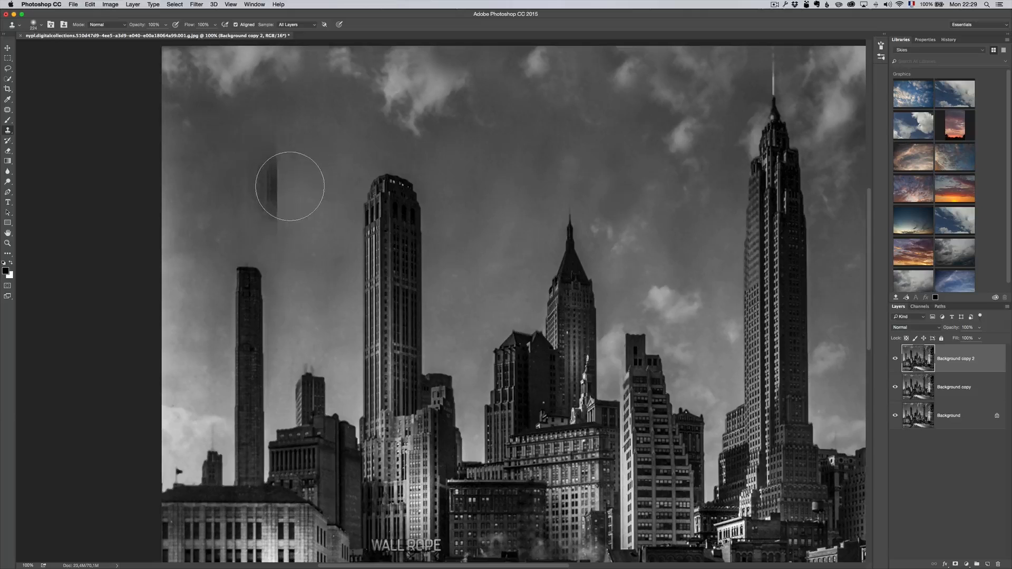
click(8, 110)
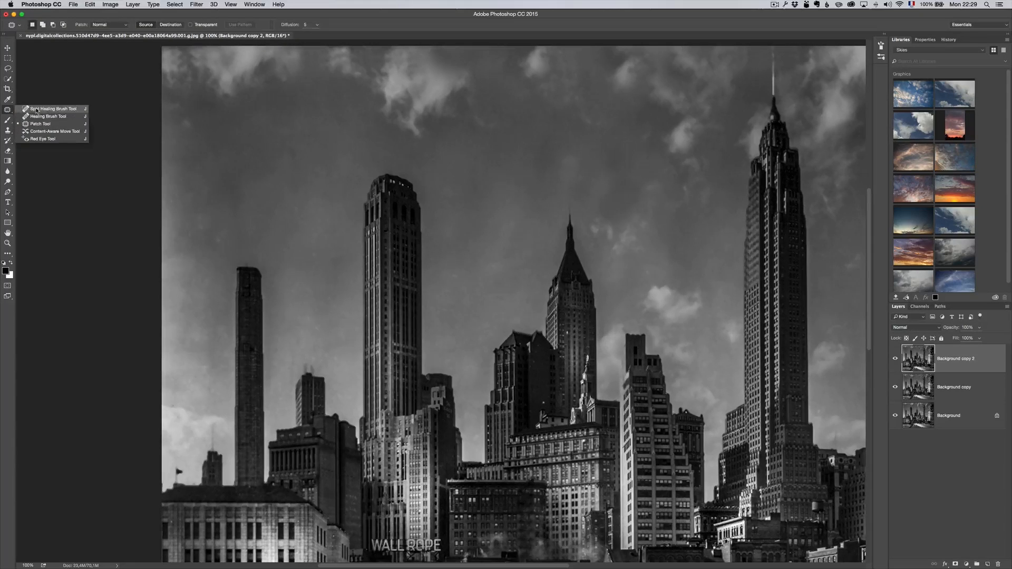
click(53, 110)
ctrl+alt+drag(251, 181, 262, 182)
drag(293, 150, 292, 159)
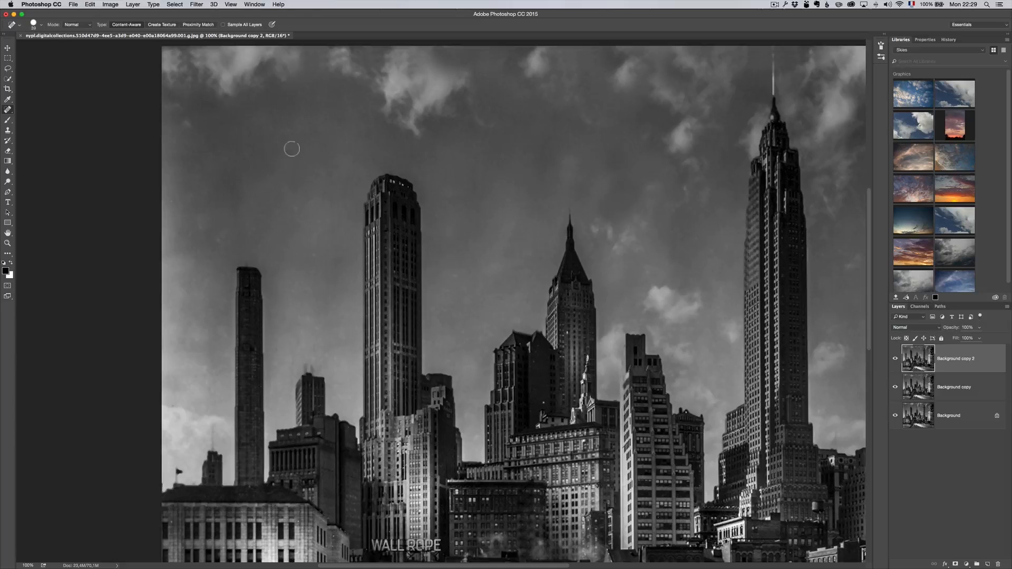
click(350, 139)
click(203, 220)
click(179, 233)
- Add a layer mask to the filtered layer and paint black over the upper facade of the tall spired tower to restore its detail
scroll(400, 237, right, 10)
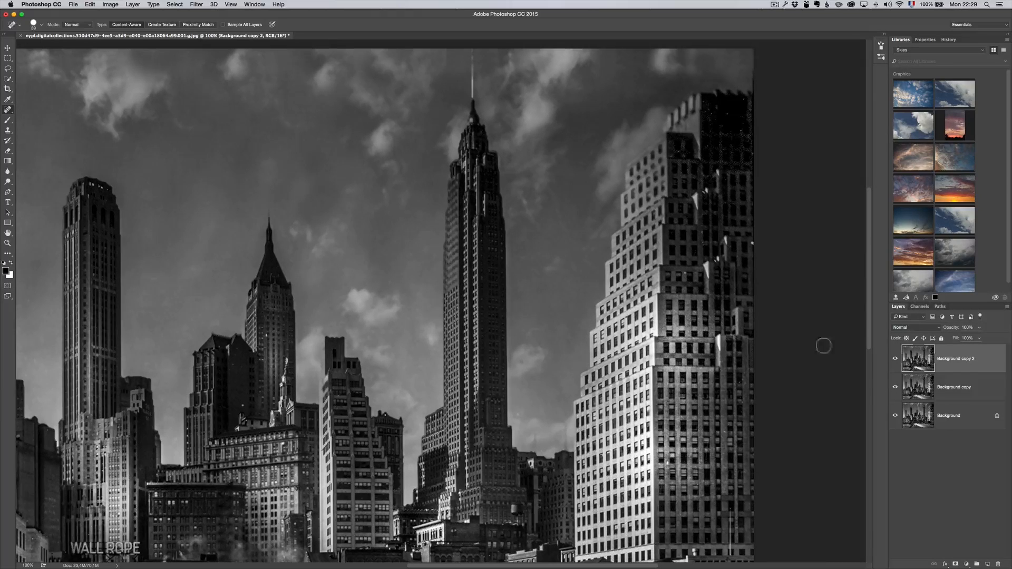
click(954, 564)
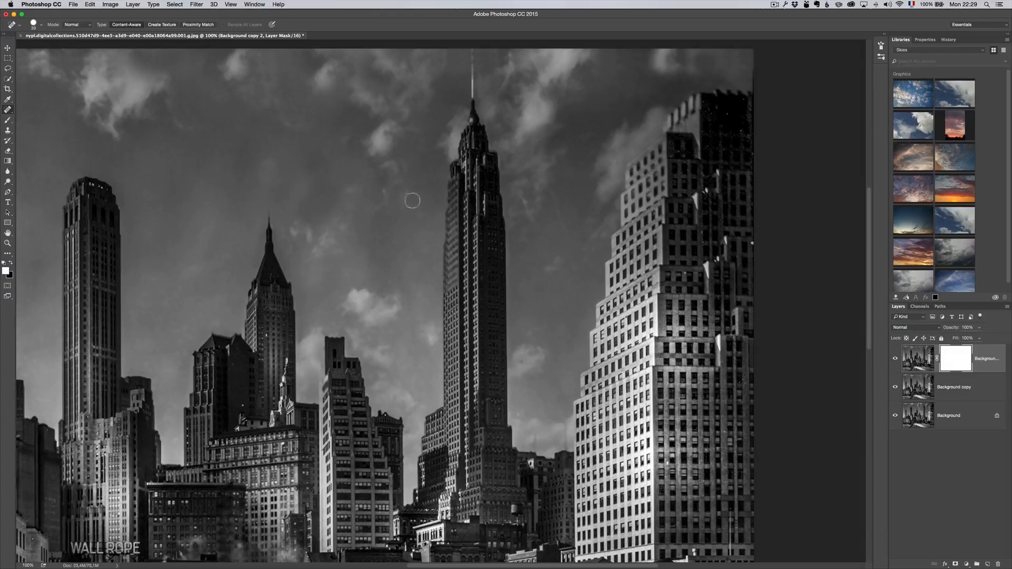
key(x)
key(b)
drag(135, 26, 202, 27)
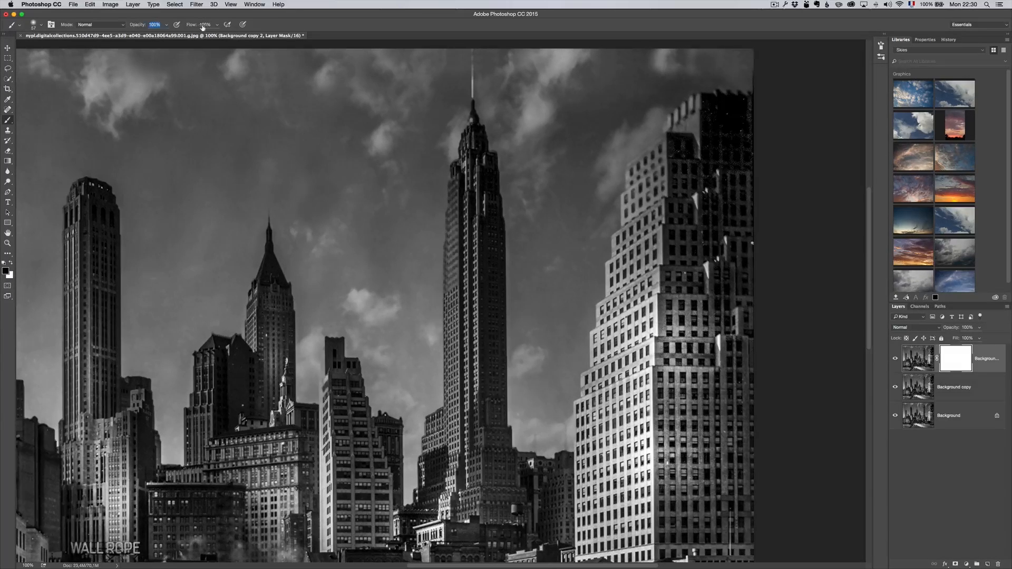
mouse_move(459, 203)
mouse_down()
mouse_move(458, 176)
mouse_move(456, 293)
mouse_move(455, 200)
mouse_up()
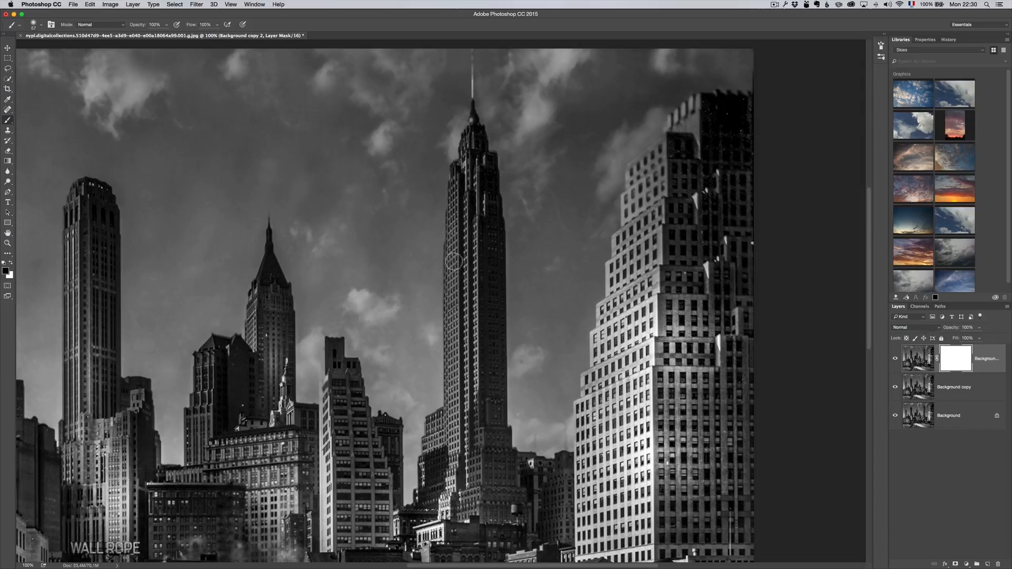
- Lower the filtered layer's opacity to 75% while judging the sky grain near the central towers up close
key(z)
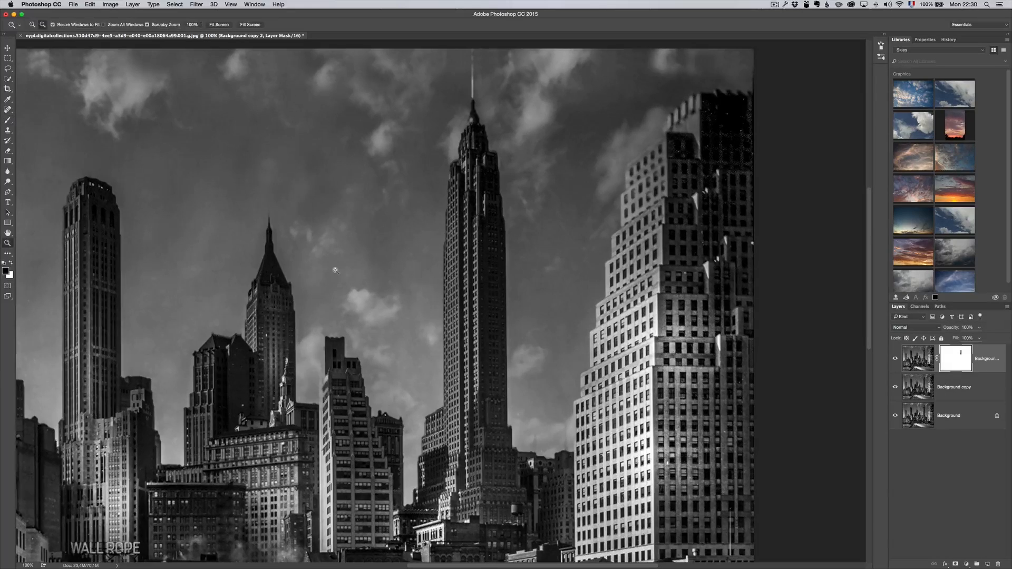
alt+click(357, 282)
click(377, 279)
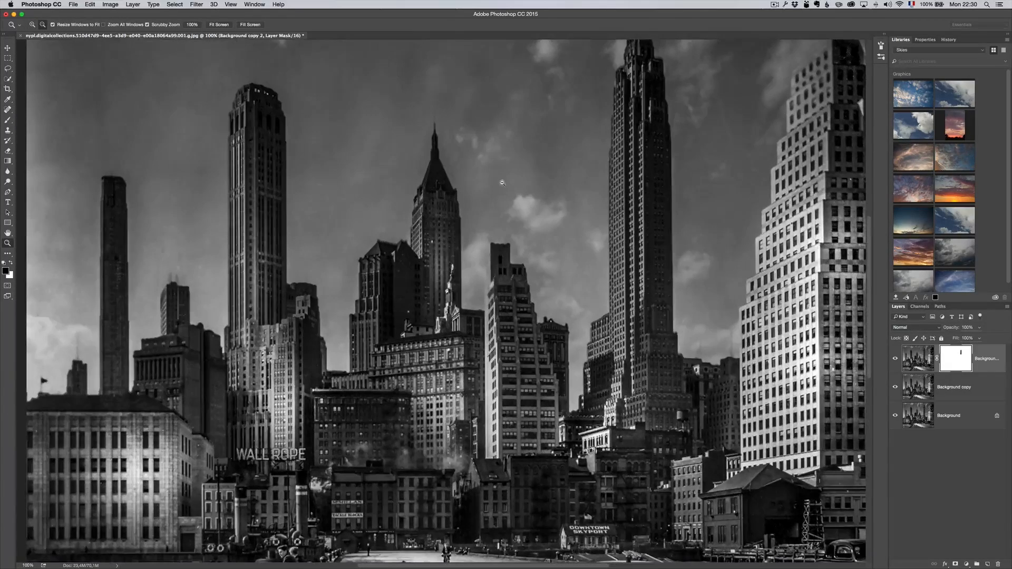
alt+click(500, 184)
drag(954, 328, 943, 329)
double_click(337, 187)
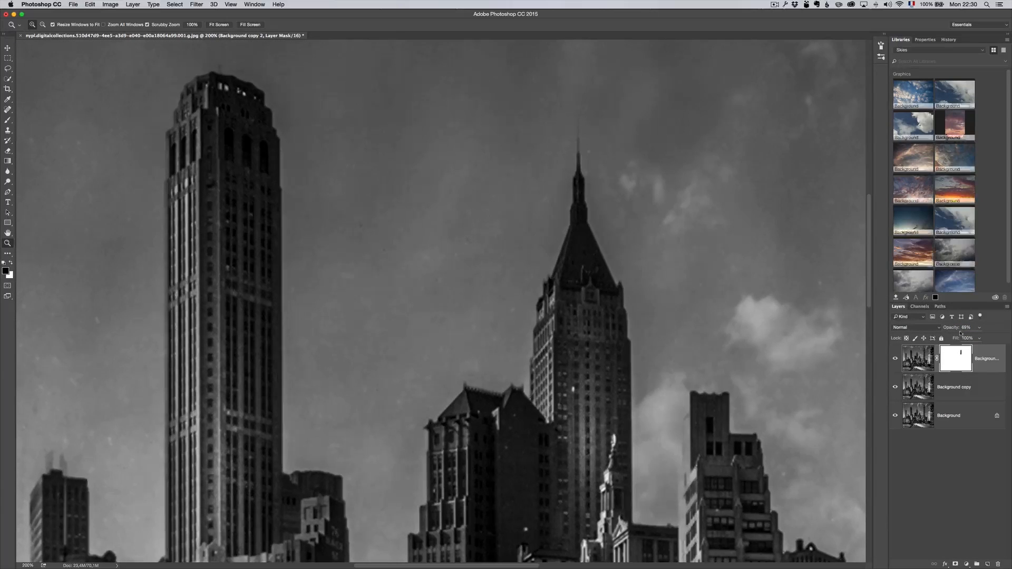
drag(951, 328, 961, 328)
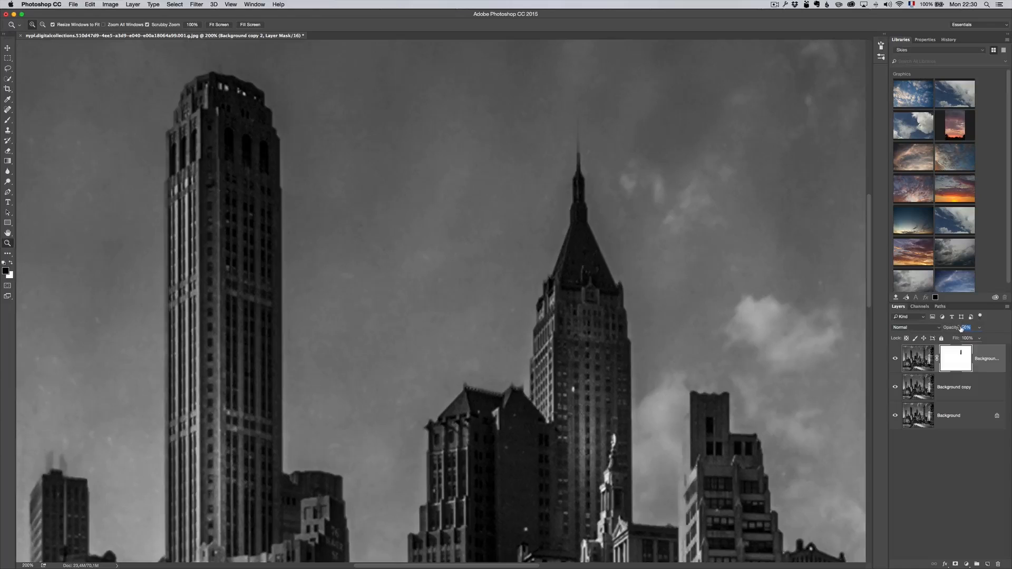
- Check the sky with and without the reduced-opacity layer and view the whole skyline photo
click(895, 359)
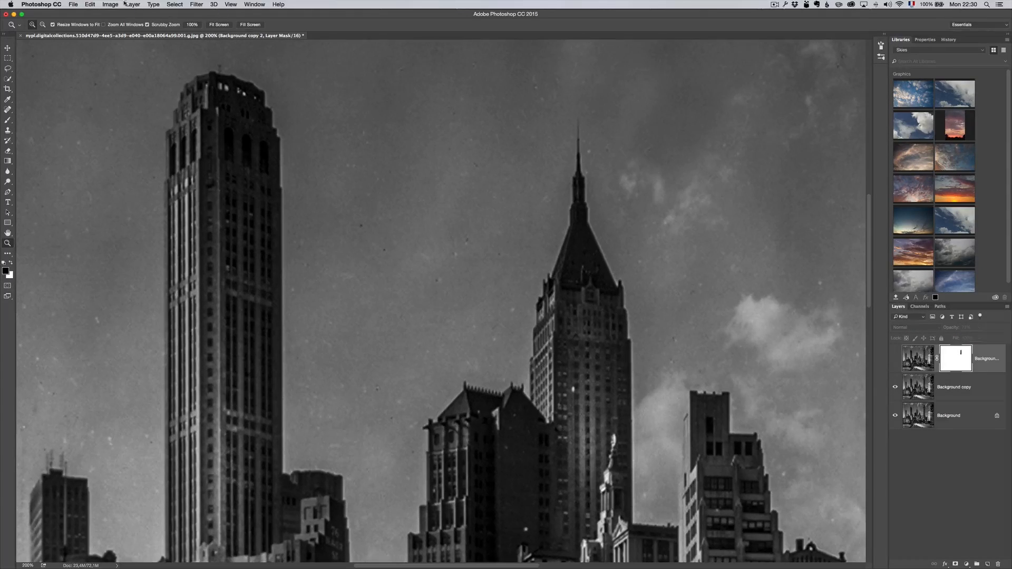
click(192, 25)
click(895, 358)
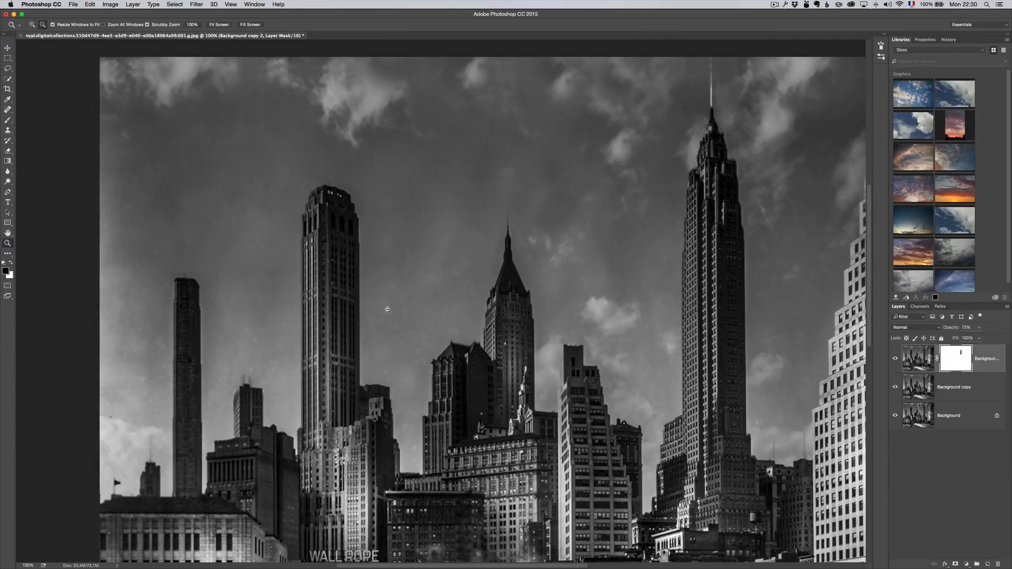
alt+click(388, 309)
alt+click(401, 304)
click(399, 305)
alt+click(398, 305)
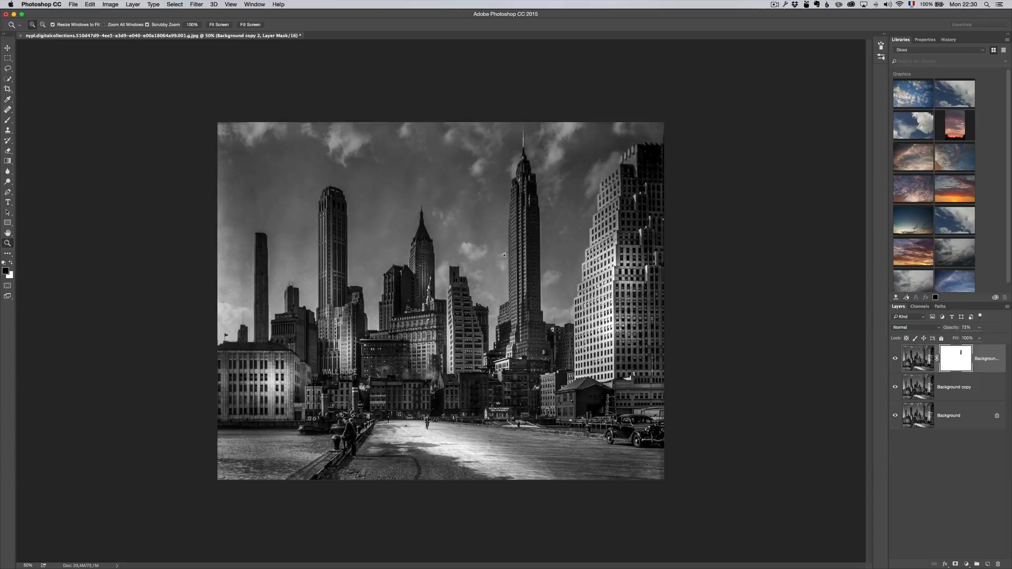
- Close the retouched skyline document and save its changes
click(75, 5)
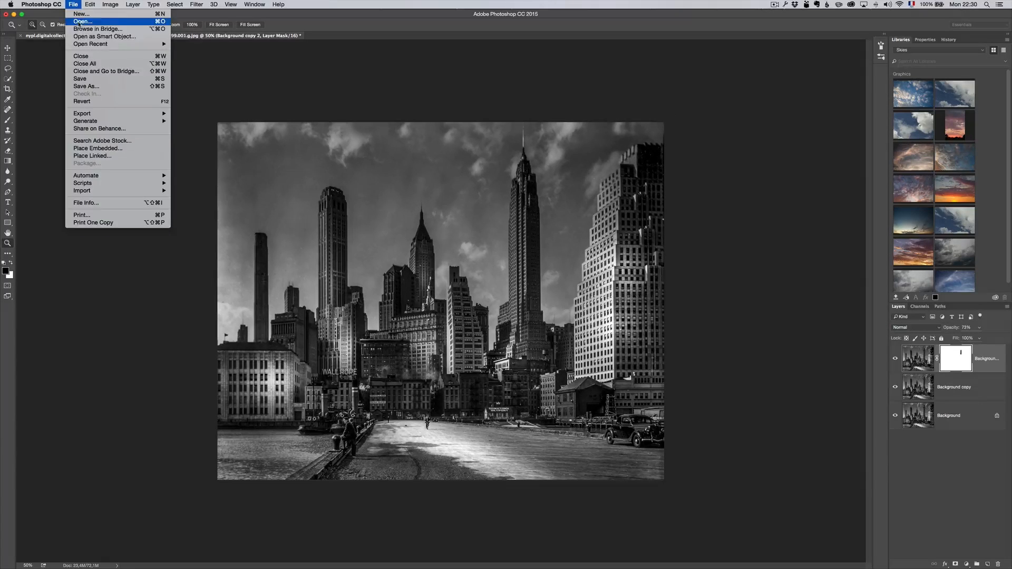
click(85, 59)
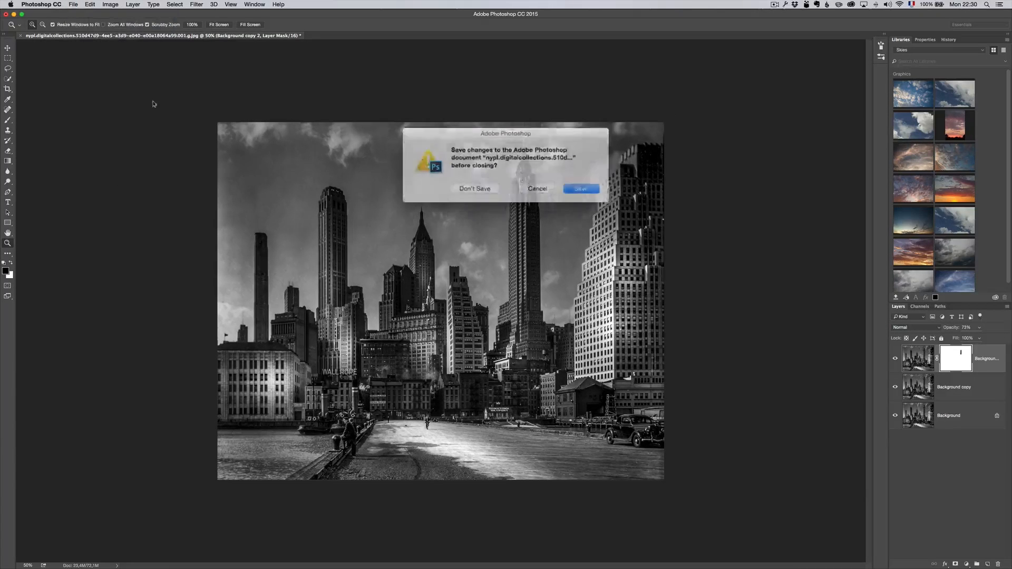
click(580, 188)
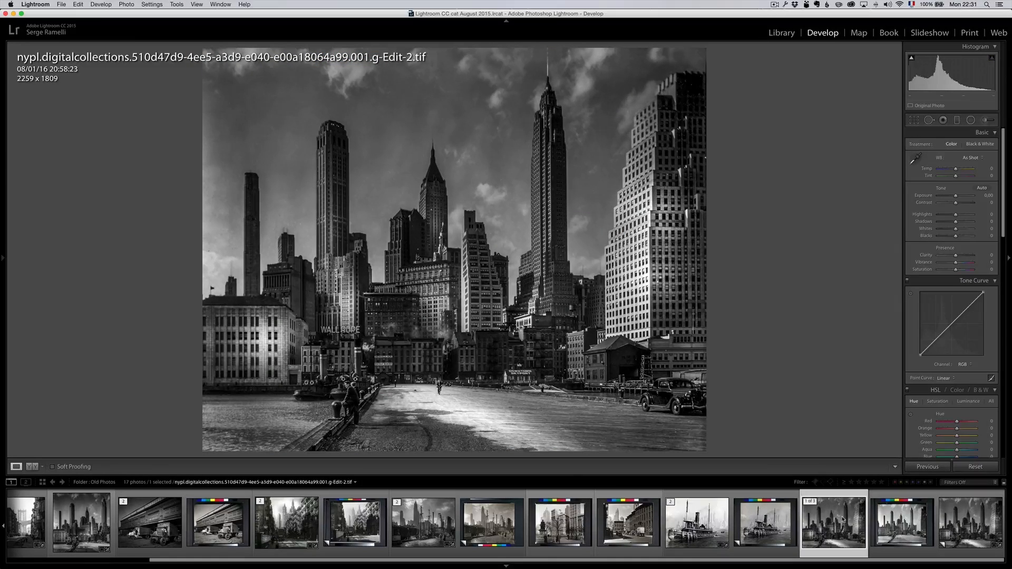
- View the finished skyline in Lightroom with the panels hidden and compare it with the original scan
key(shift+Tab)
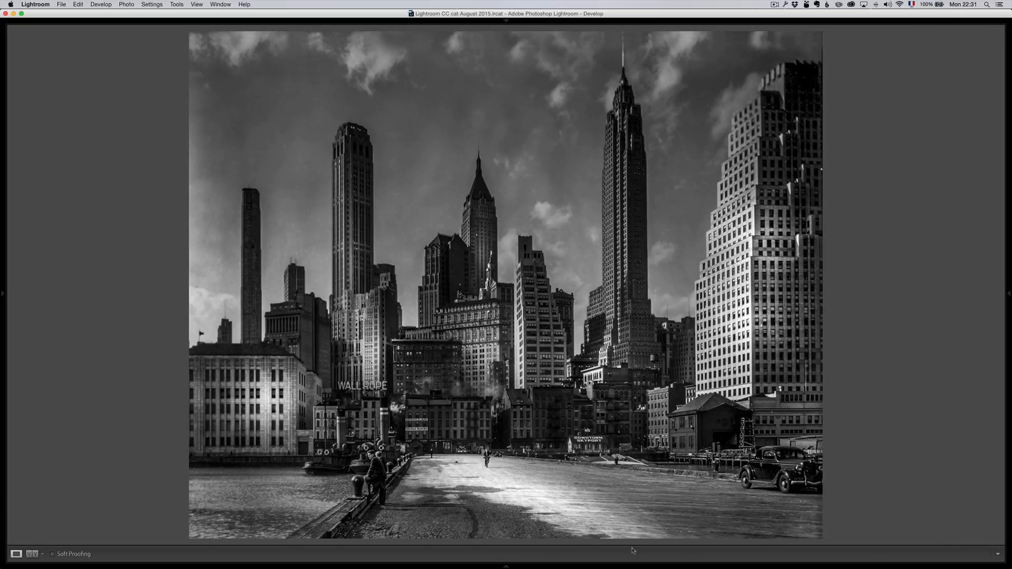
mouse_move(510, 566)
click(907, 533)
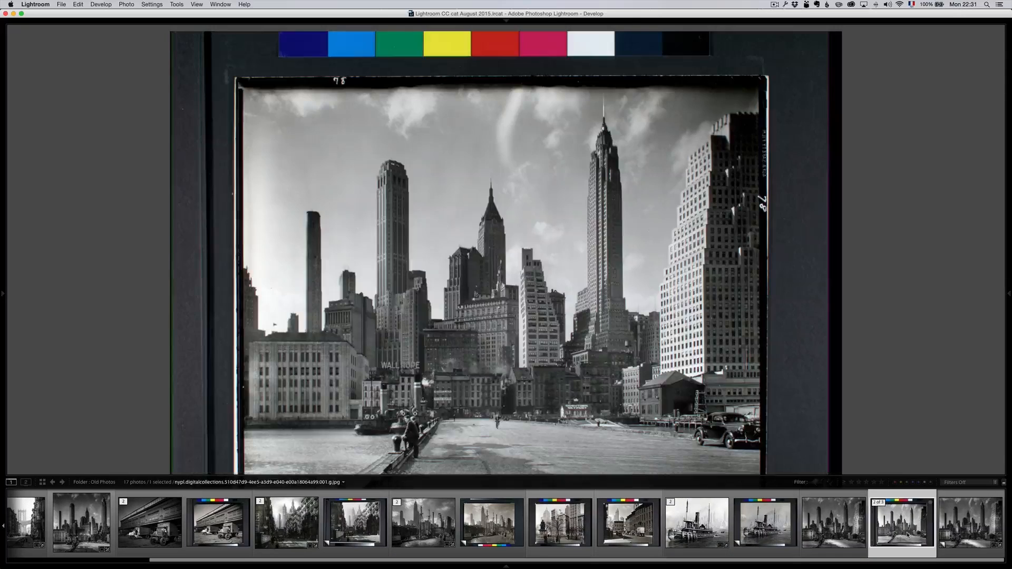
click(830, 529)
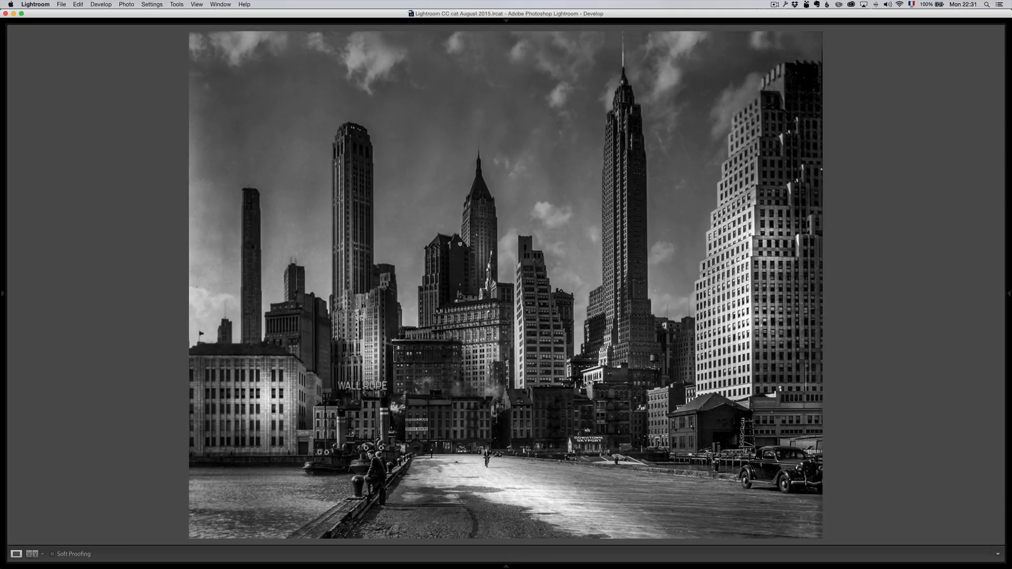
- Switch to Chrome and view the Ma belle photo printing site and the PhotoSerge course page for Art of Black & White: With Photoshop
key(shift+Tab)
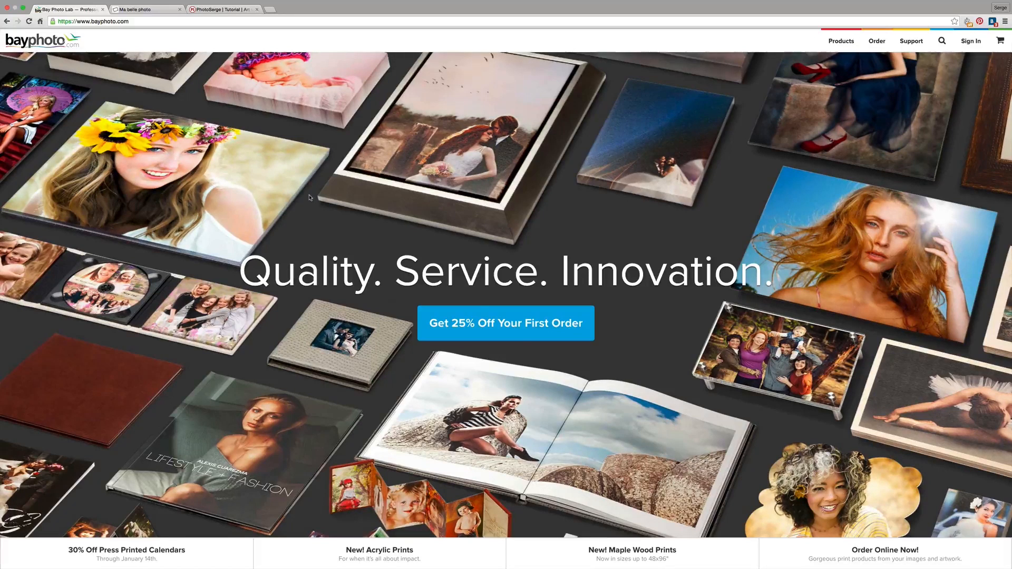
click(133, 10)
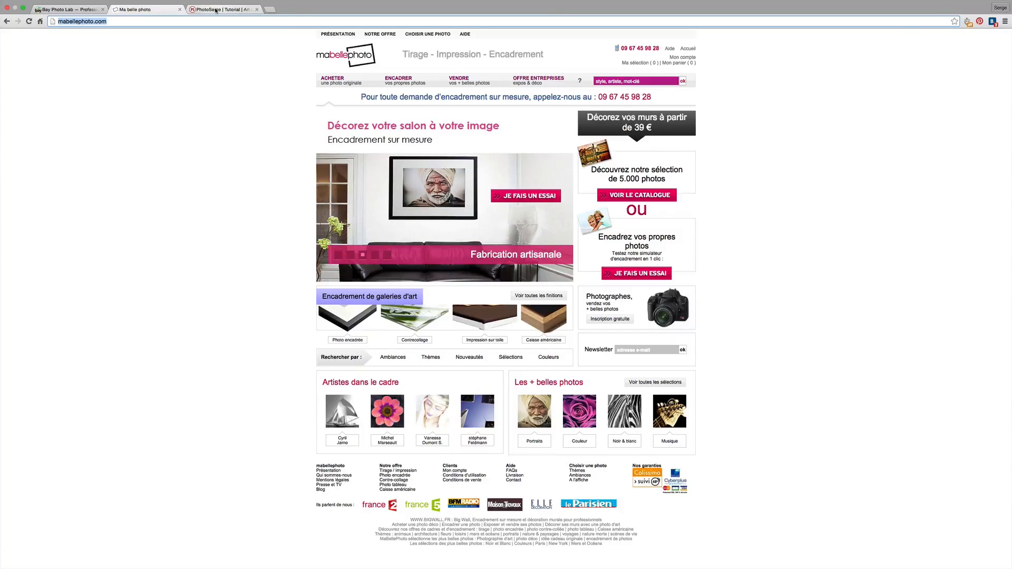
right_click(208, 9)
click(209, 10)
click(207, 11)
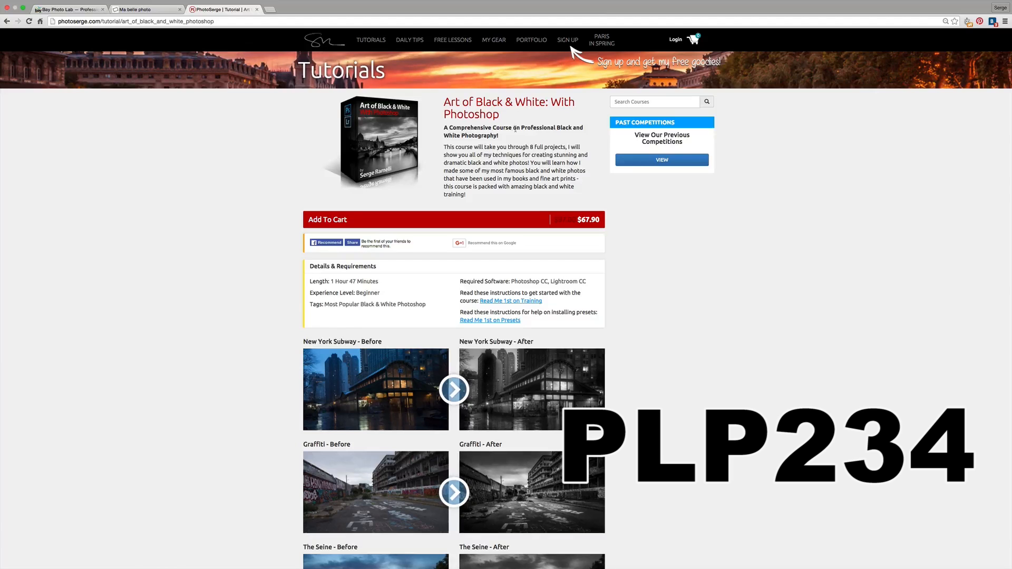
- Look through the course's before-and-after examples and view the Hazy Bridge before and after images enlarged
scroll(746, 335, down, 2)
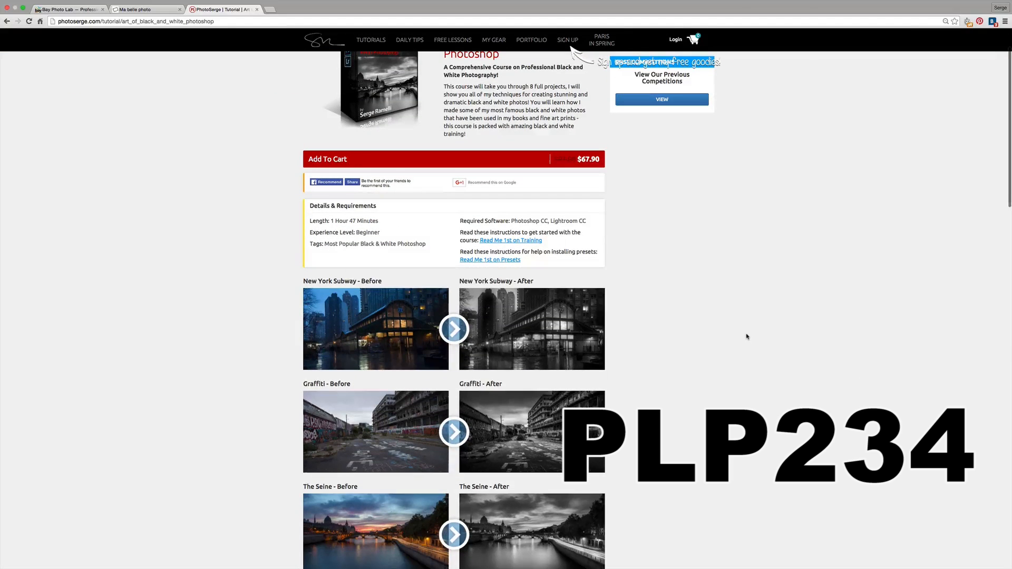
scroll(746, 337, down, 5)
scroll(746, 341, down, 2)
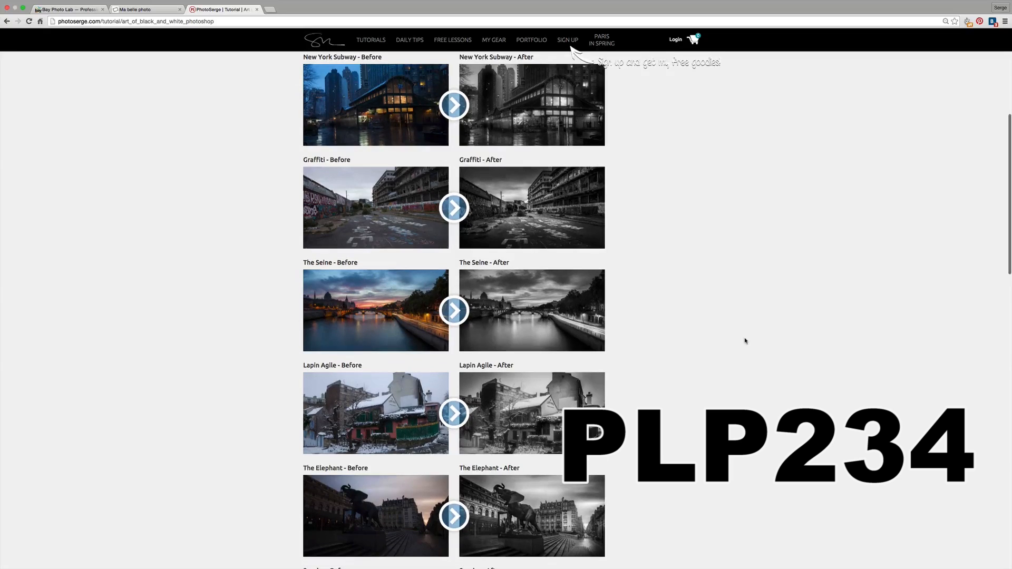
scroll(745, 341, down, 12)
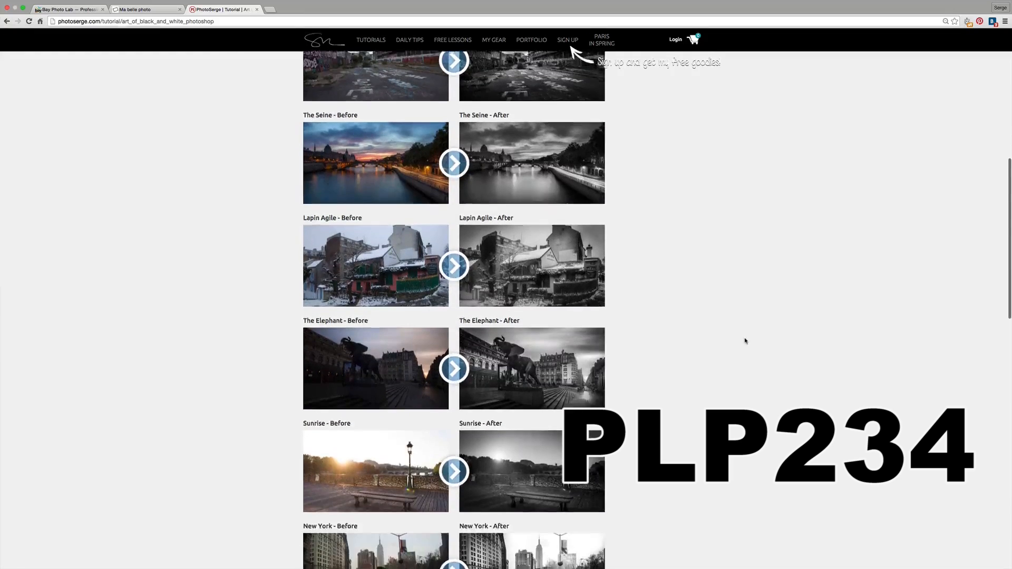
scroll(745, 341, up, 1)
scroll(746, 340, down, 3)
click(363, 342)
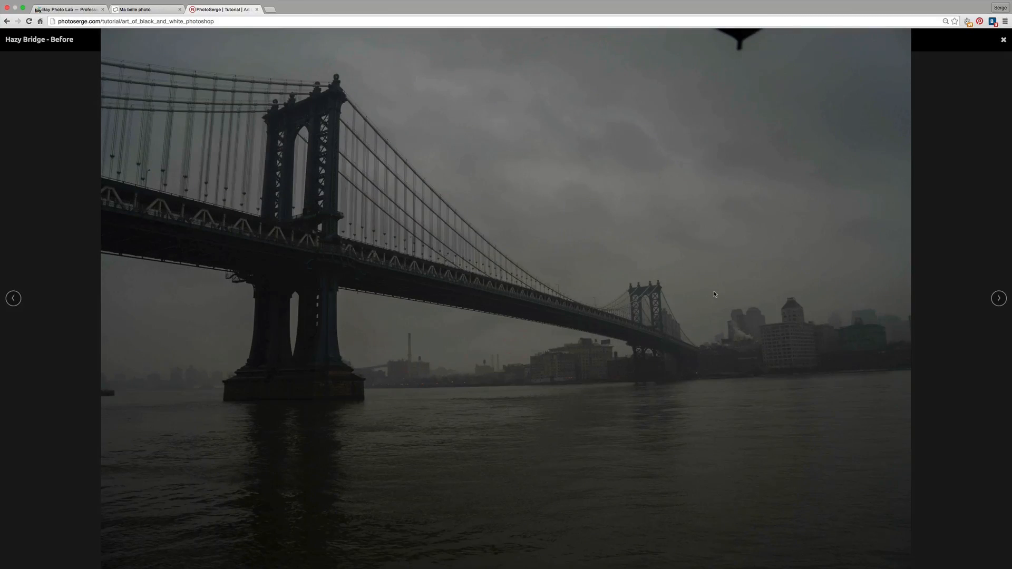
click(998, 299)
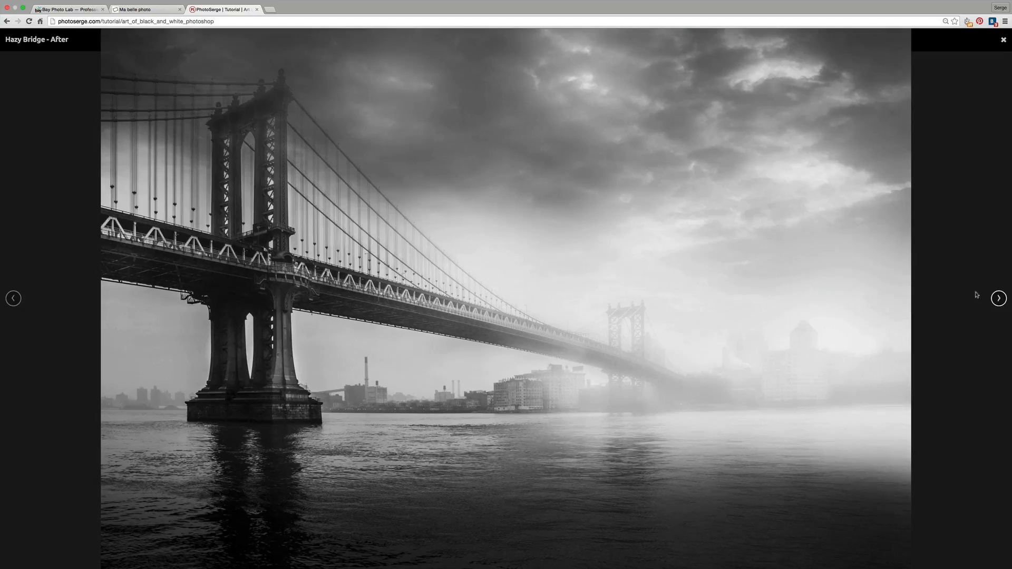